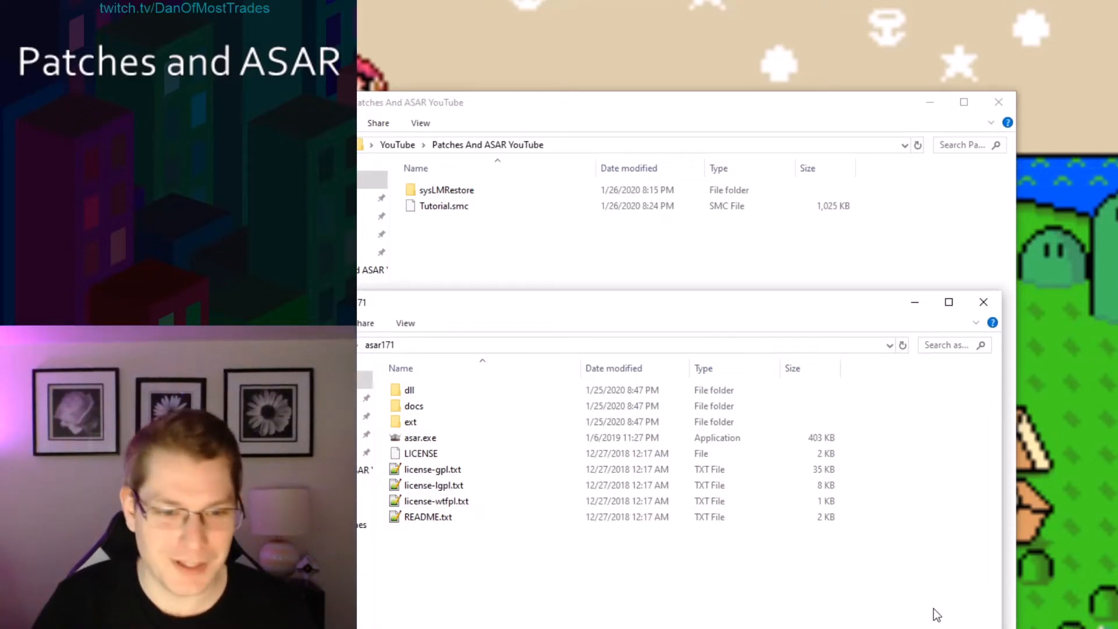
# Copy all the Asar program files from the asar171 folder into the Patches And ASAR YouTube folder.
pyautogui.moveTo(637, 587); pyautogui.dragTo(385, 387)
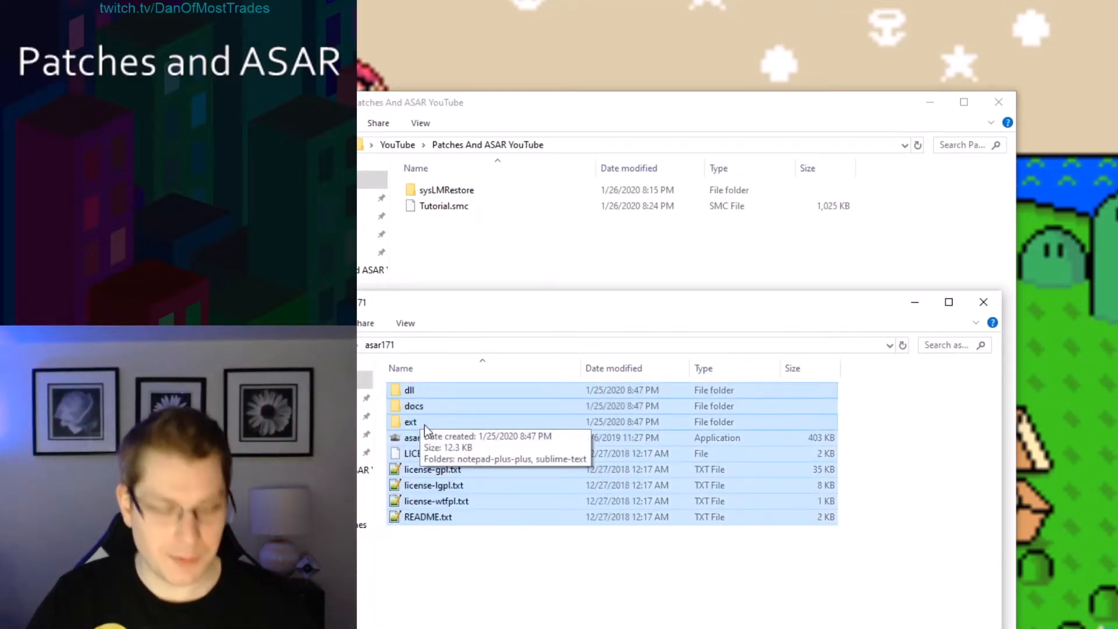
pyautogui.click(453, 274)
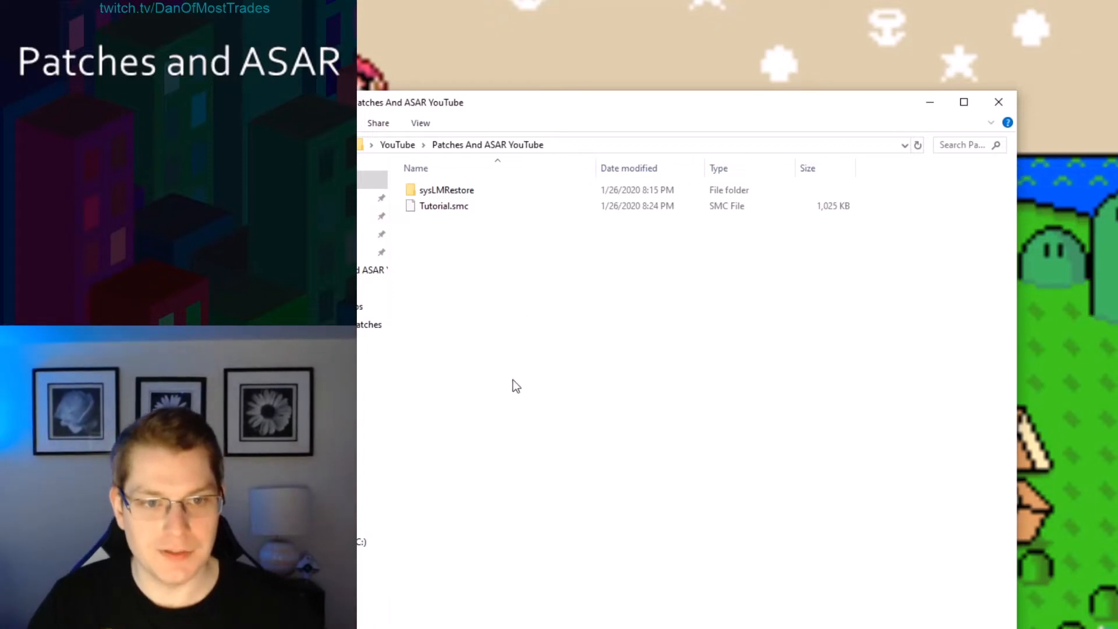
pyautogui.hotkey('ctrl', 'v')
pyautogui.click(500, 406)
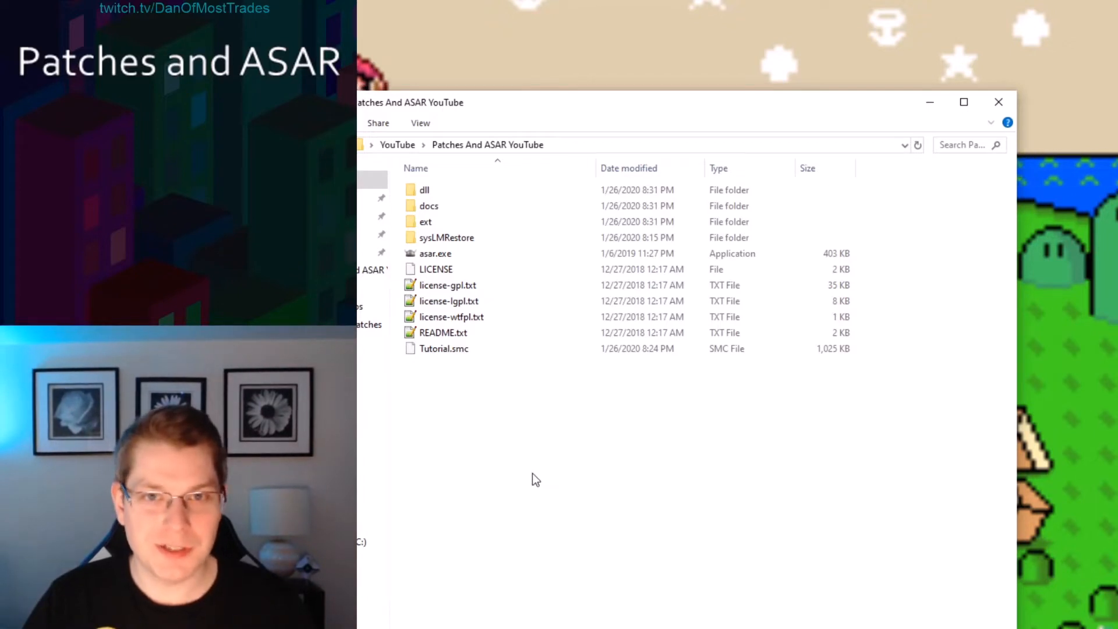
# Copy the retry-v2.06a patch files, excluding README.txt, into the Patches And ASAR YouTube folder.
pyautogui.doubleClick(433, 253)
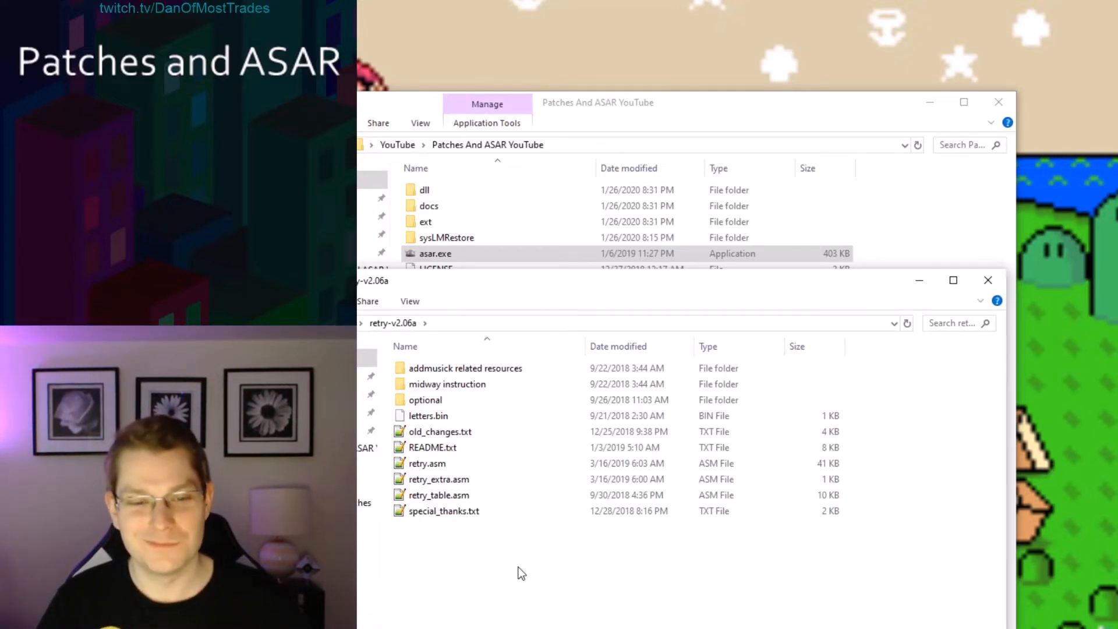
pyautogui.moveTo(867, 587); pyautogui.dragTo(420, 371)
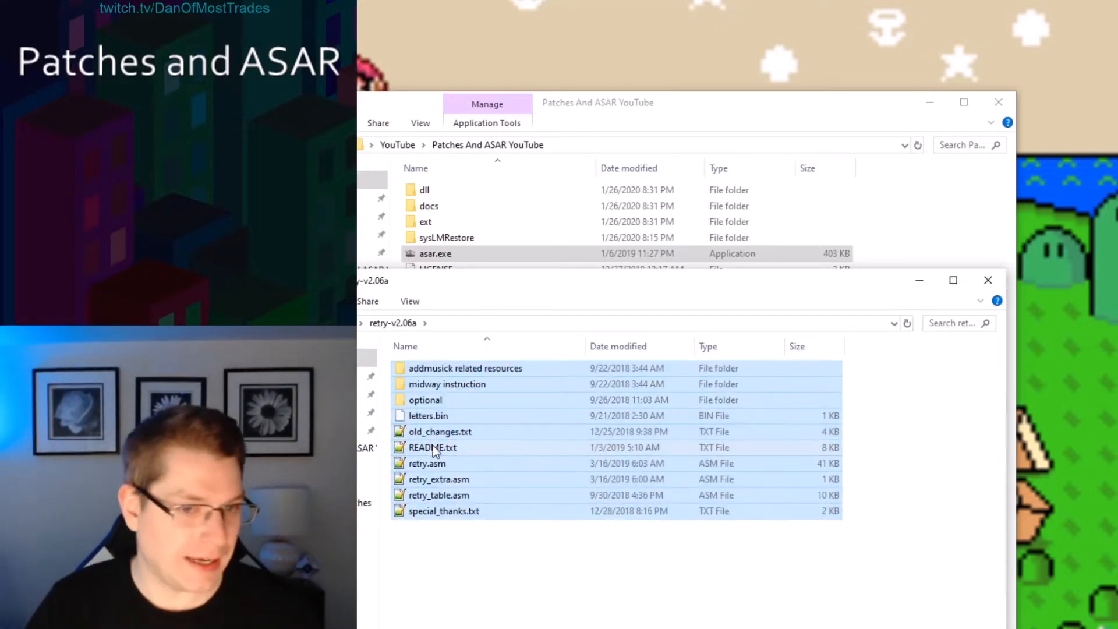
pyautogui.keyDown('ctrl'); pyautogui.click(429, 449); pyautogui.keyUp('ctrl')
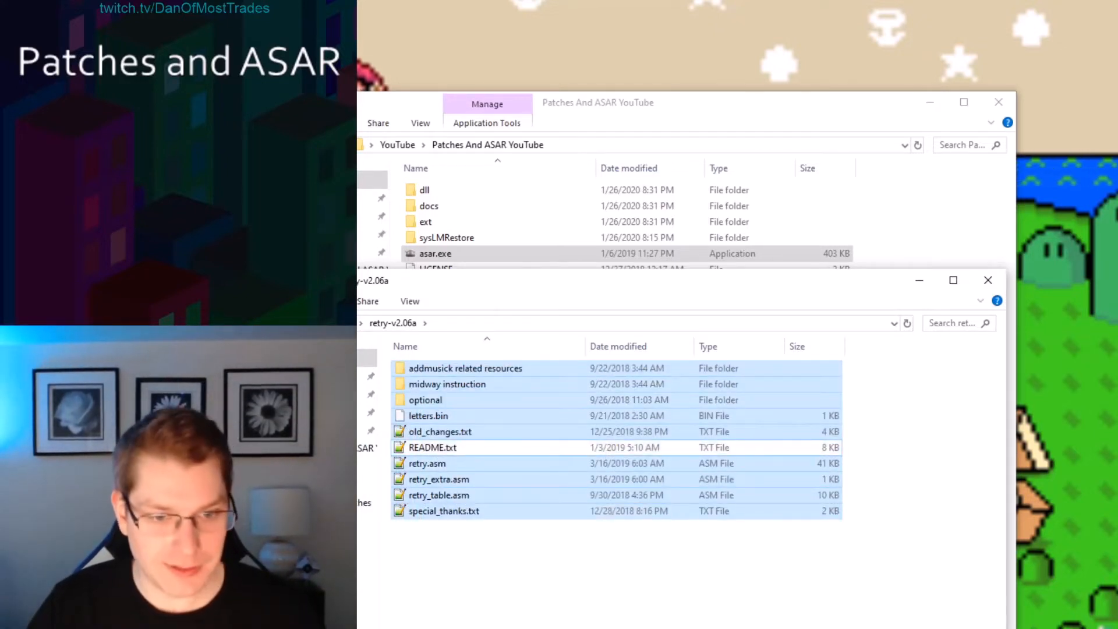
pyautogui.click(910, 211)
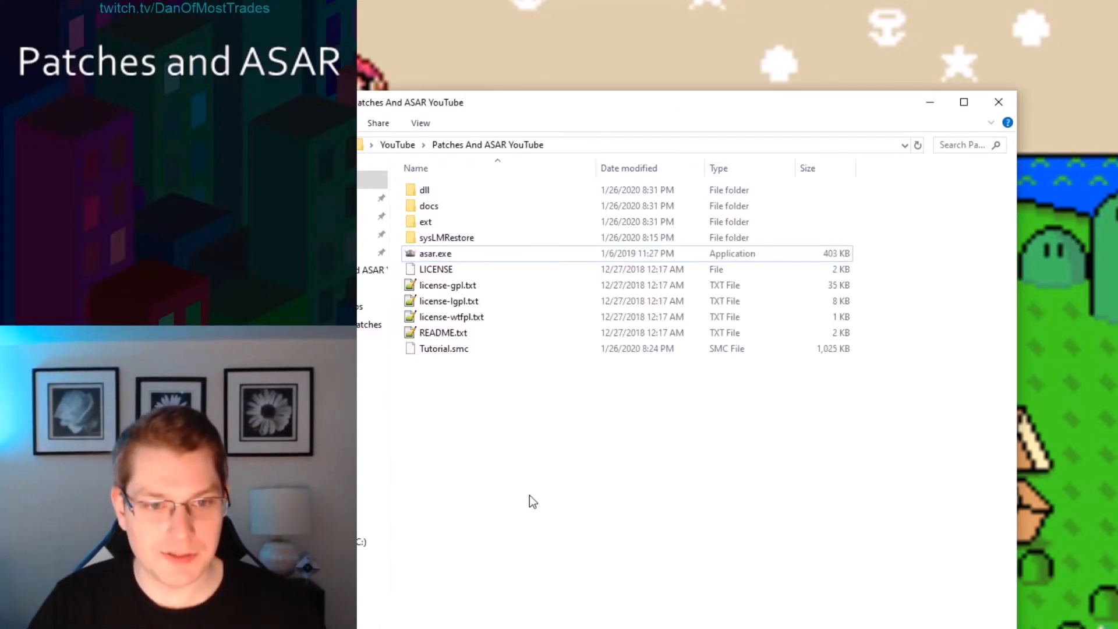
pyautogui.hotkey('ctrl', 'v')
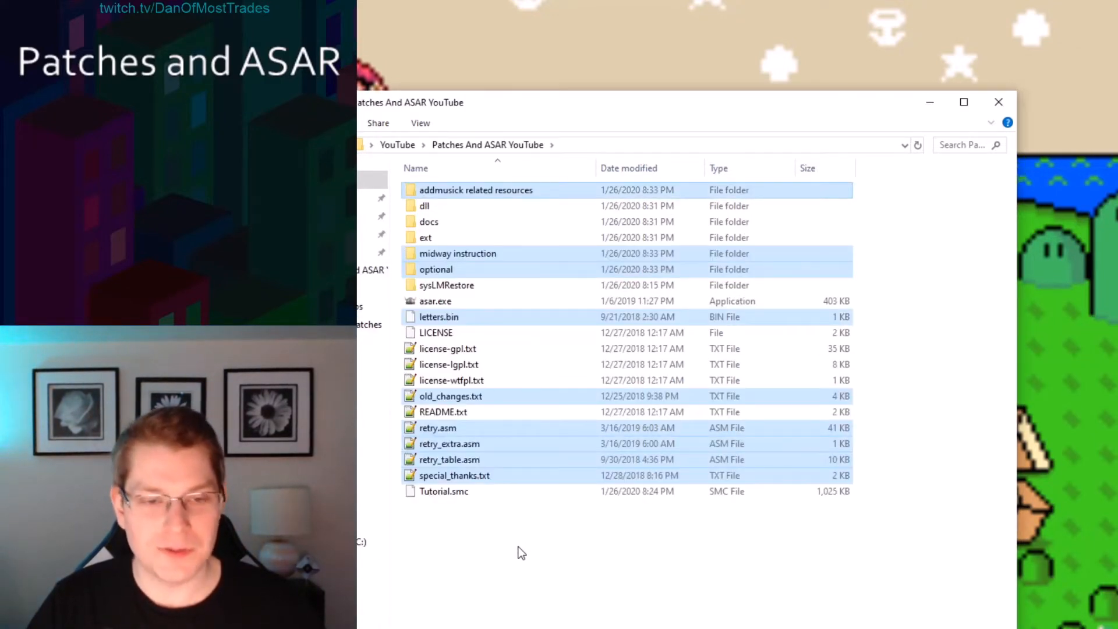
pyautogui.click(522, 553)
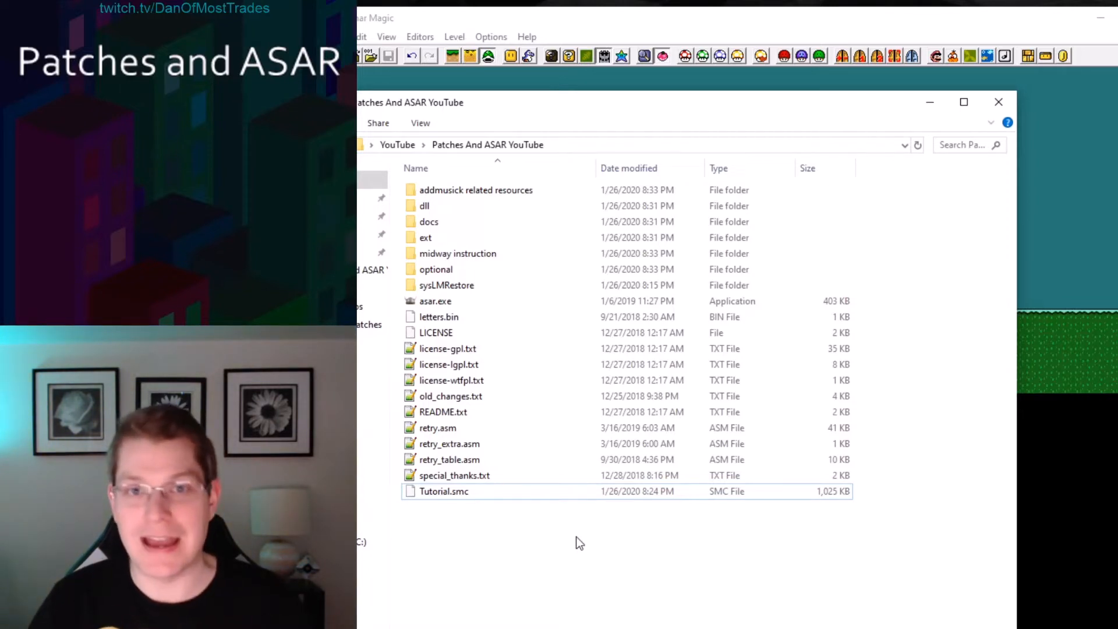
# Launch asar.exe from the project folder and reposition its console window.
pyautogui.doubleClick(440, 302)
pyautogui.moveTo(307, 118); pyautogui.dragTo(679, 254)
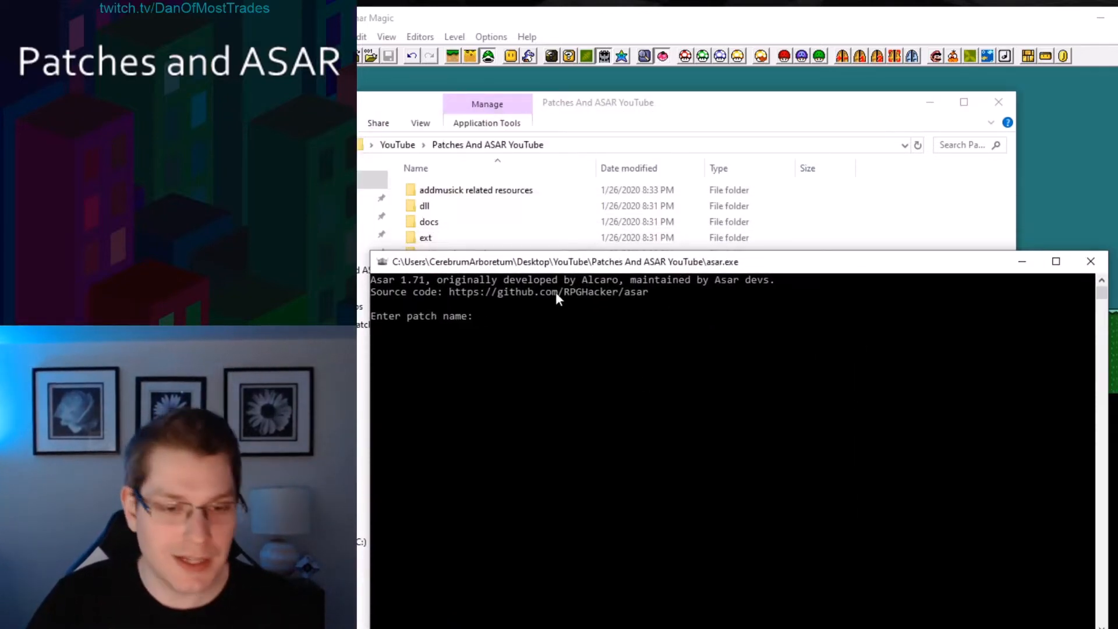
pyautogui.moveTo(511, 270); pyautogui.dragTo(822, 284)
# Examine the retry.asm, retry_extra.asm and retry_table.asm files in the project folder.
pyautogui.moveTo(543, 426); pyautogui.dragTo(455, 459)
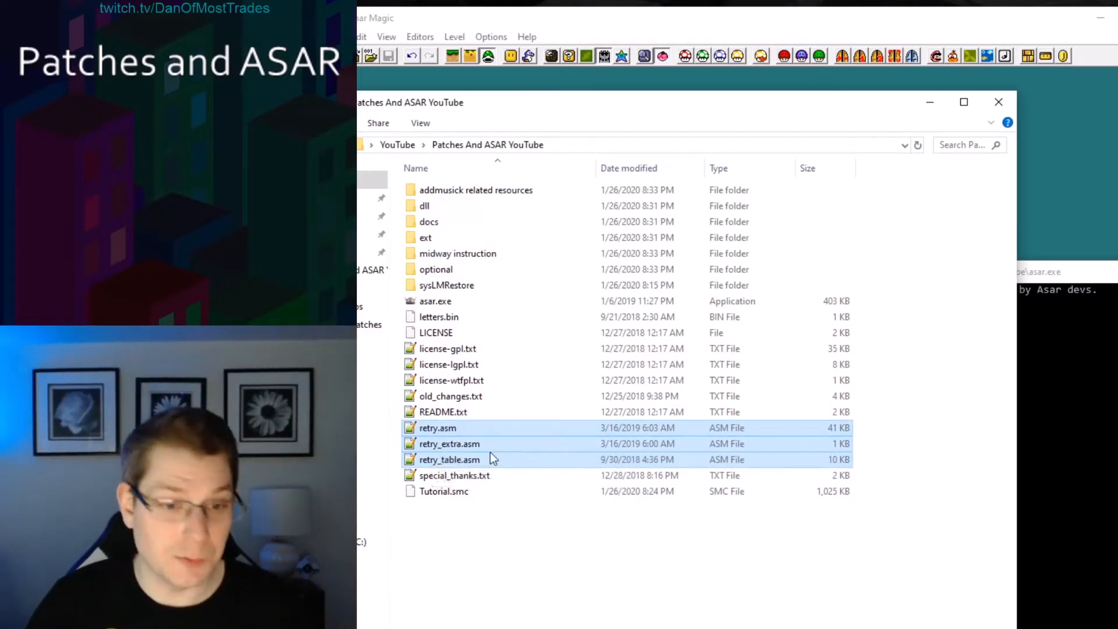
pyautogui.click(465, 428)
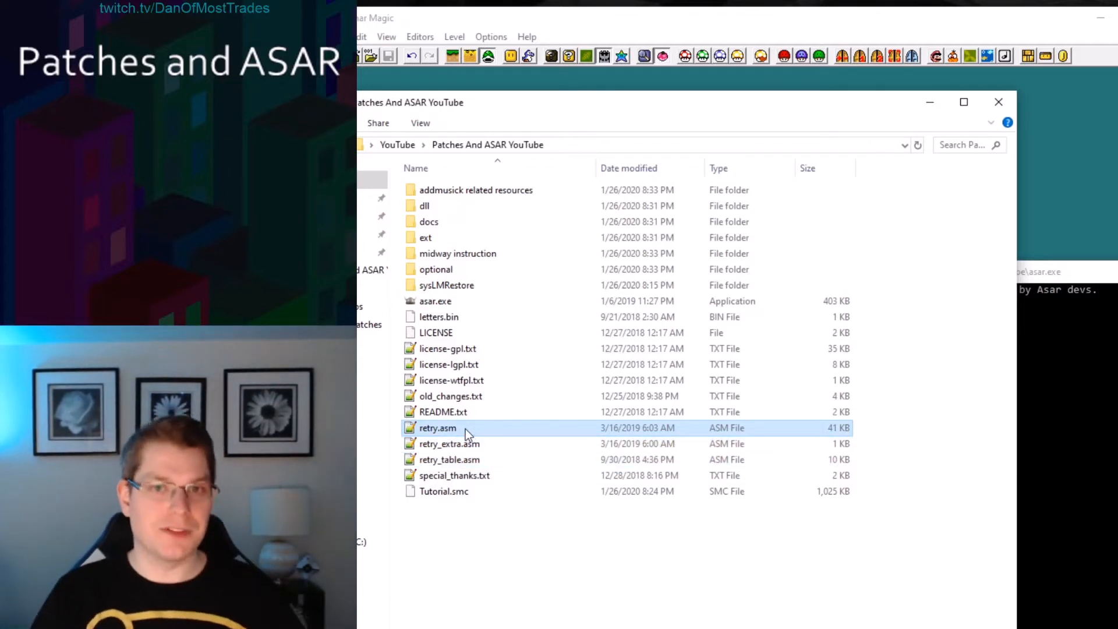
pyautogui.moveTo(507, 437)
pyautogui.mouseDown()
pyautogui.moveTo(474, 463)
pyautogui.moveTo(506, 446)
pyautogui.mouseUp()
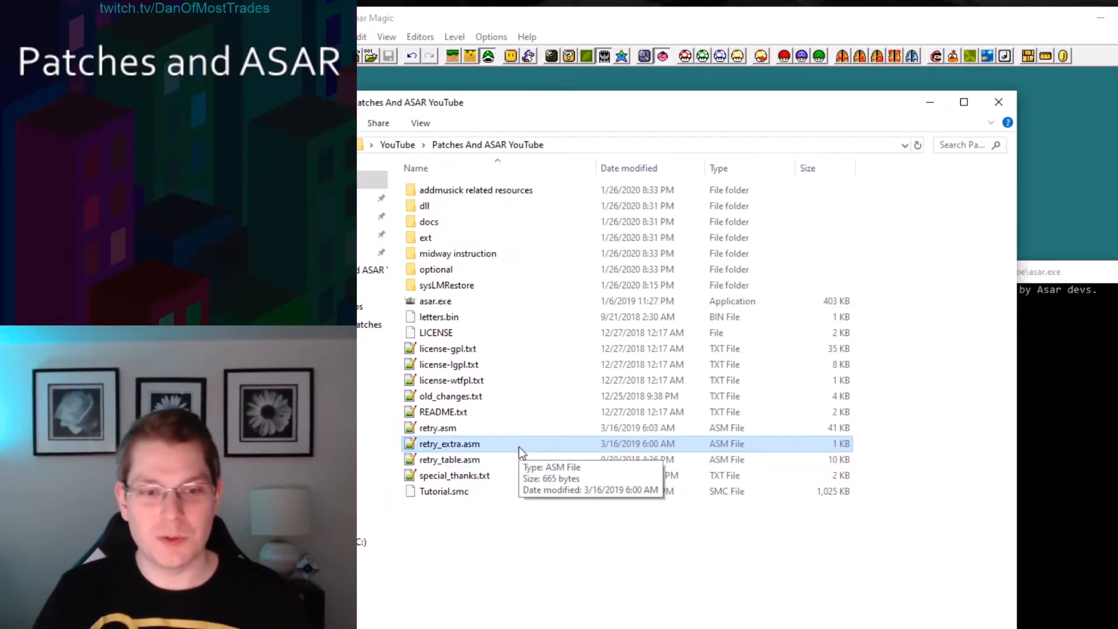
pyautogui.click(454, 462)
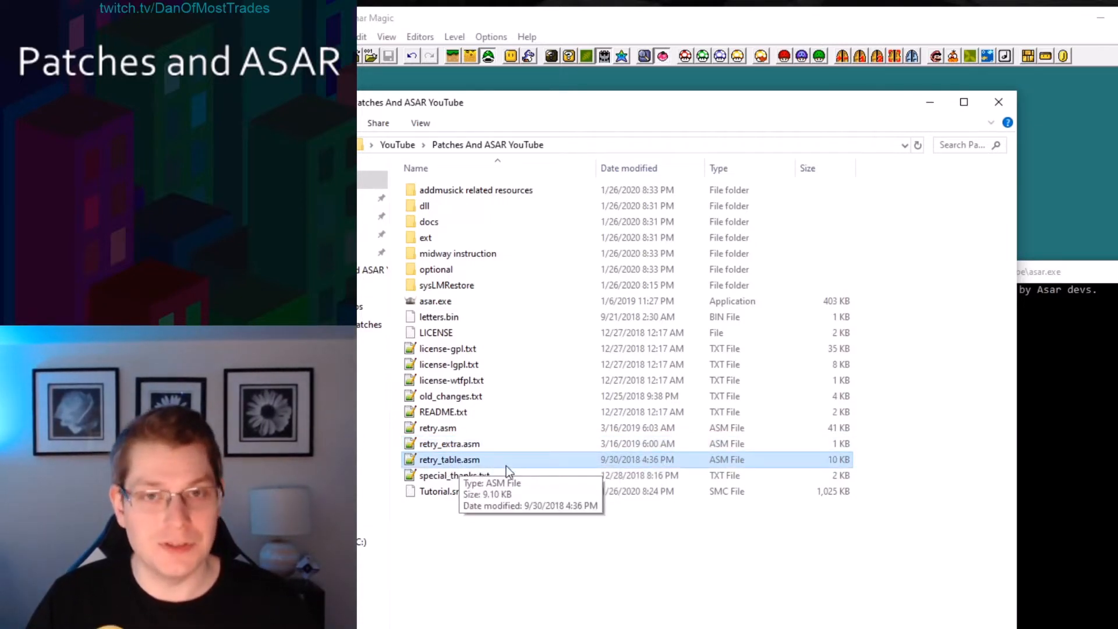
pyautogui.click(489, 428)
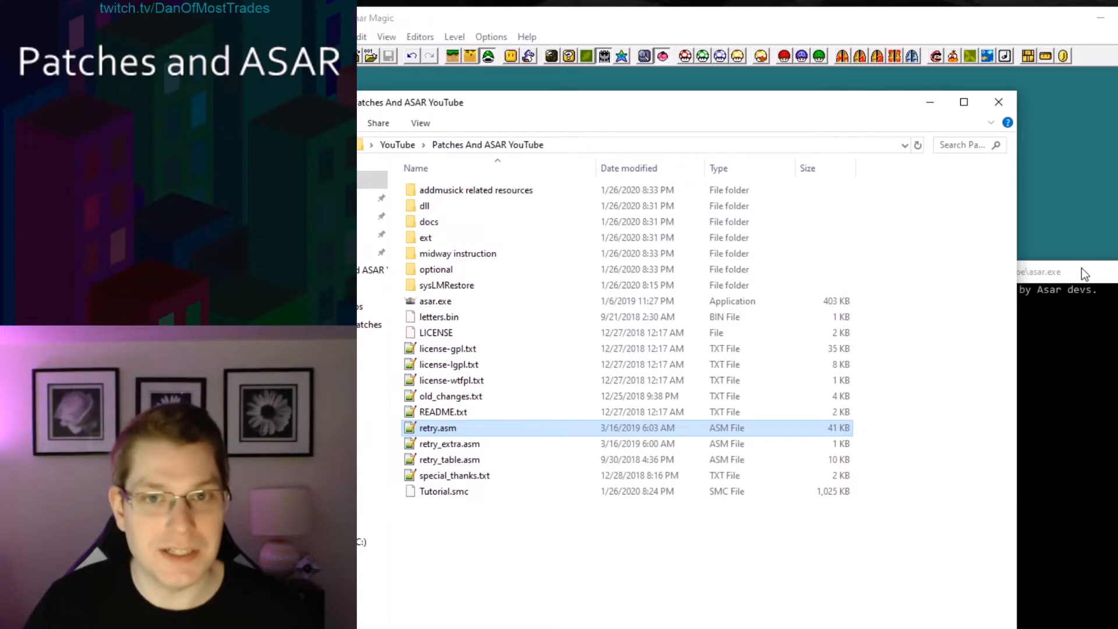
# Apply the patch retry.asm to the ROM Tutorial.smc in the Asar console and dismiss it.
pyautogui.moveTo(1082, 269); pyautogui.dragTo(901, 227)
pyautogui.write('retry.asm')
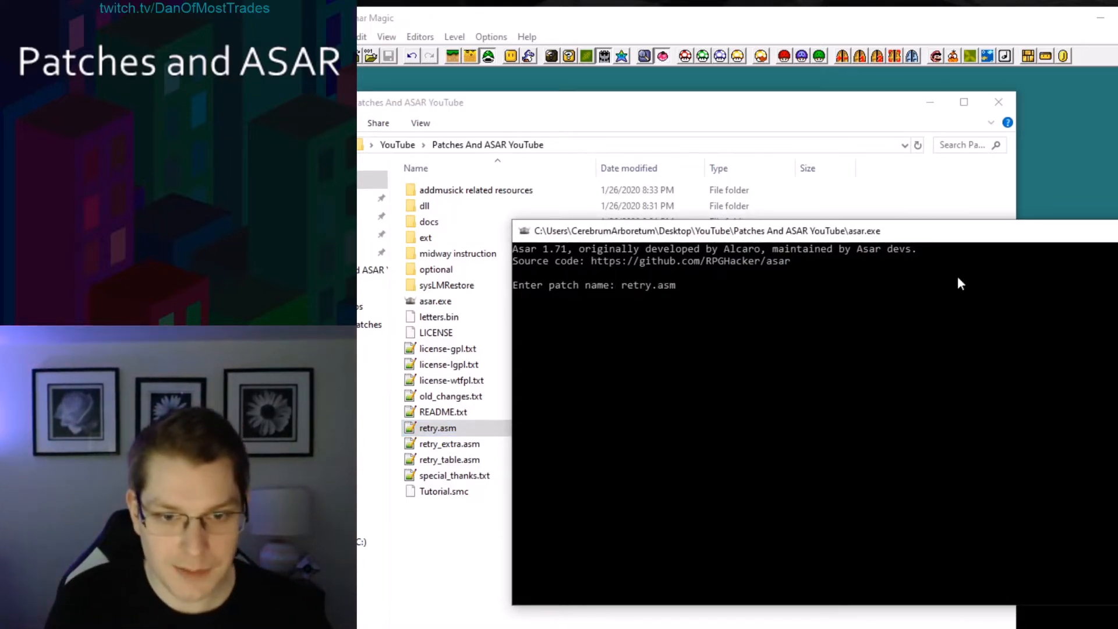
pyautogui.press('Return')
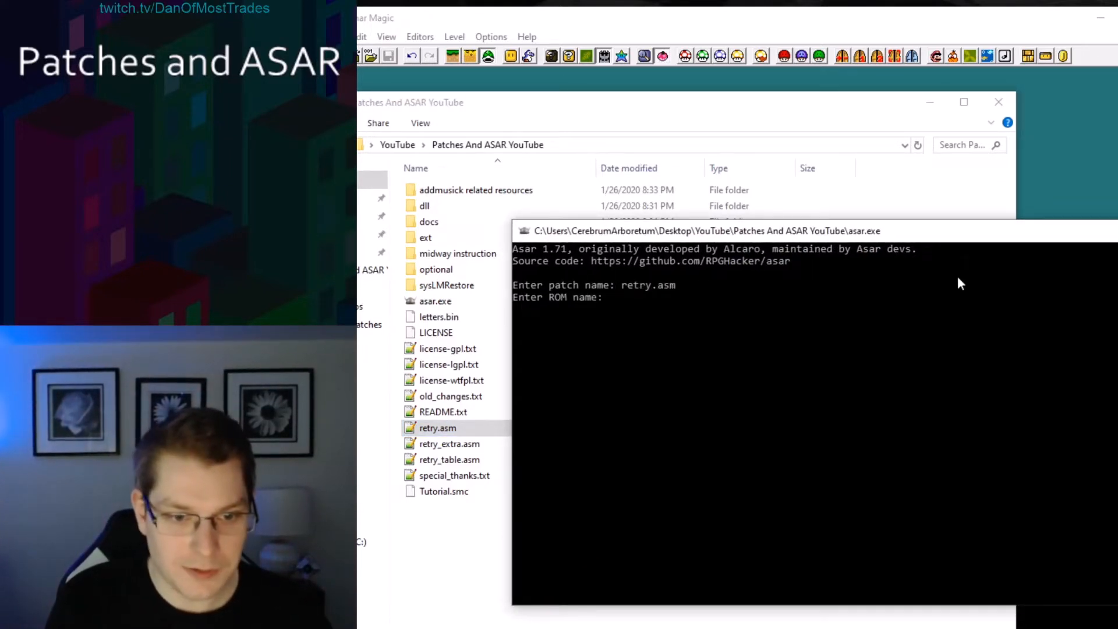
pyautogui.write('Tutorial.smc')
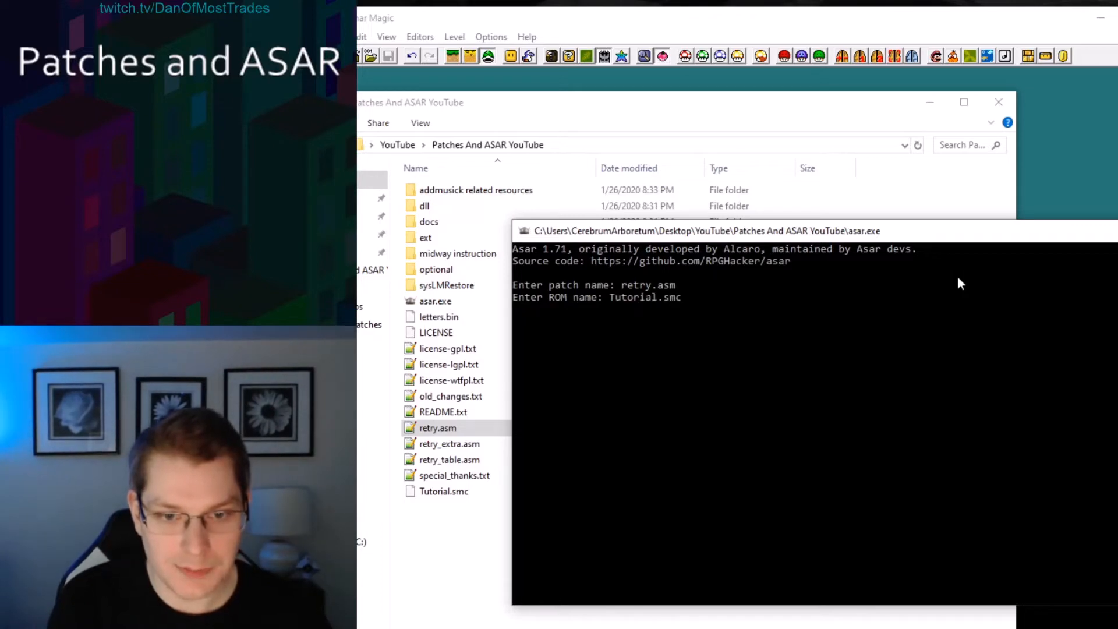
pyautogui.press('Return')
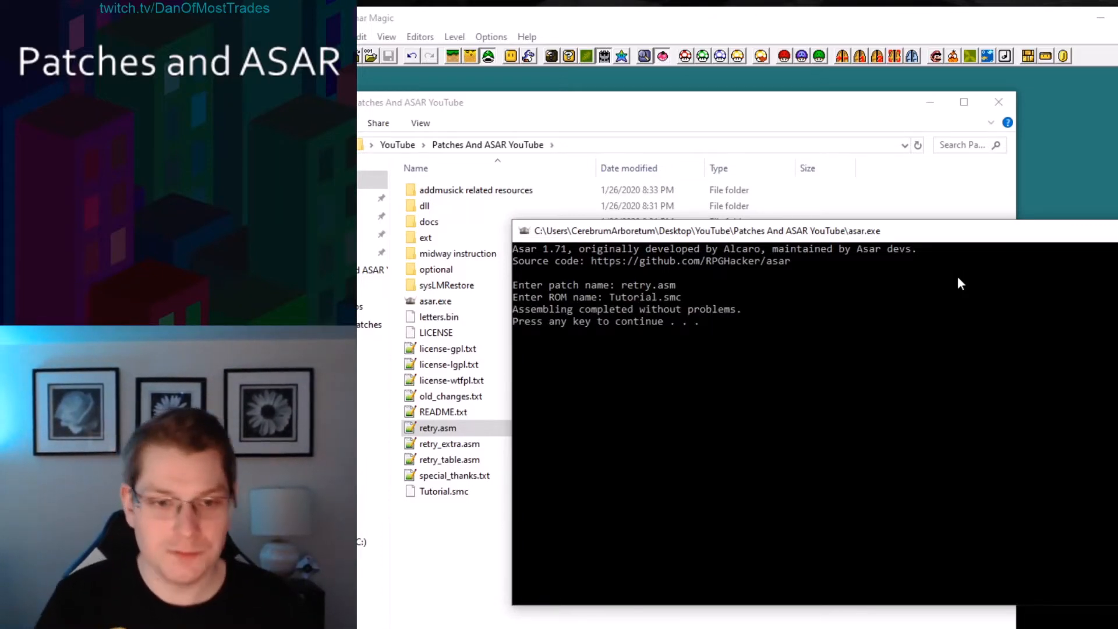
pyautogui.press('Return')
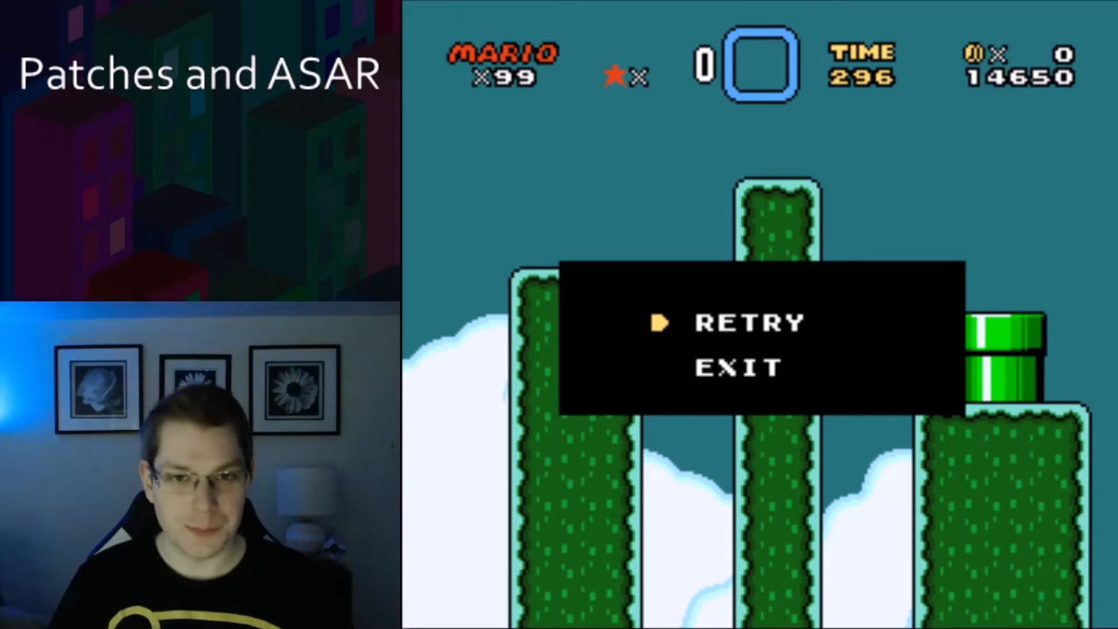
pyautogui.press('Down')
pyautogui.press('Up')
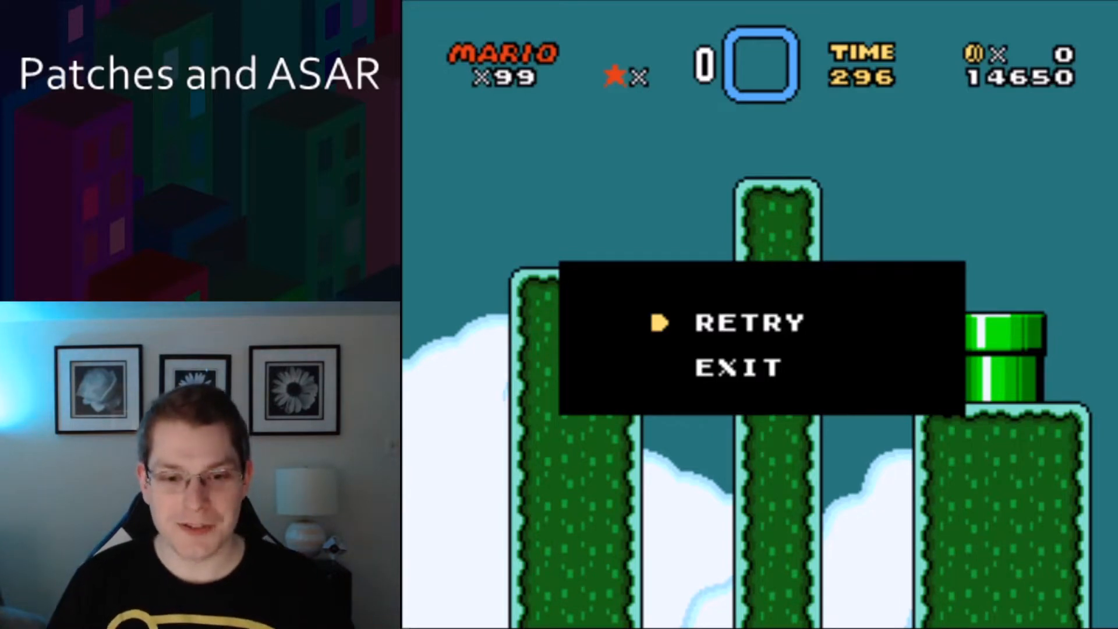
pyautogui.press('Return')
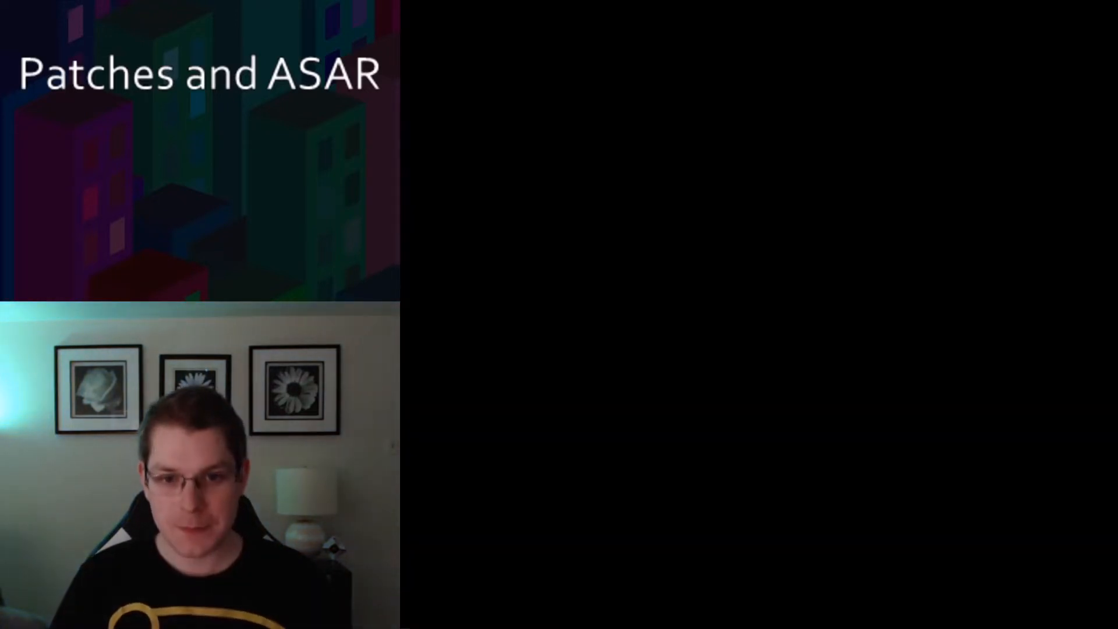
pyautogui.press('Right')
pyautogui.press('z')
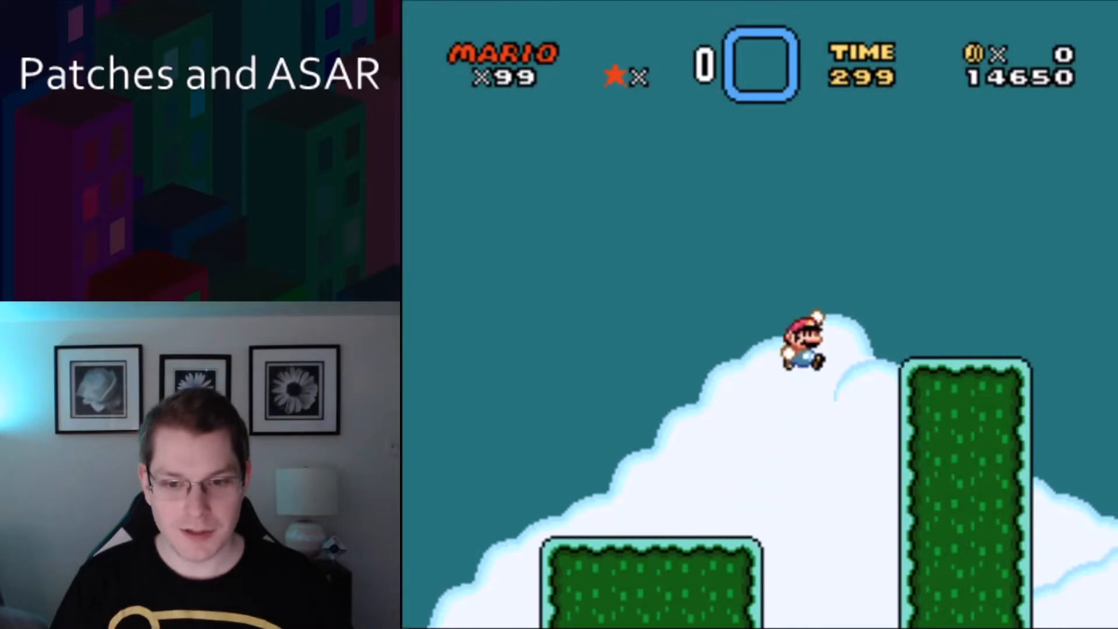
pyautogui.press('z')
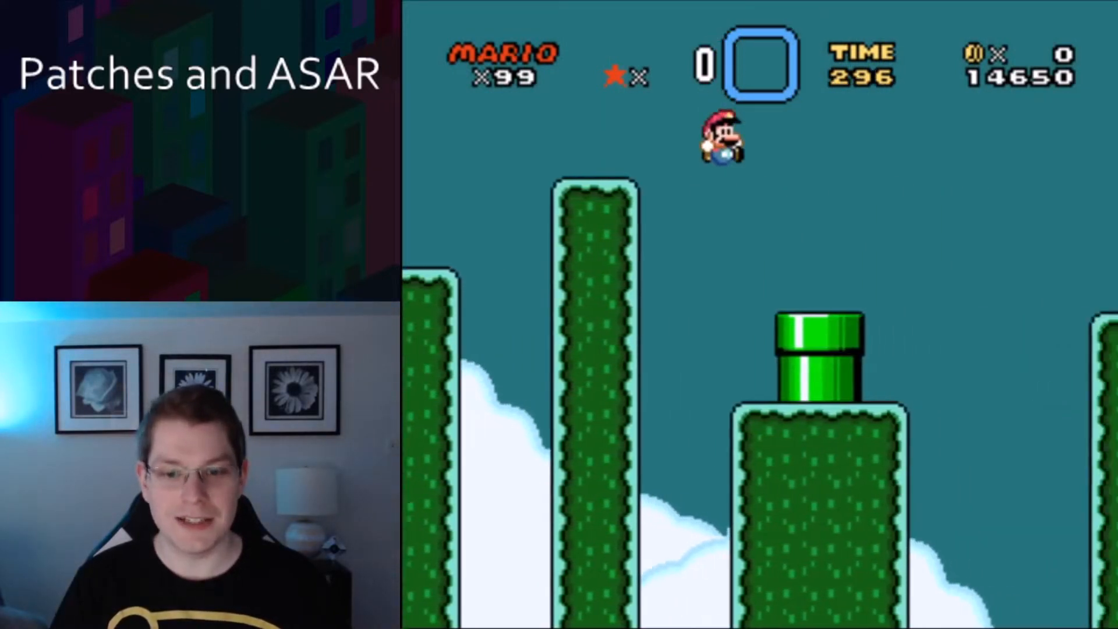
pyautogui.press('z')
pyautogui.press('z')
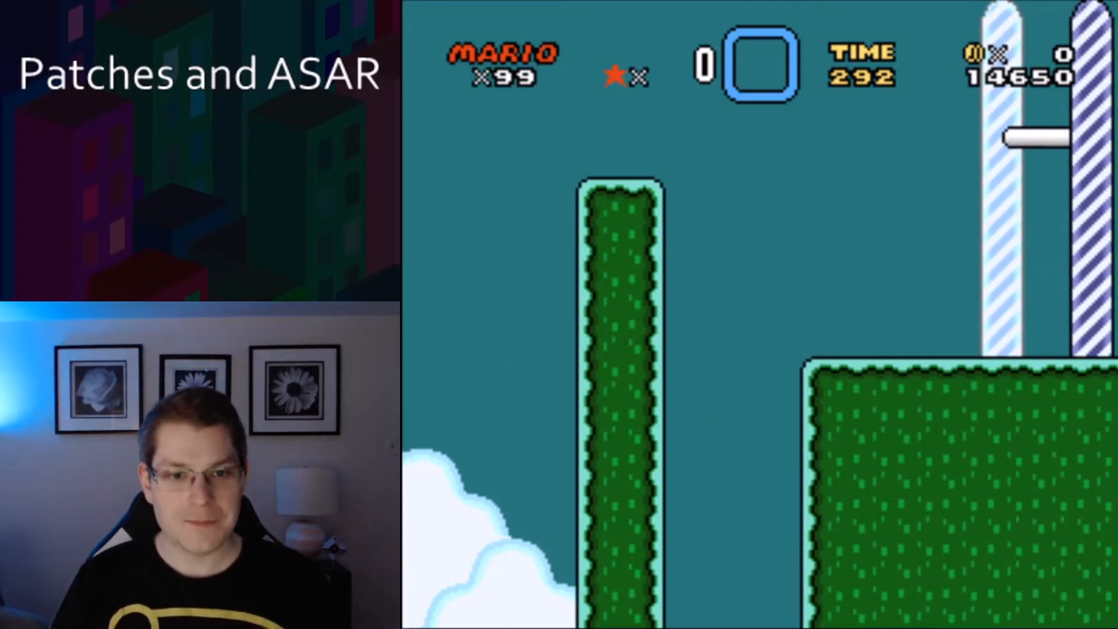
pyautogui.press('z')
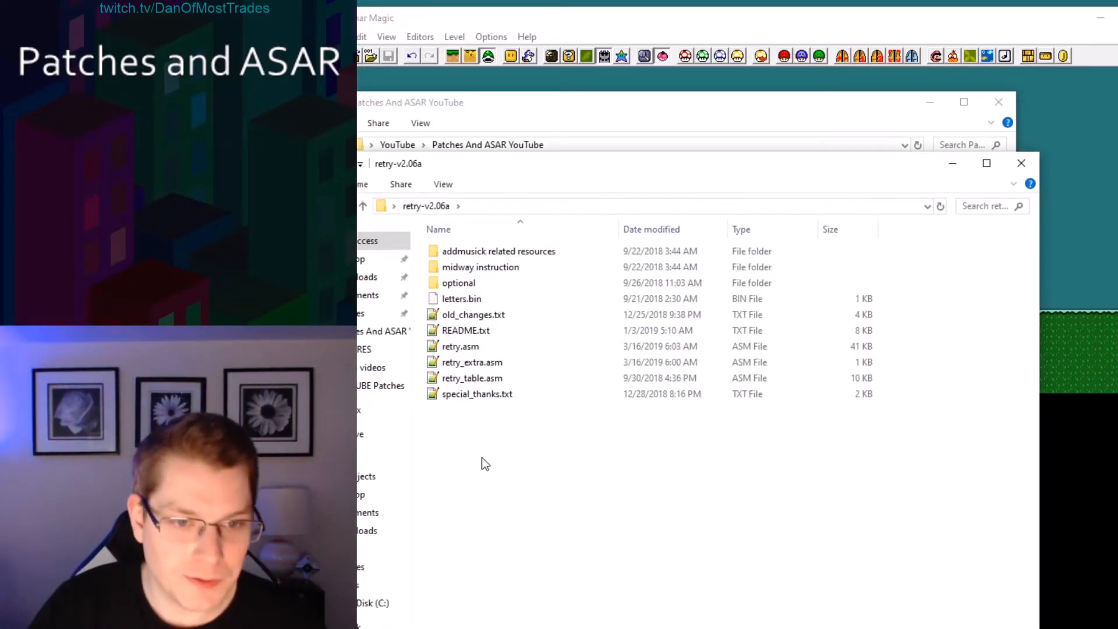
# Open the retry README.txt and highlight its insertion instructions line.
pyautogui.doubleClick(464, 330)
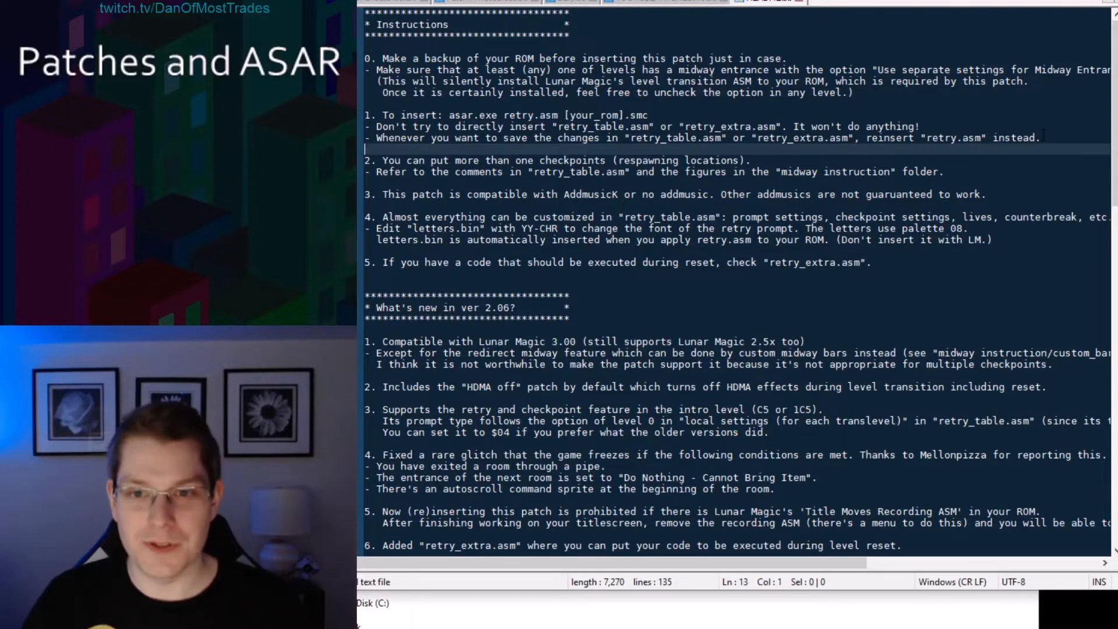
pyautogui.moveTo(377, 115); pyautogui.dragTo(445, 115)
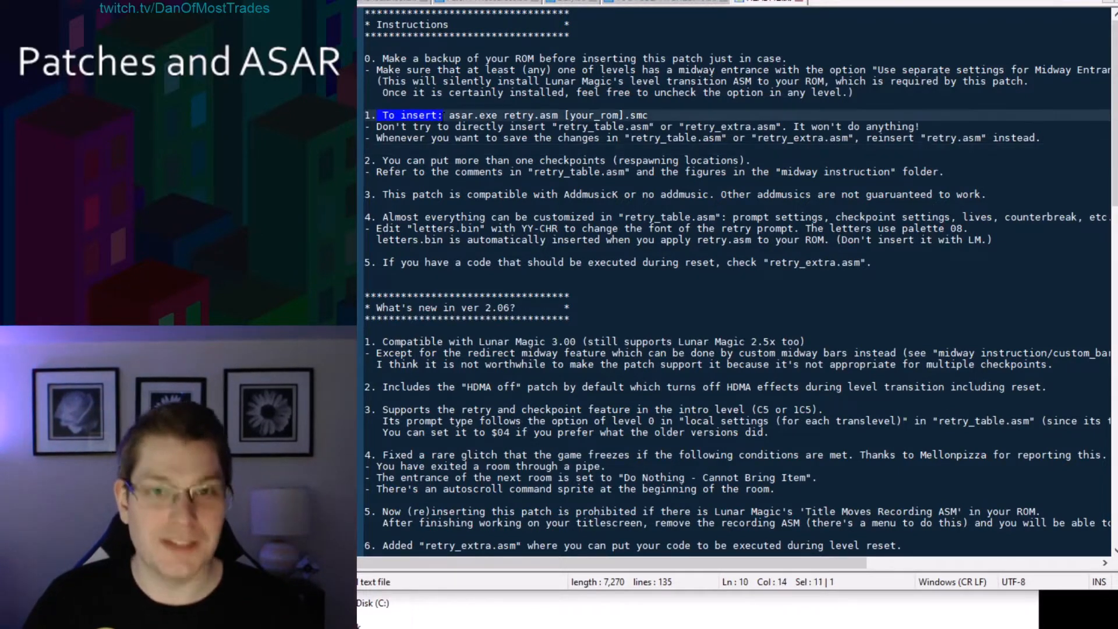
pyautogui.click(448, 105)
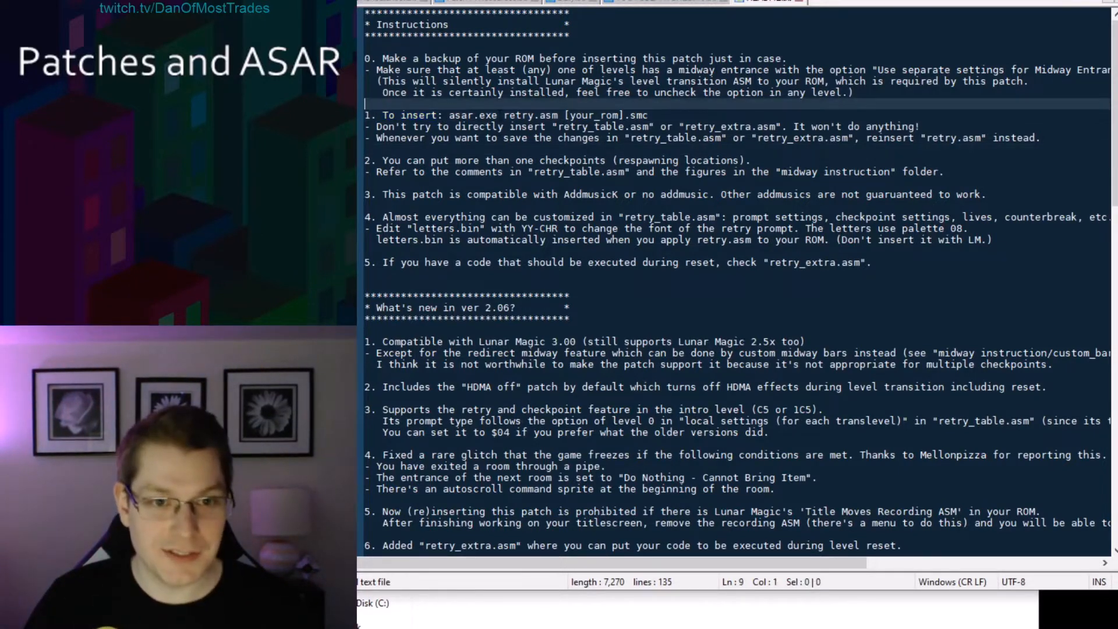
pyautogui.moveTo(504, 116); pyautogui.dragTo(650, 116)
pyautogui.click(563, 117)
pyautogui.click(651, 116)
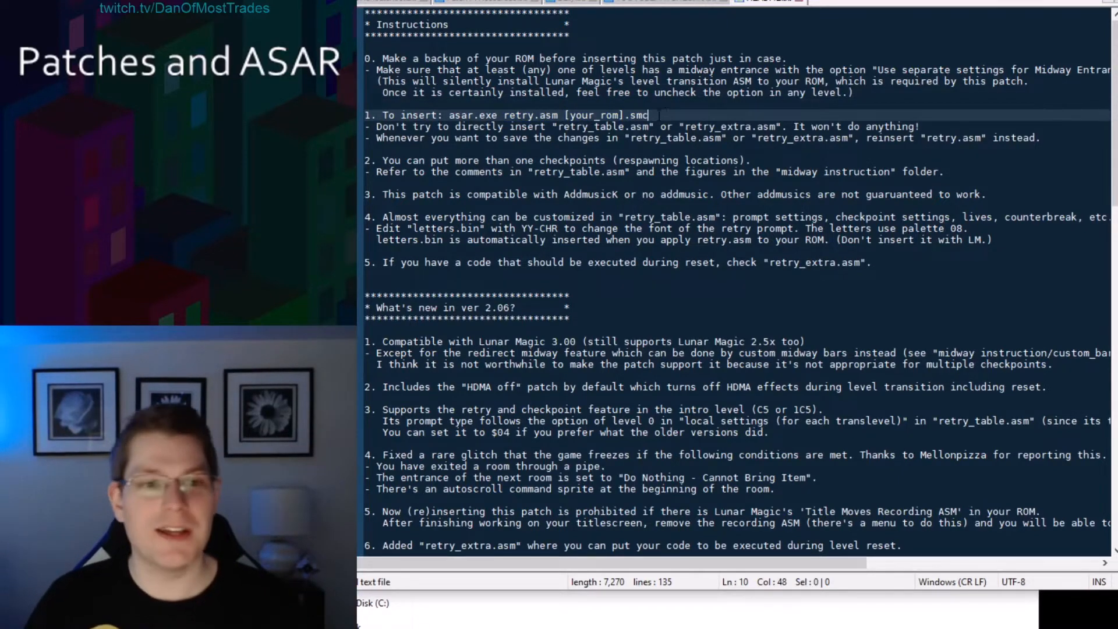
# Read through the README and the custom midway bar setting comment at the top of retry.asm.
pyautogui.scroll(-13, 660, 114)
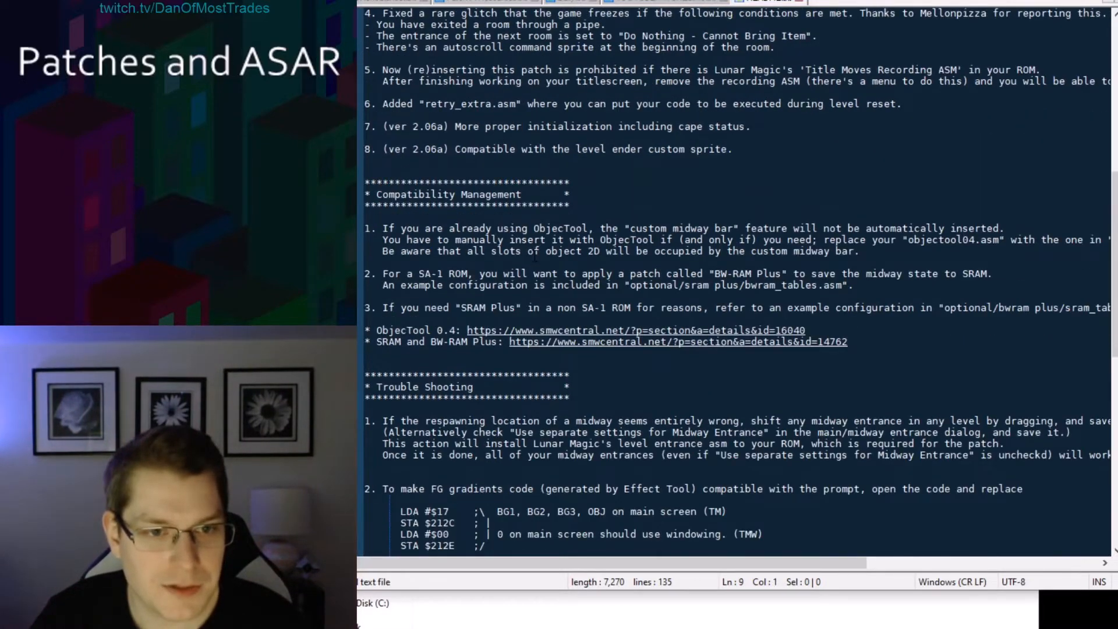
pyautogui.scroll(-8, 524, 262)
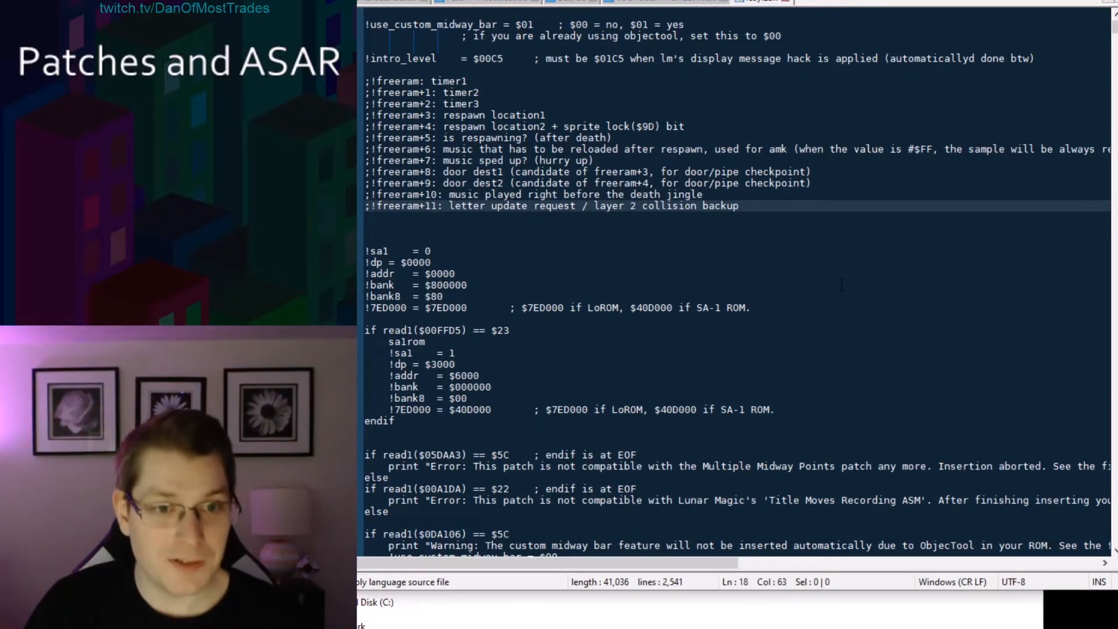
pyautogui.click(434, 93)
pyautogui.click(461, 103)
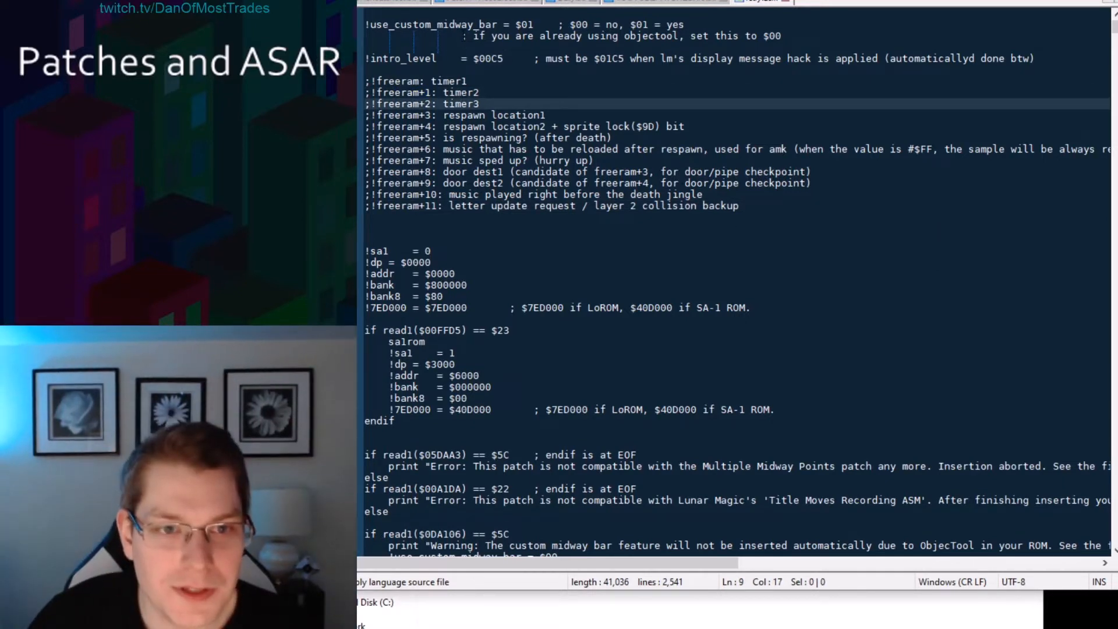
pyautogui.moveTo(462, 36); pyautogui.dragTo(468, 36)
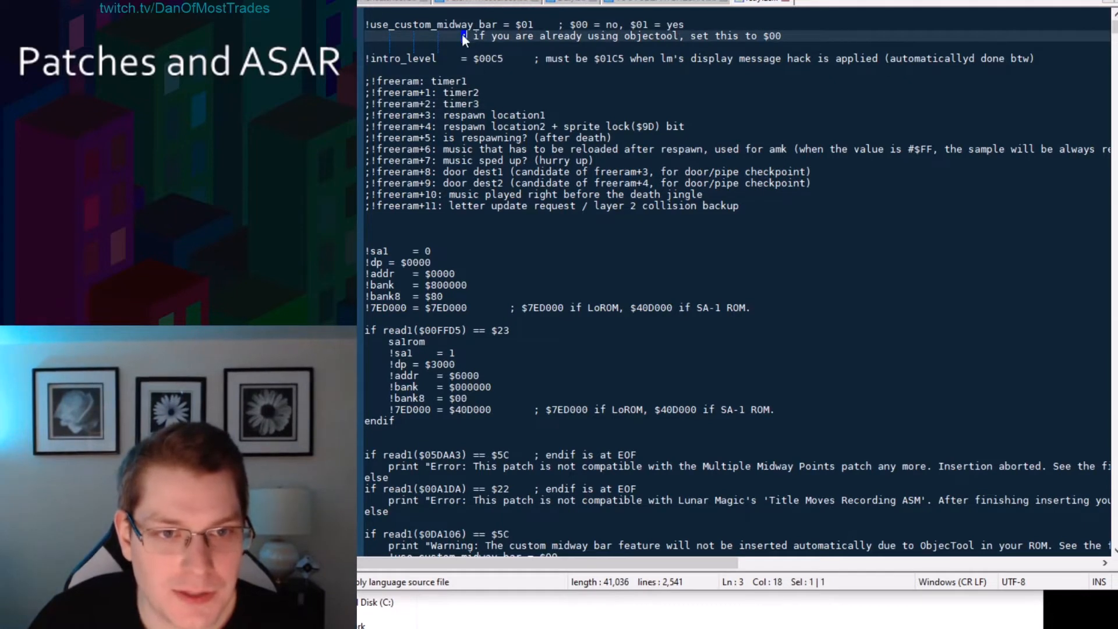
pyautogui.moveTo(474, 36); pyautogui.dragTo(793, 33)
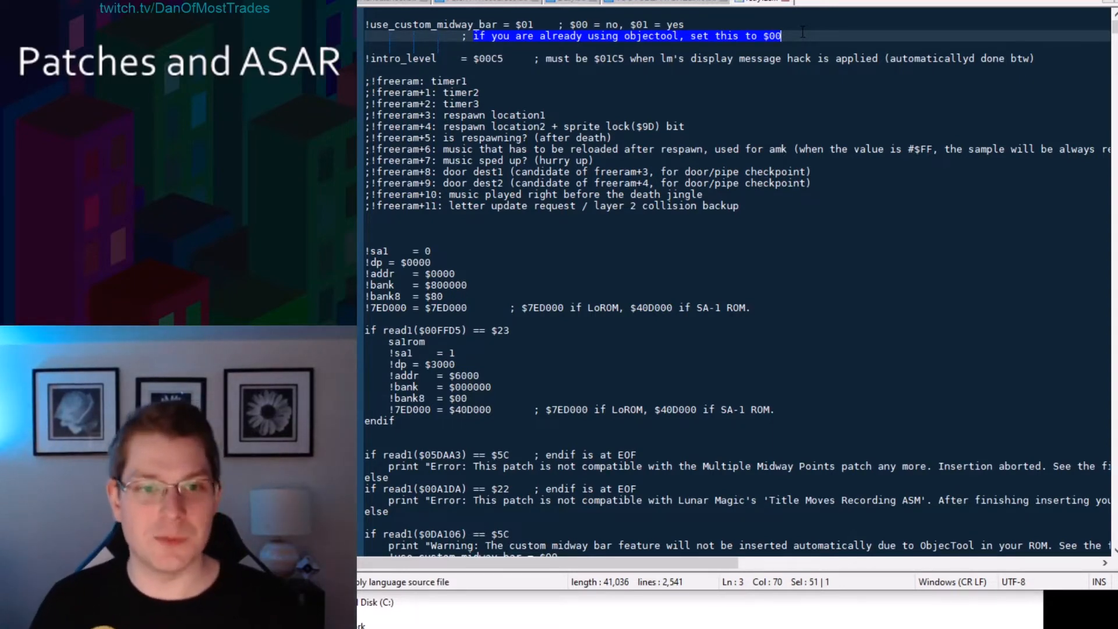
# Open retry_table.asm from the project folder in the text editor.
pyautogui.click(587, 620)
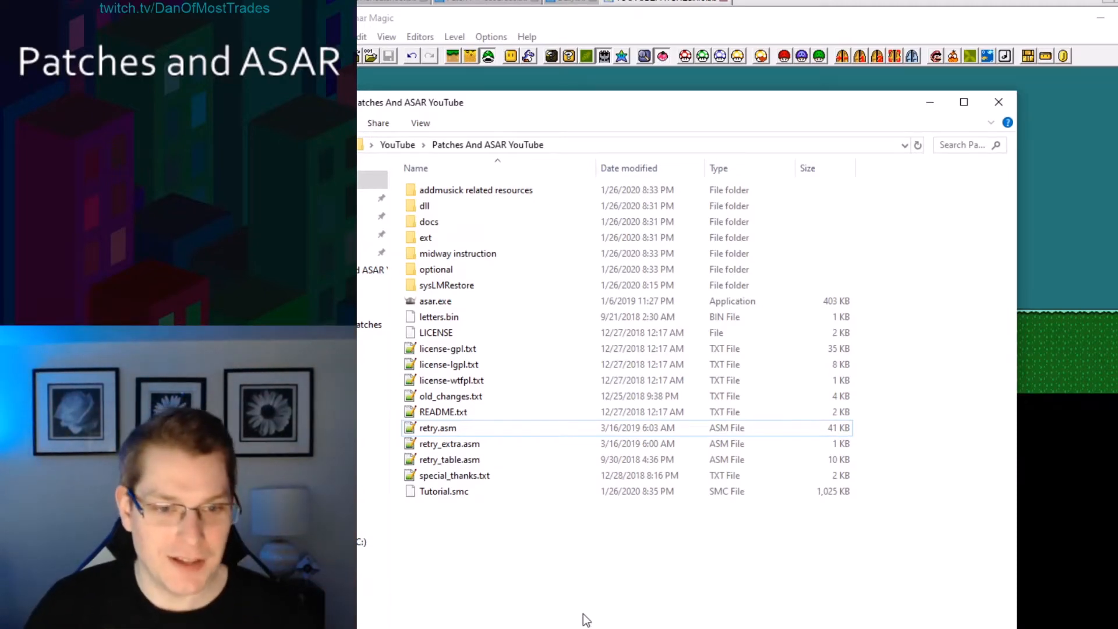
pyautogui.click(489, 462)
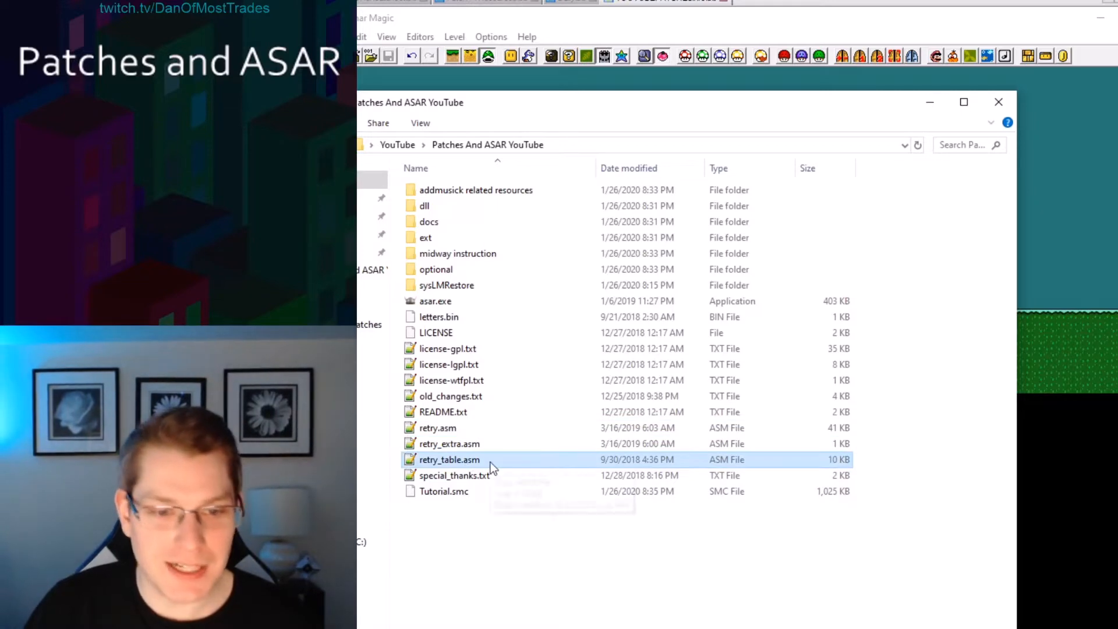
pyautogui.doubleClick(491, 463)
pyautogui.click(665, 139)
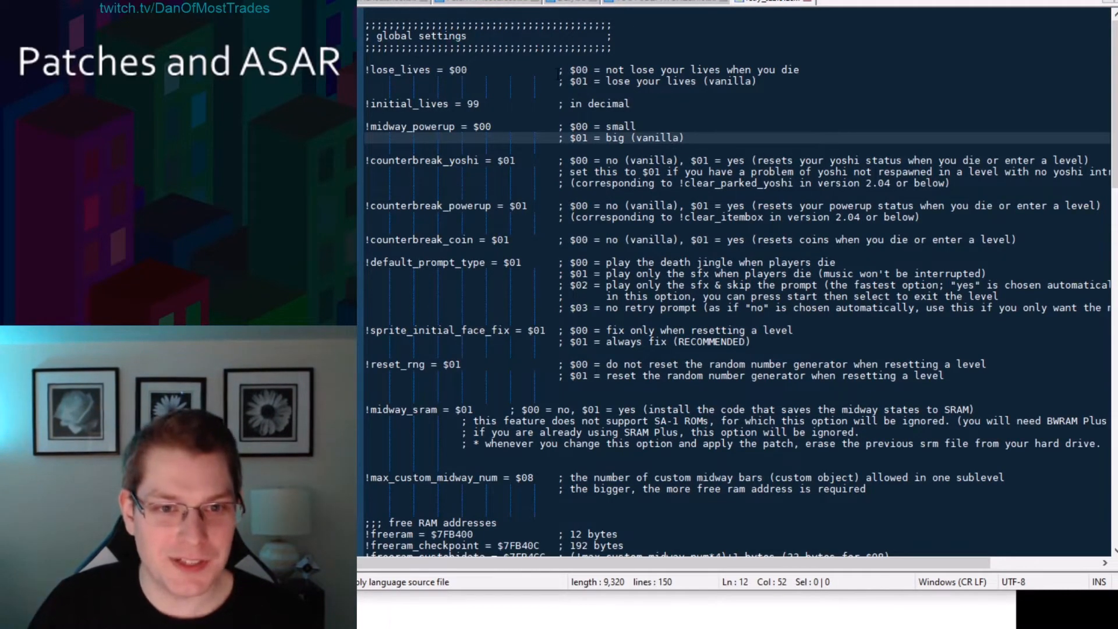
# Try setting !lose_lives to $01 in the global settings.
pyautogui.moveTo(558, 70); pyautogui.dragTo(564, 70)
pyautogui.click(576, 94)
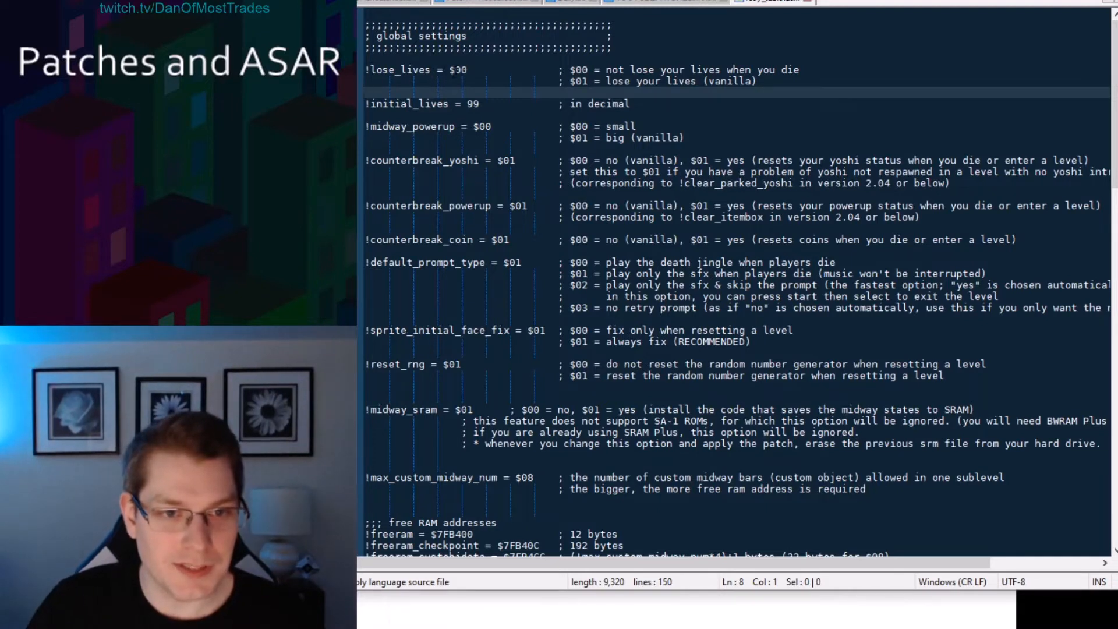
pyautogui.click(576, 70)
pyautogui.hotkey('shift', 'Right')
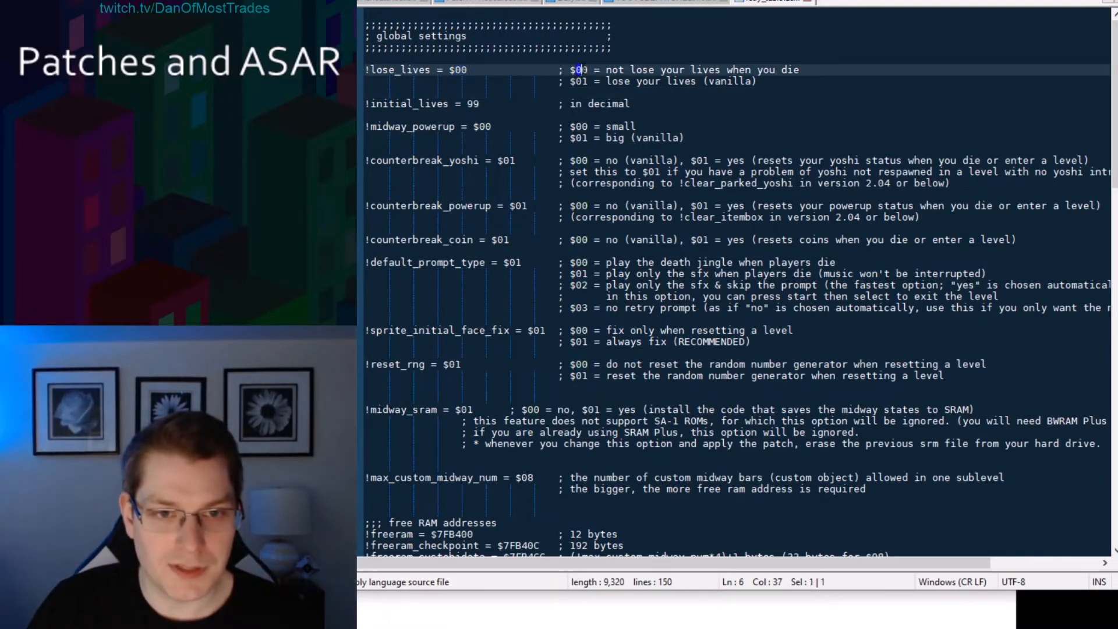
pyautogui.click(600, 69)
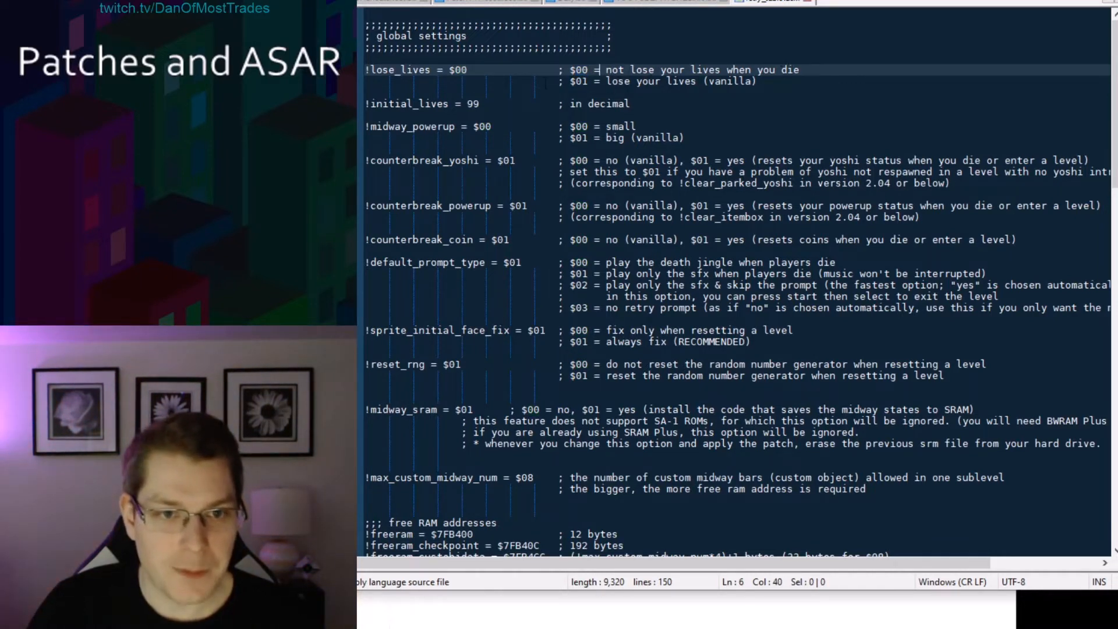
pyautogui.moveTo(461, 70); pyautogui.dragTo(467, 70)
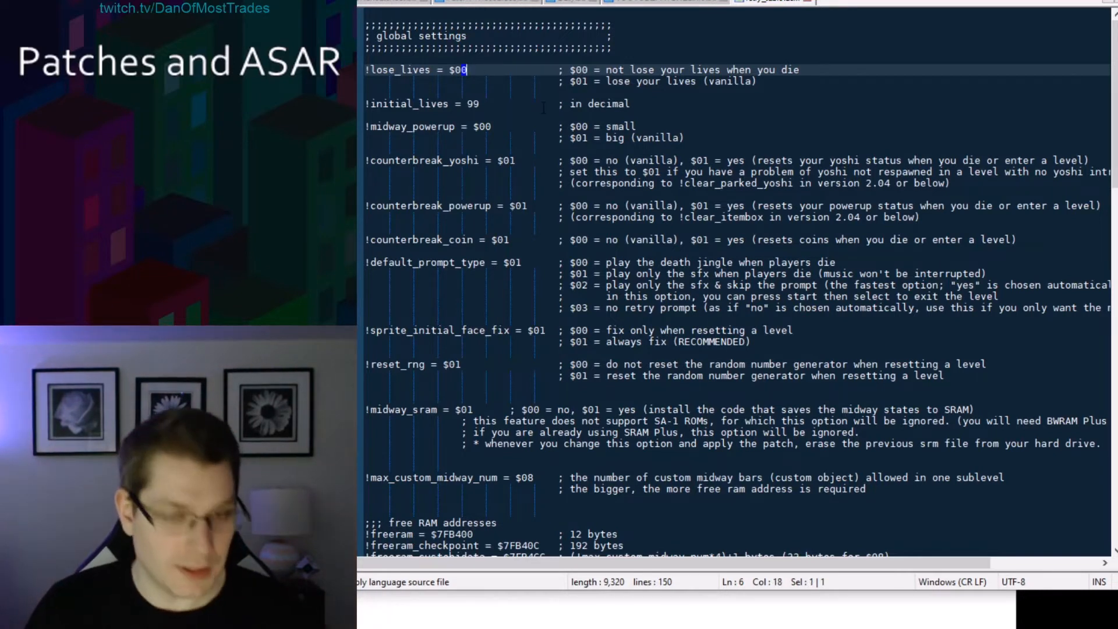
pyautogui.write('1')
pyautogui.click(541, 70)
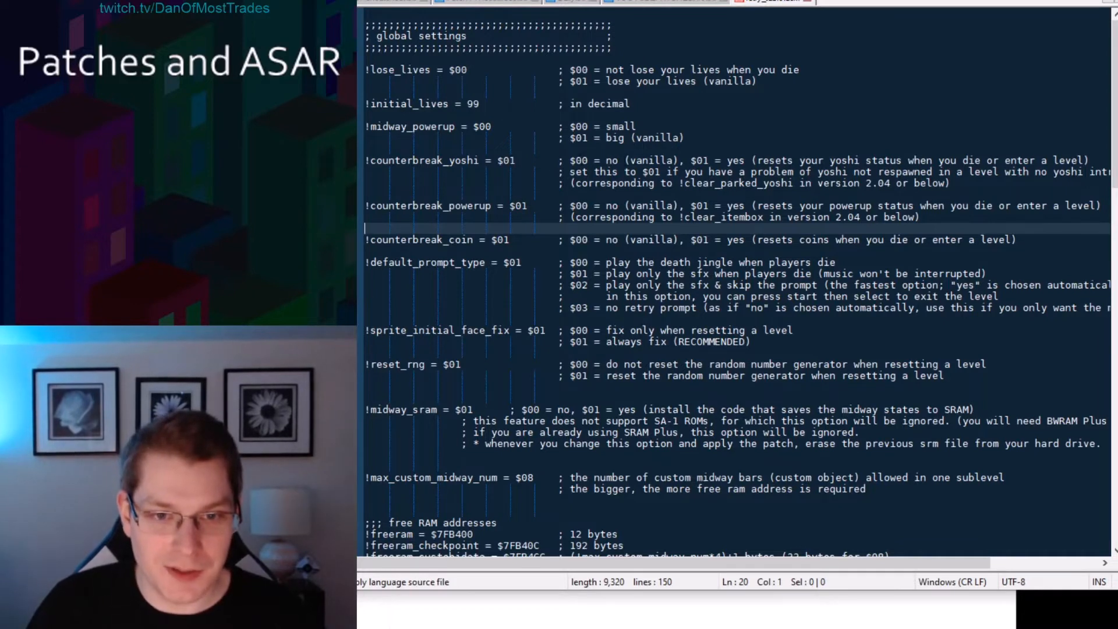
# Try setting !counterbreak_yoshi and !counterbreak_powerup to $00.
pyautogui.click(517, 160)
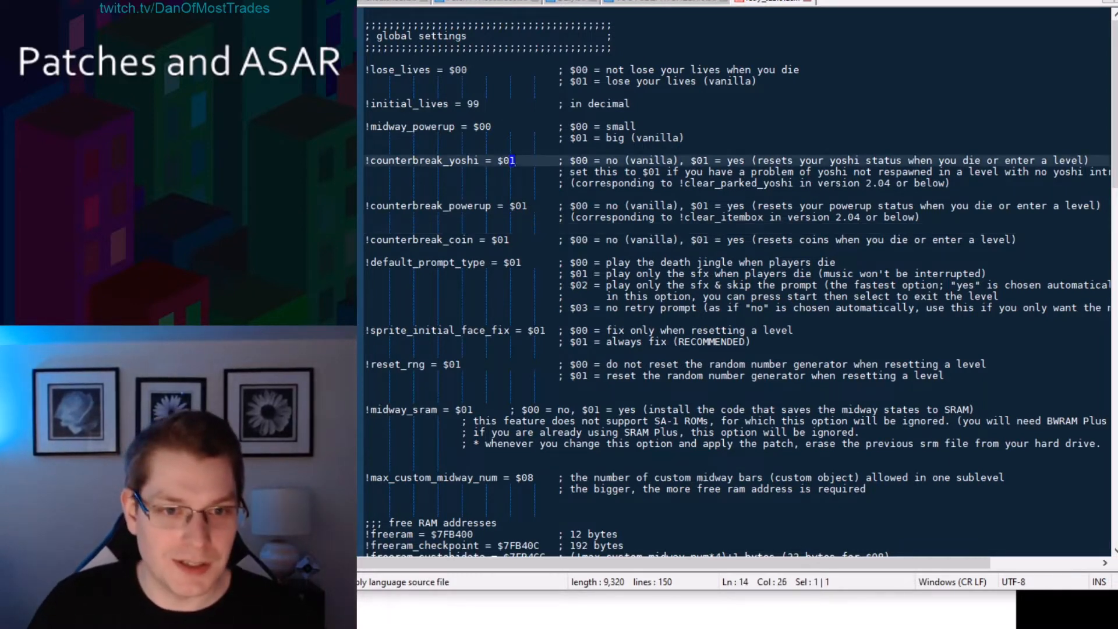
pyautogui.press('BackSpace')
pyautogui.write('0')
pyautogui.click(530, 207)
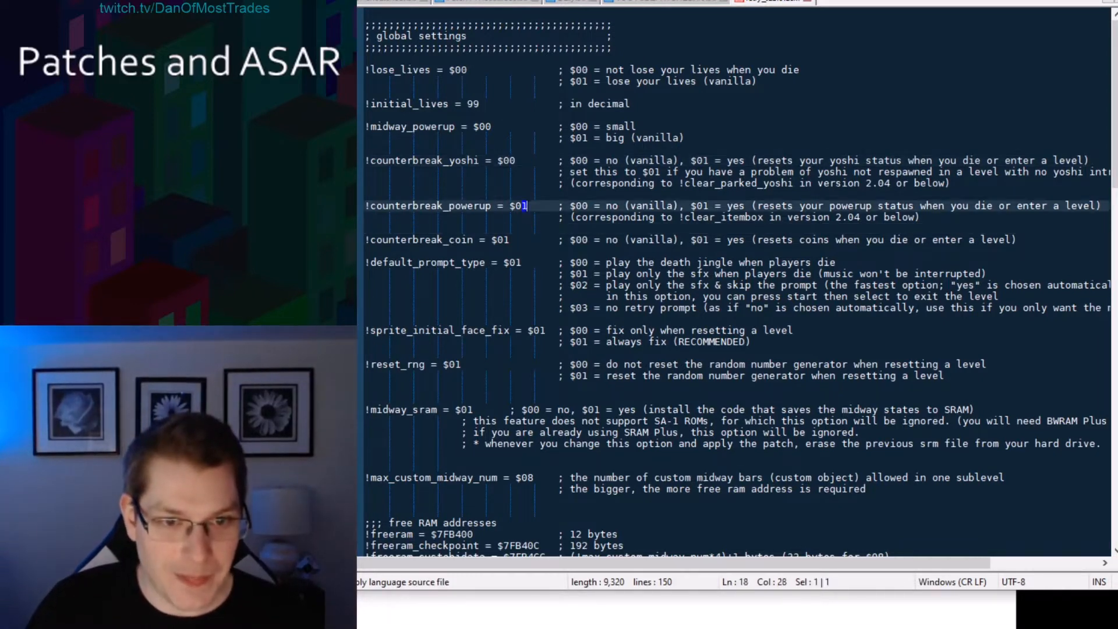
pyautogui.press('BackSpace')
pyautogui.write('0')
pyautogui.click(590, 195)
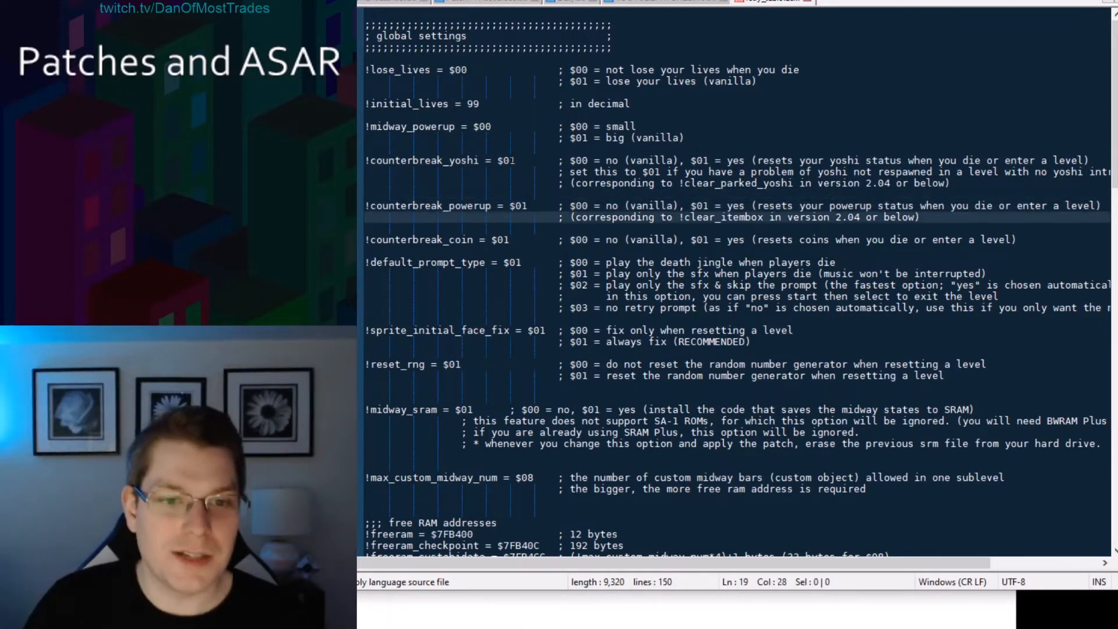
# Examine the prompt type options and the per-level .effect table in the local settings section.
pyautogui.click(532, 206)
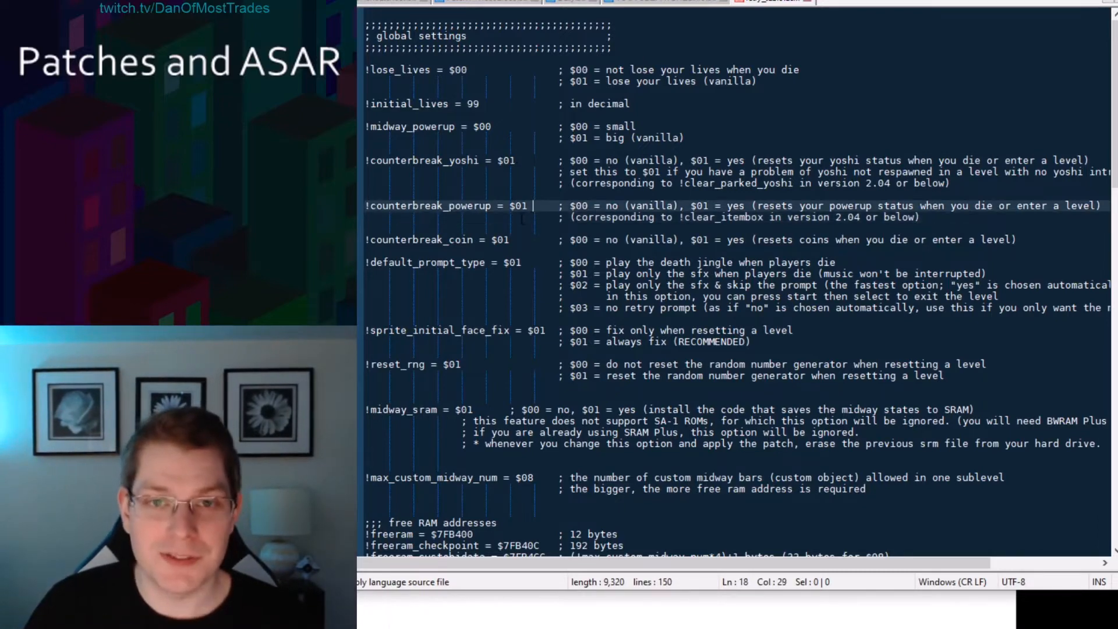
pyautogui.click(522, 219)
pyautogui.scroll(-13, 643, 205)
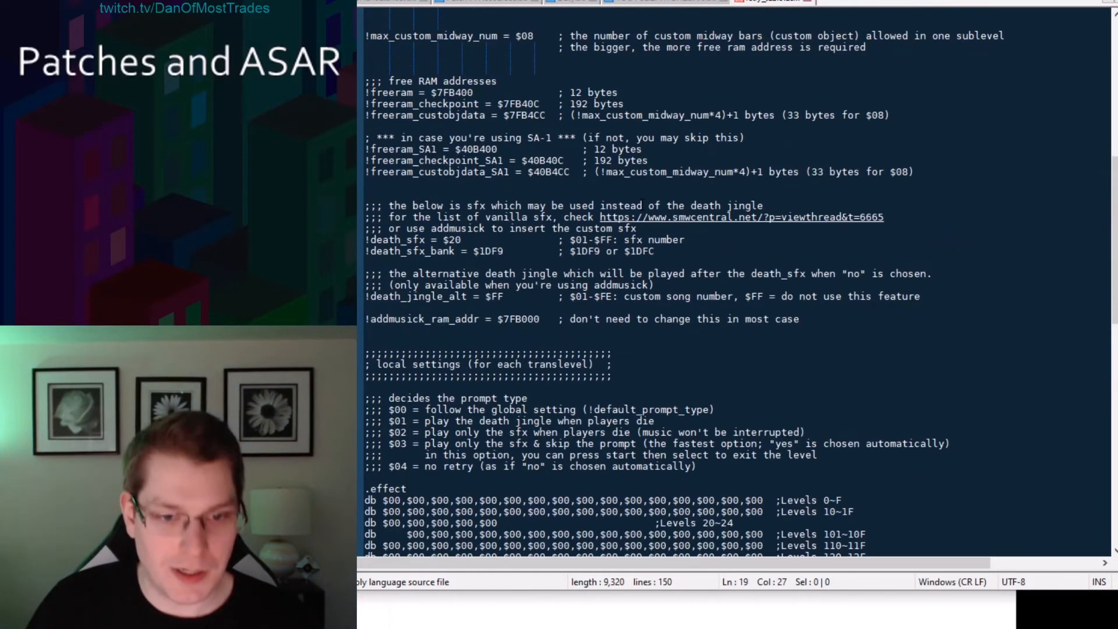
pyautogui.scroll(-7, 643, 205)
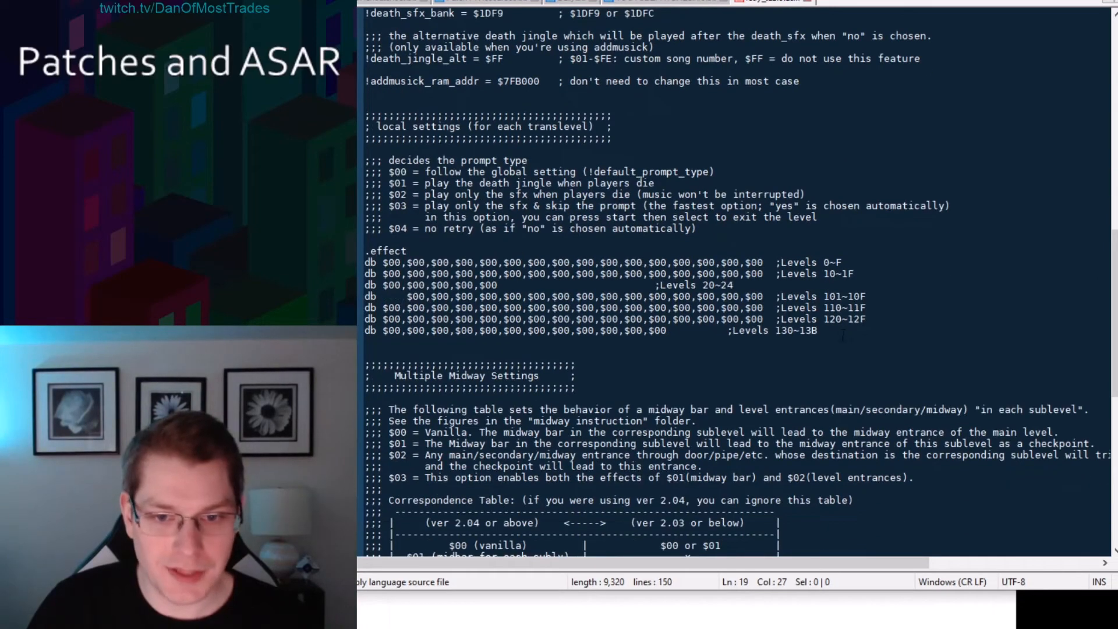
pyautogui.moveTo(843, 335); pyautogui.dragTo(359, 251)
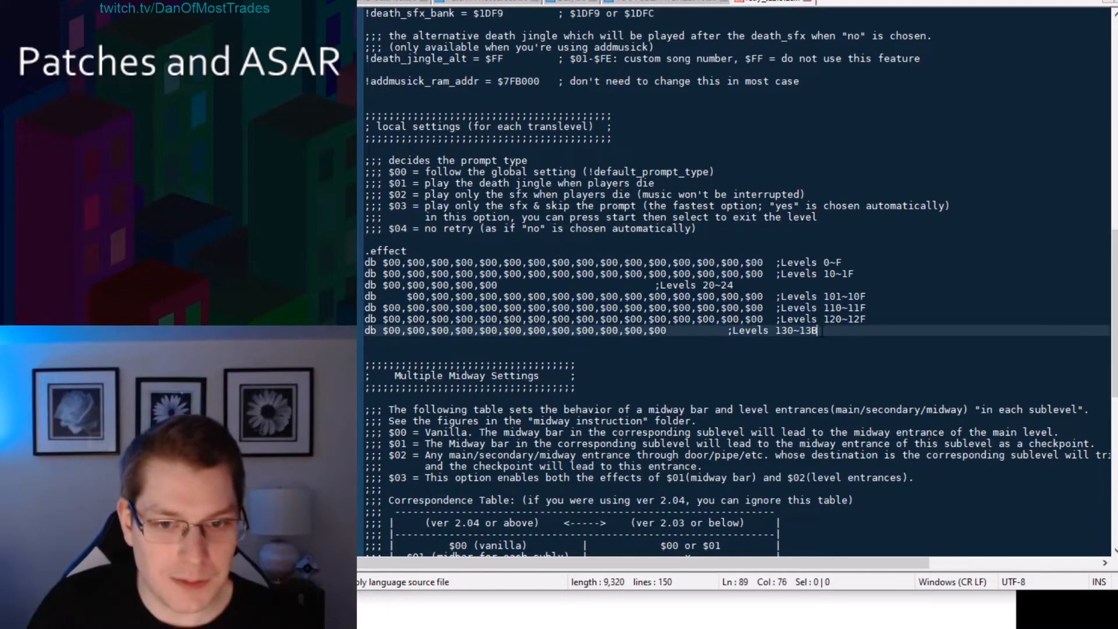
pyautogui.click(447, 251)
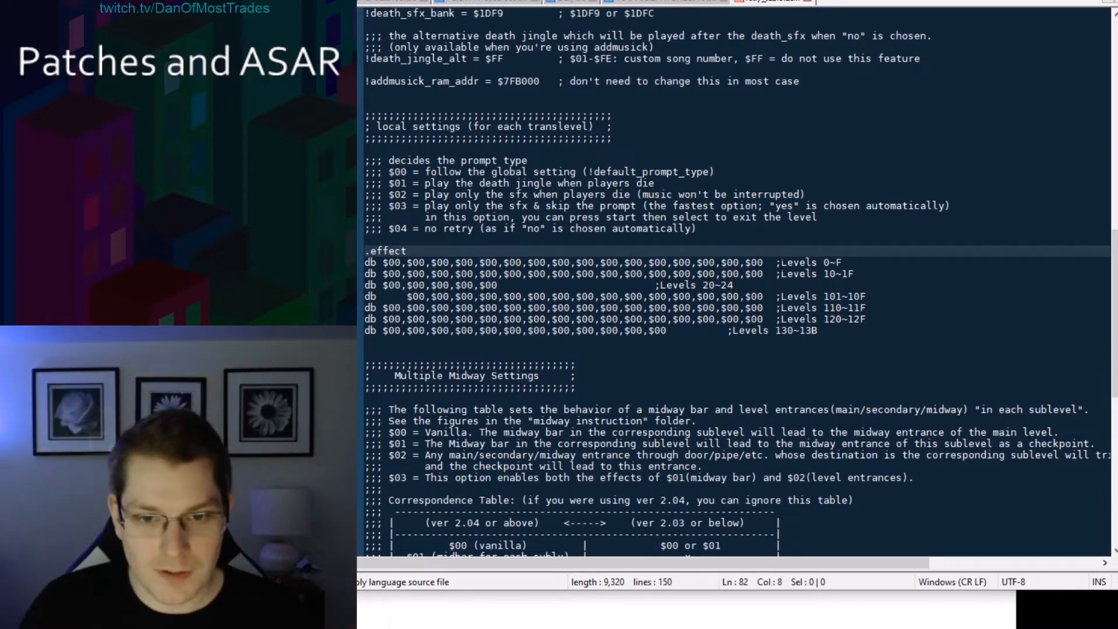
pyautogui.moveTo(782, 264); pyautogui.dragTo(856, 263)
pyautogui.click(856, 263)
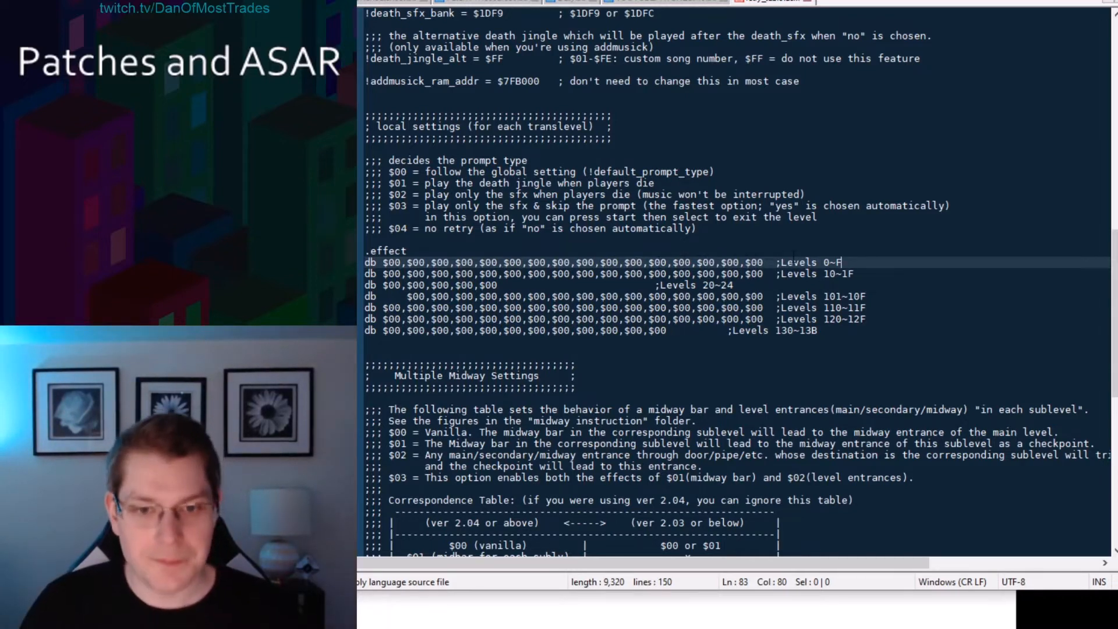
pyautogui.doubleClick(395, 262)
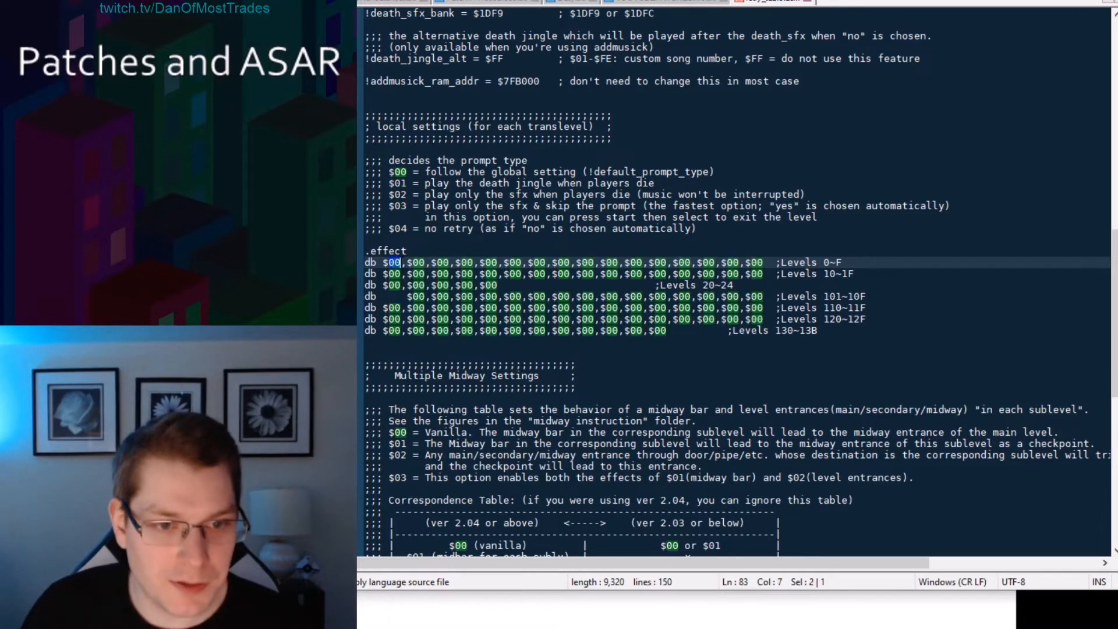
pyautogui.click(436, 172)
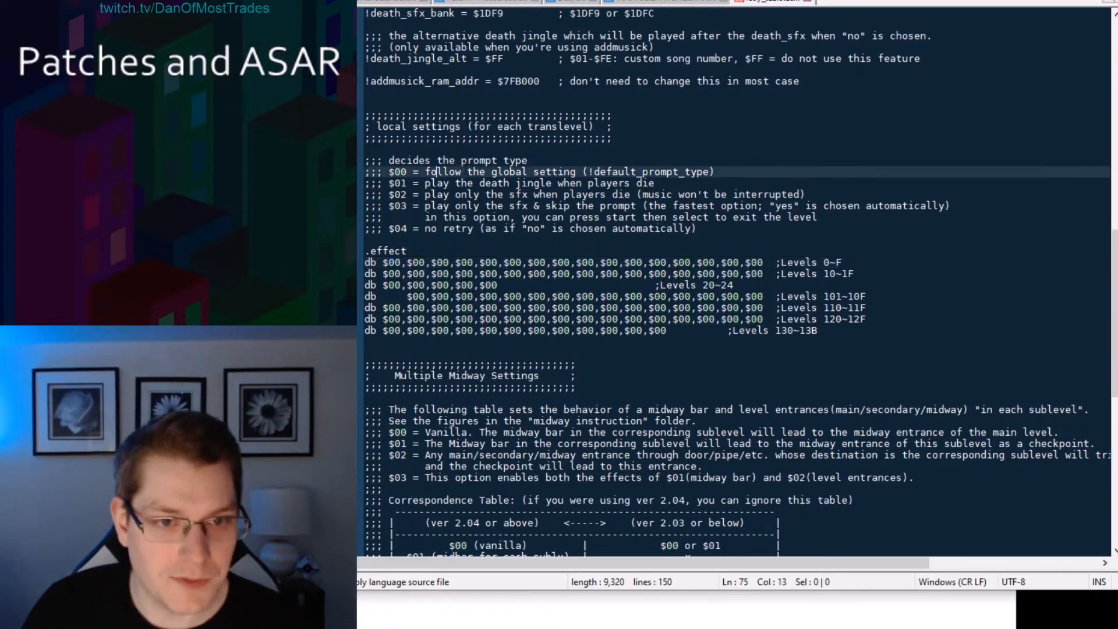
pyautogui.click(497, 163)
pyautogui.scroll(-1, 546, 142)
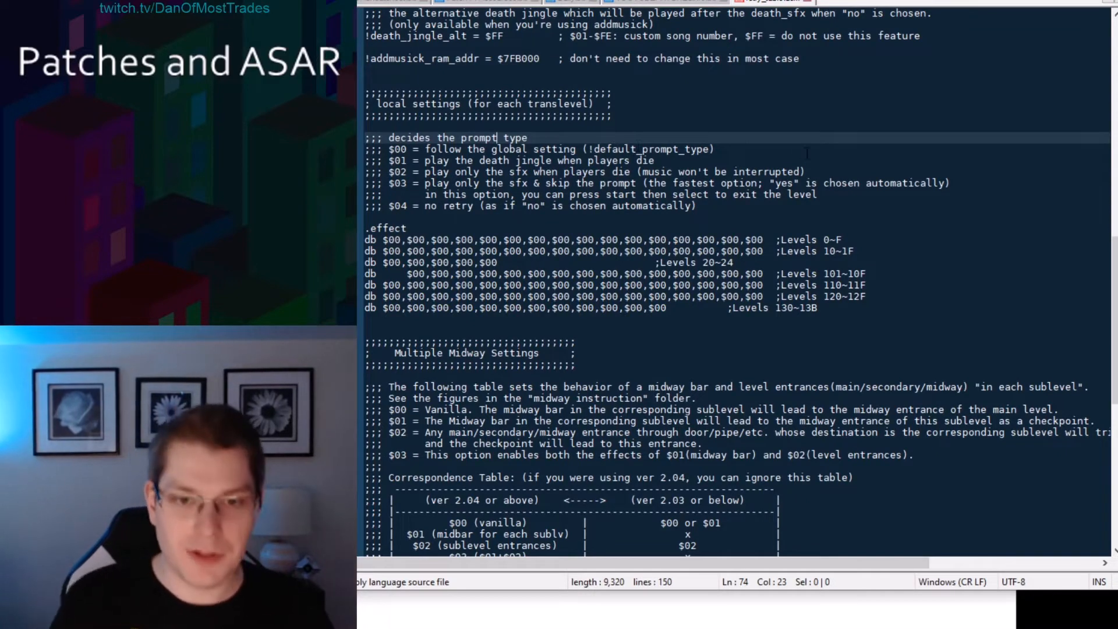
# Search the file for prompt_type and review the !default_prompt_type options.
pyautogui.hotkey('ctrl', 'f')
pyautogui.write('prompt_')
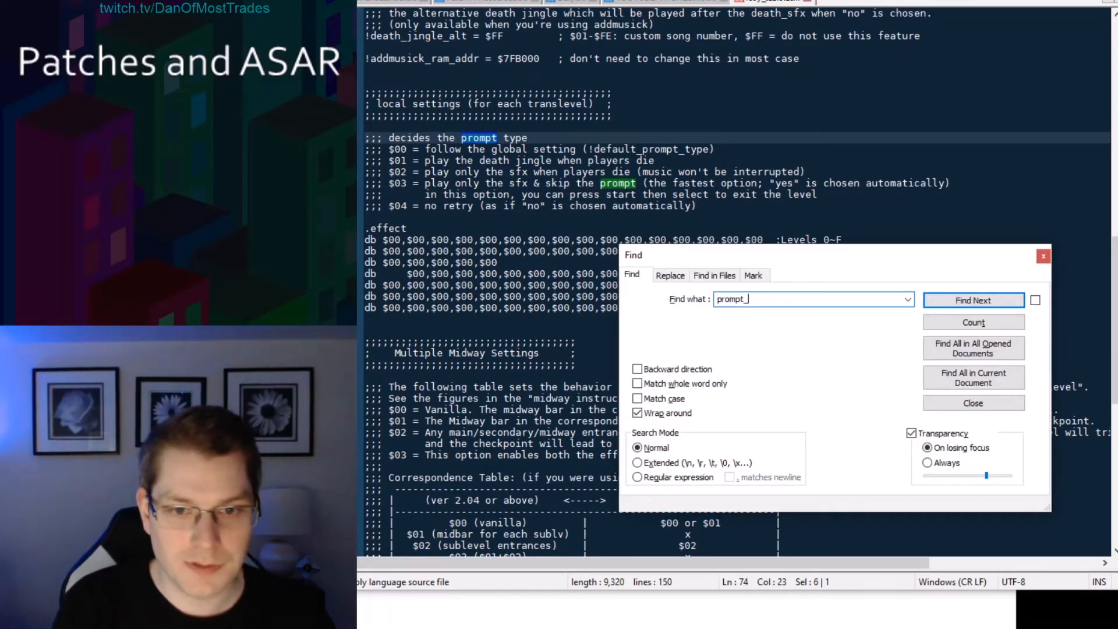
pyautogui.write('type')
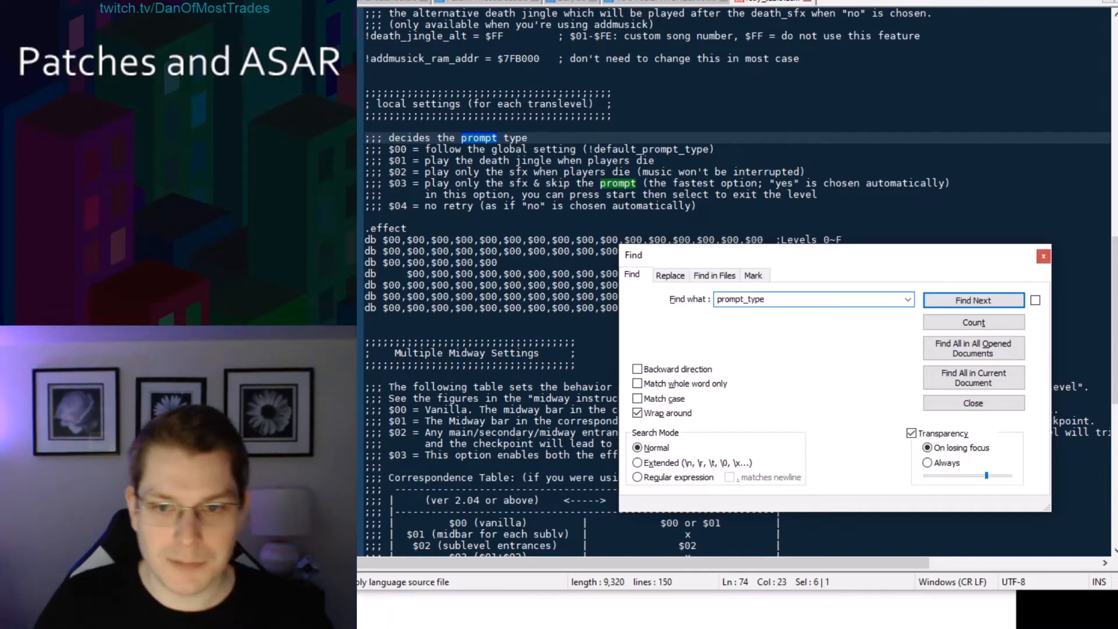
pyautogui.click(965, 306)
pyautogui.click(962, 302)
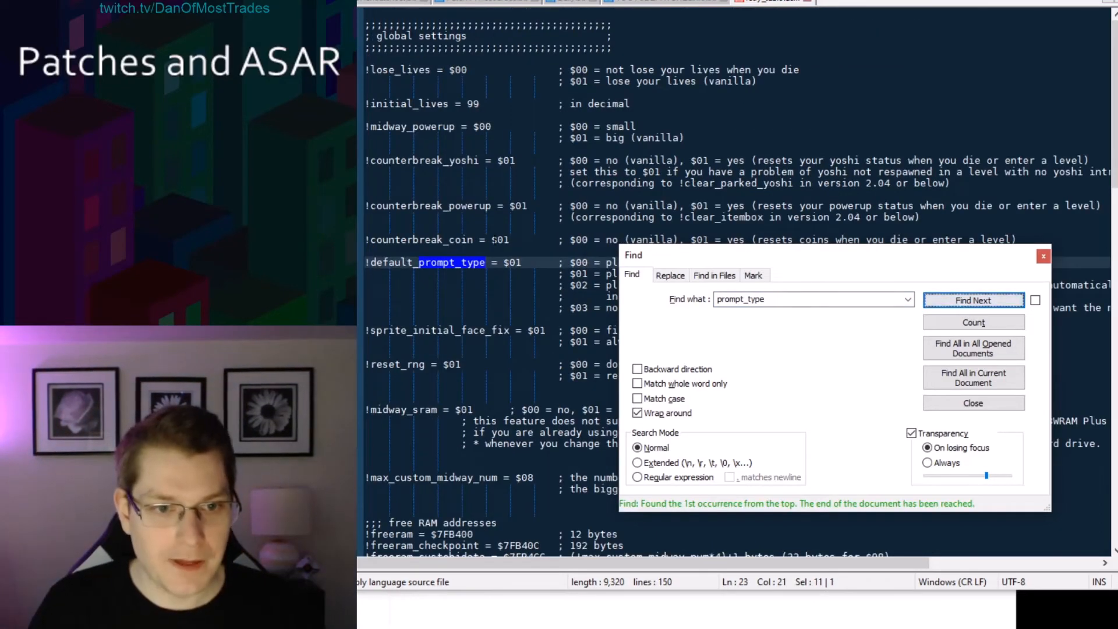
pyautogui.click(1042, 257)
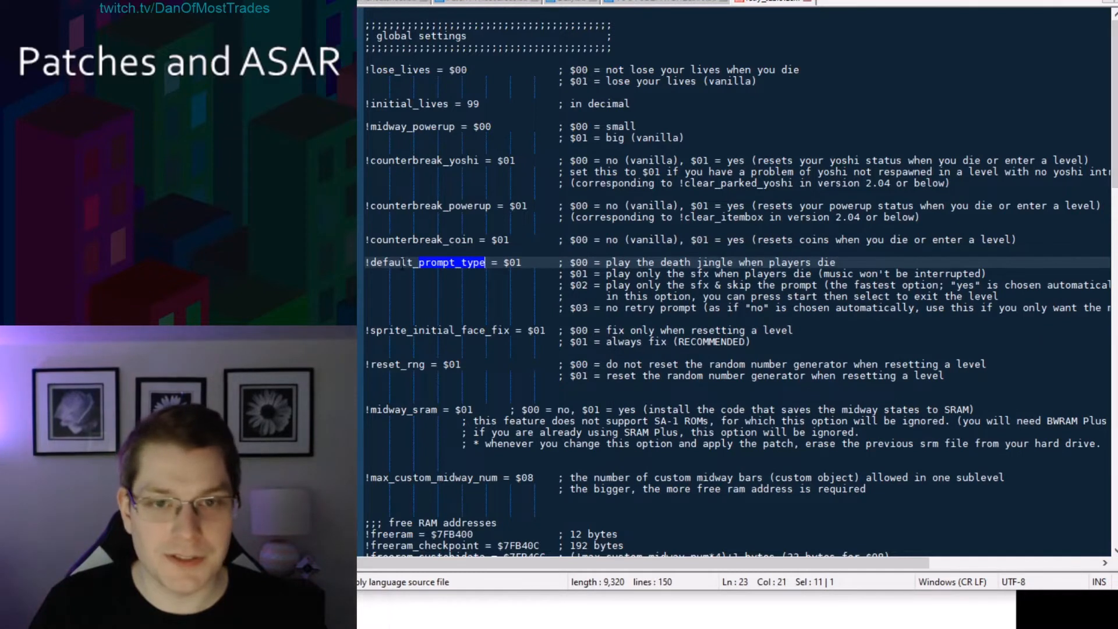
pyautogui.click(411, 263)
pyautogui.moveTo(510, 263); pyautogui.dragTo(517, 263)
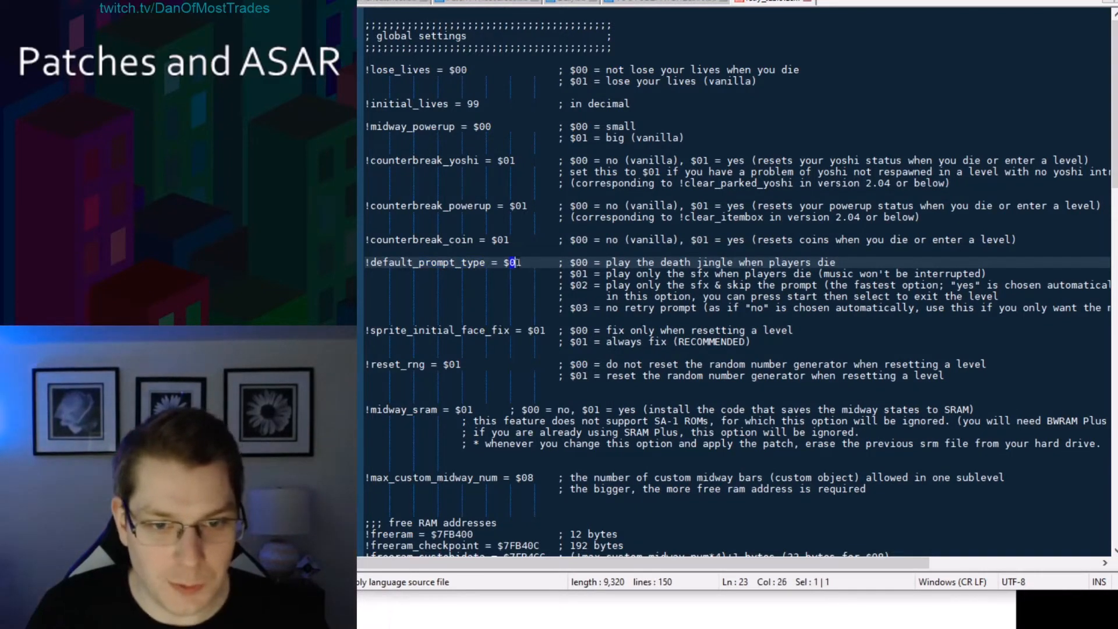
pyautogui.click(550, 263)
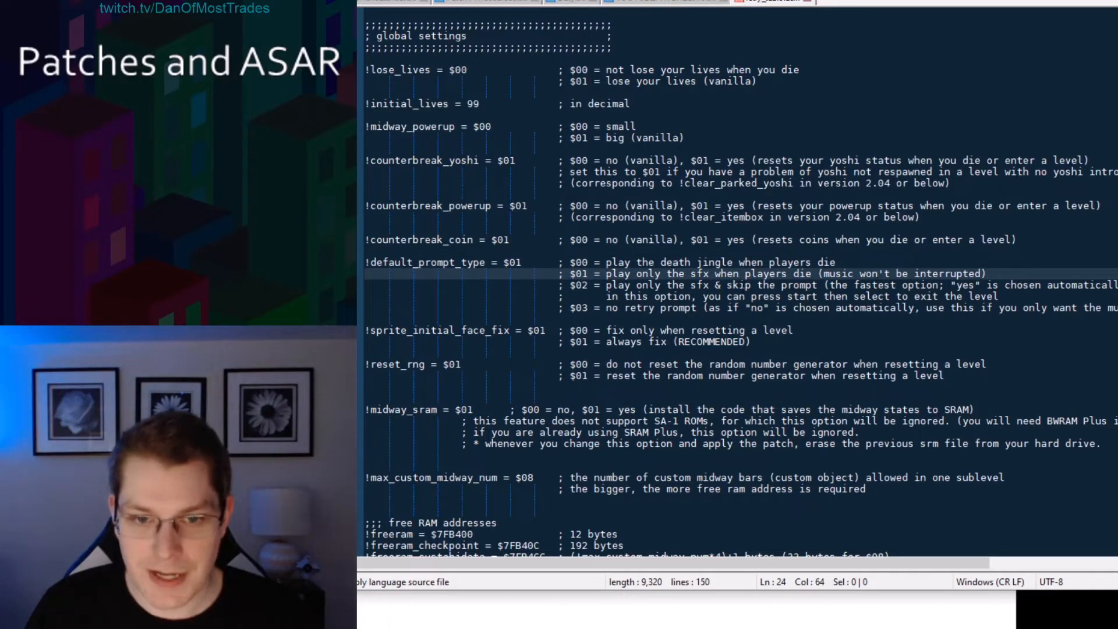
pyautogui.moveTo(570, 285); pyautogui.dragTo(576, 284)
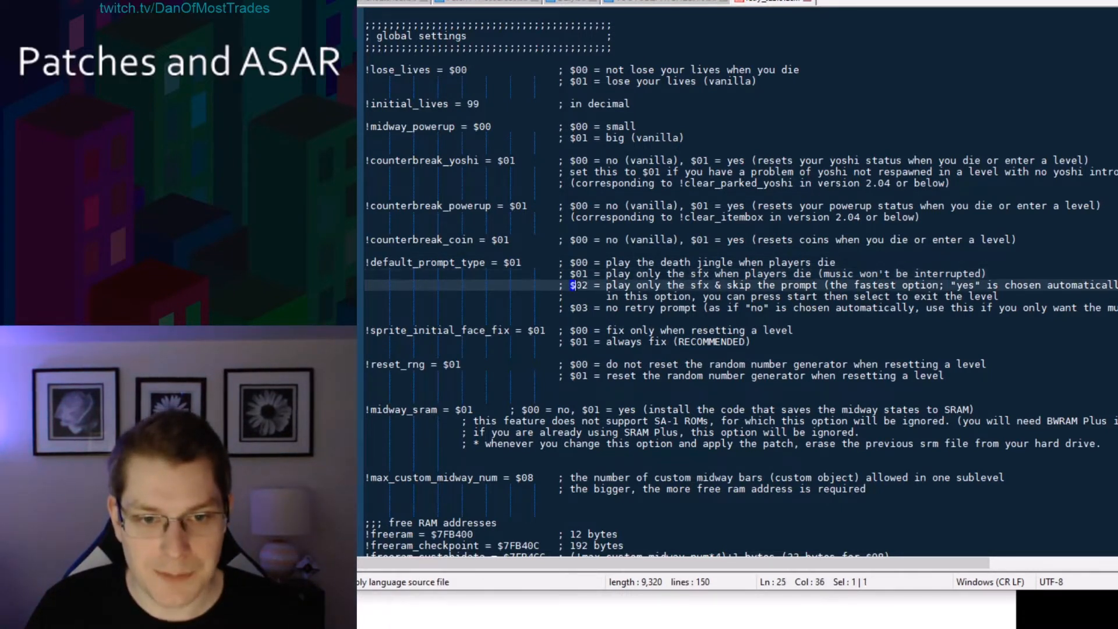
pyautogui.click(661, 284)
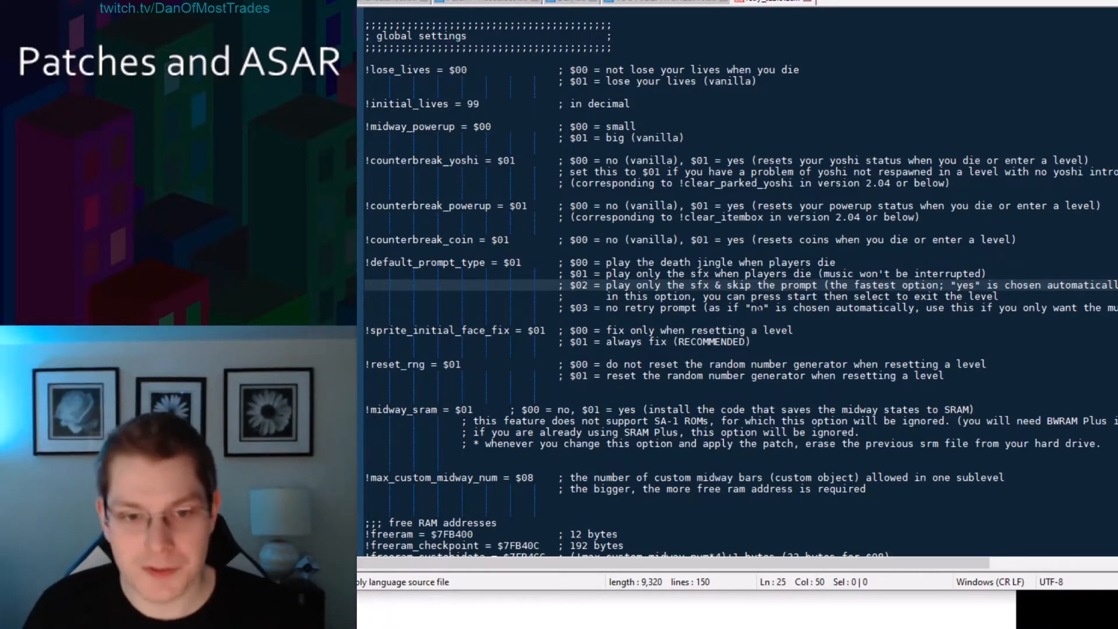
pyautogui.click(756, 308)
# Try setting !default_prompt_type to $02, then restore it to $01.
pyautogui.click(521, 263)
pyautogui.press('BackSpace')
pyautogui.write('2')
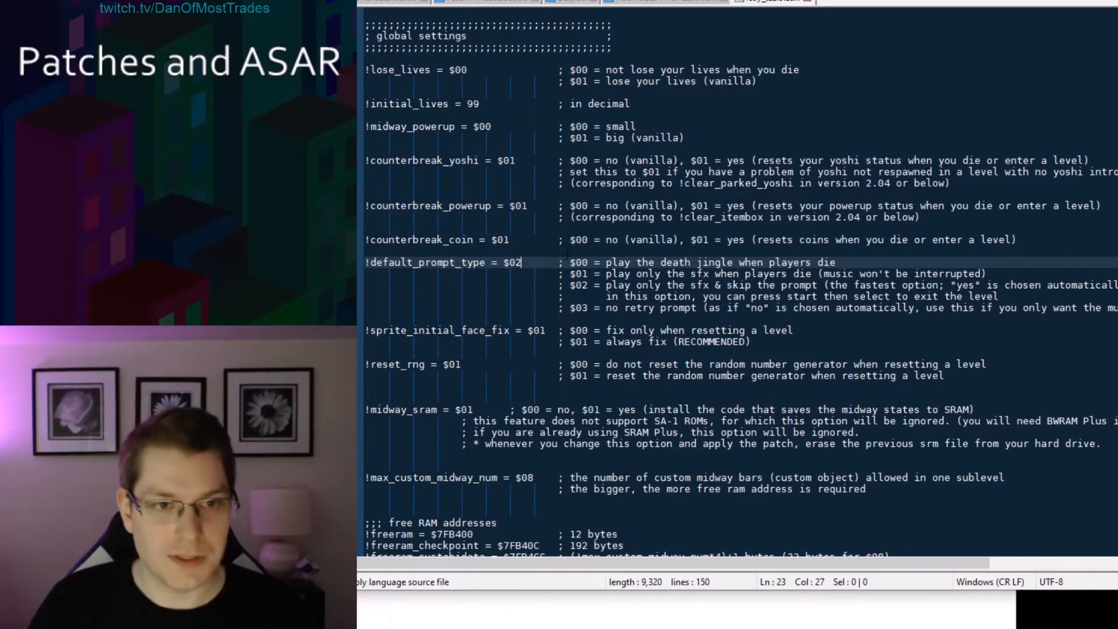
pyautogui.press('BackSpace')
pyautogui.write('1')
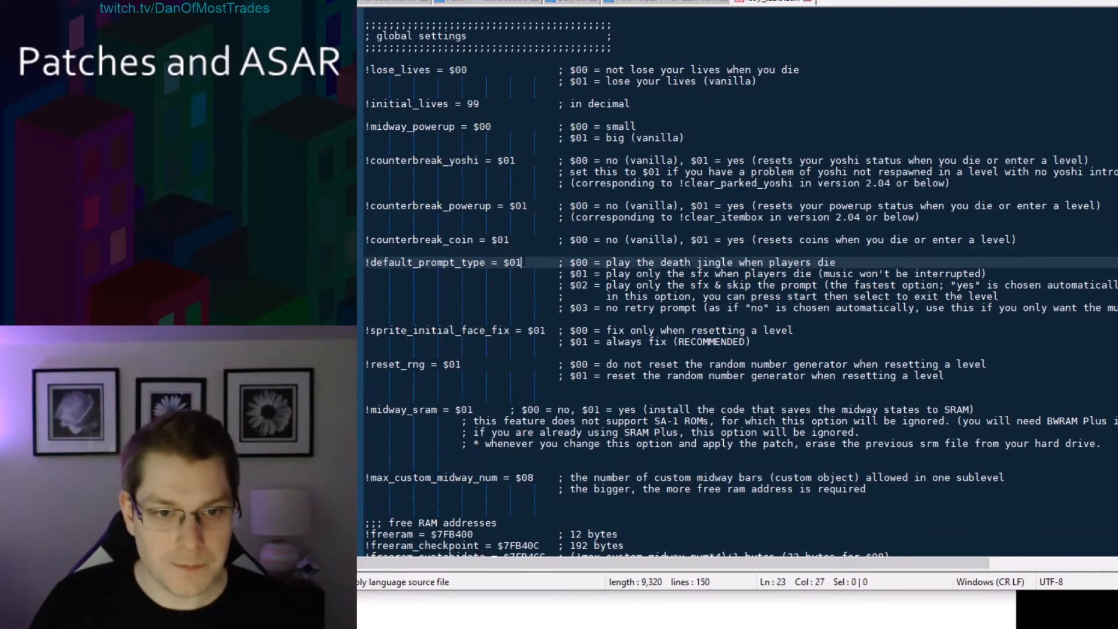
# Set the first level's entry in the .effect table to $02.
pyautogui.click(525, 239)
pyautogui.scroll(-13, 515, 267)
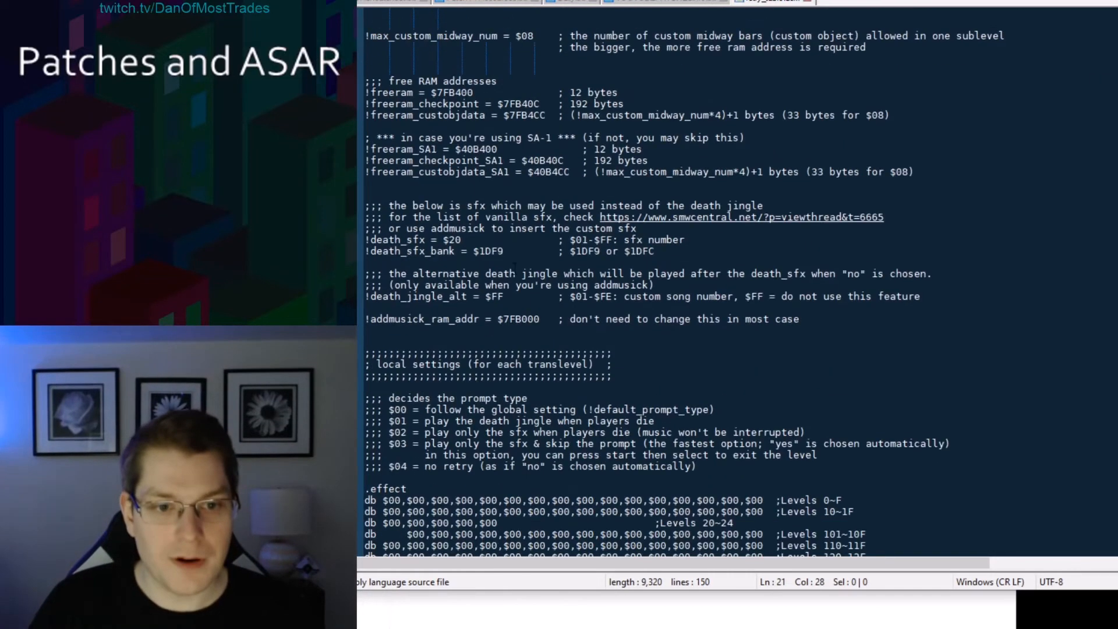
pyautogui.scroll(-8, 515, 267)
pyautogui.scroll(1, 524, 274)
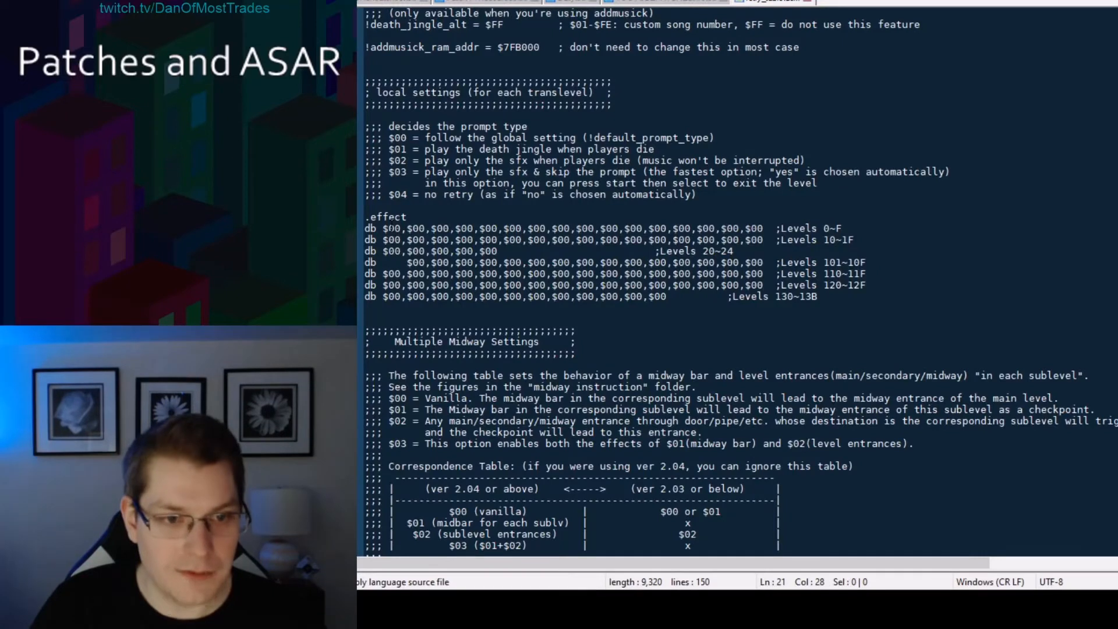
pyautogui.click(408, 227)
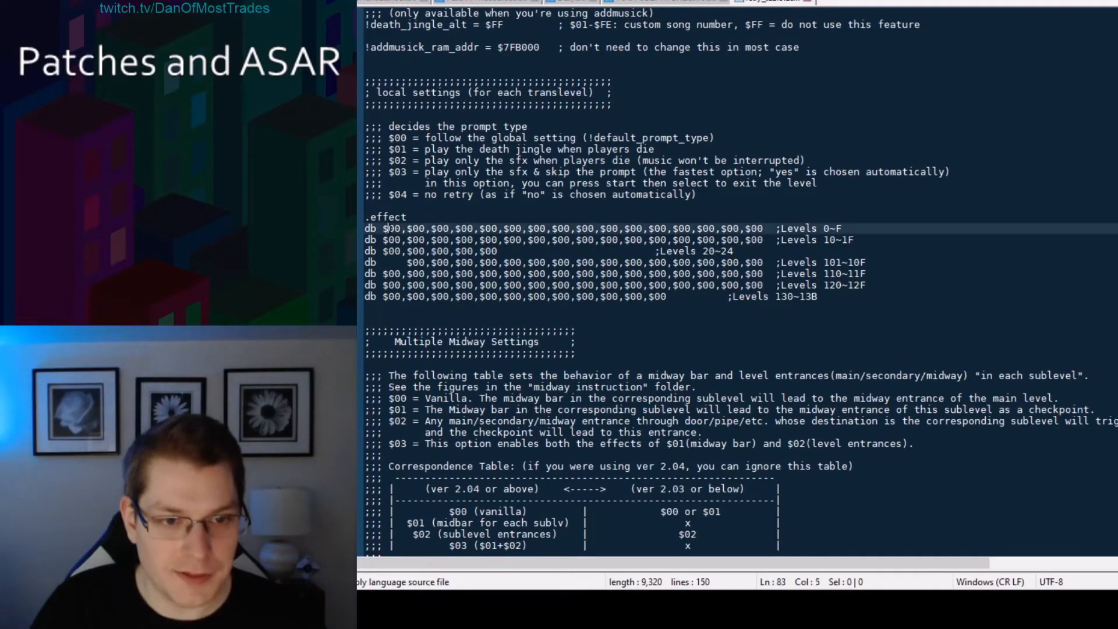
pyautogui.moveTo(414, 227); pyautogui.dragTo(425, 228)
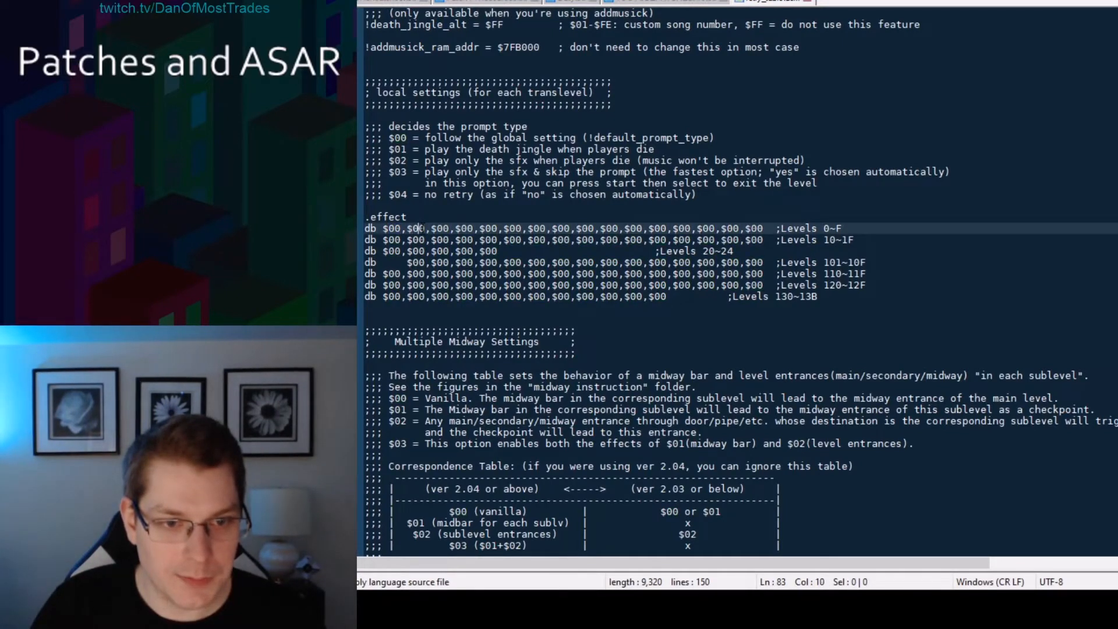
pyautogui.write('02')
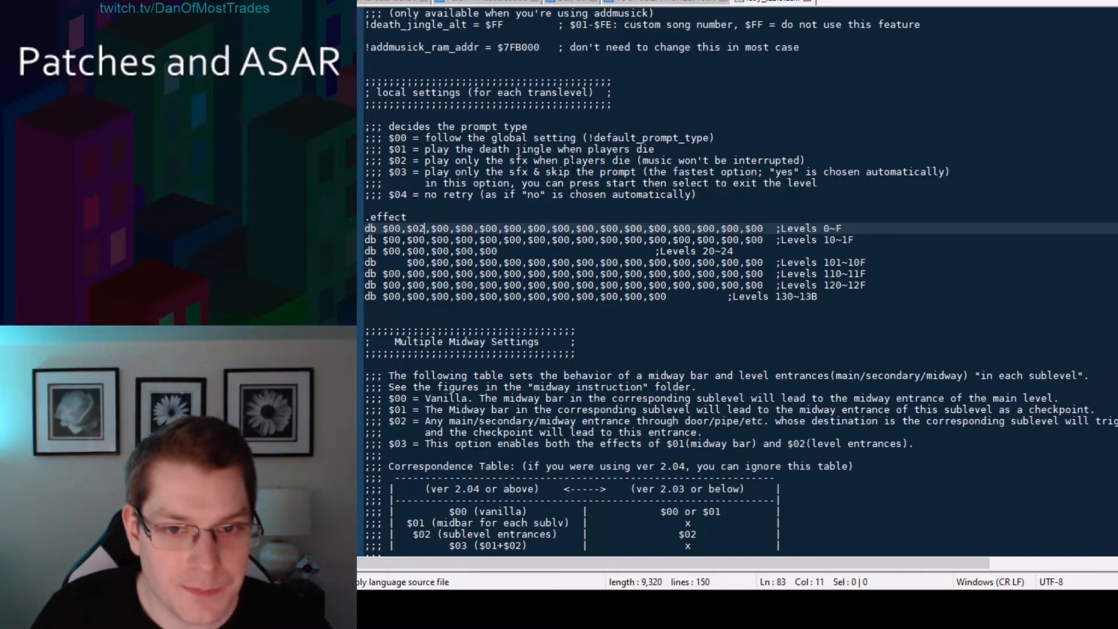
# Change level 1's entry in the .effect table to $03.
pyautogui.click(399, 172)
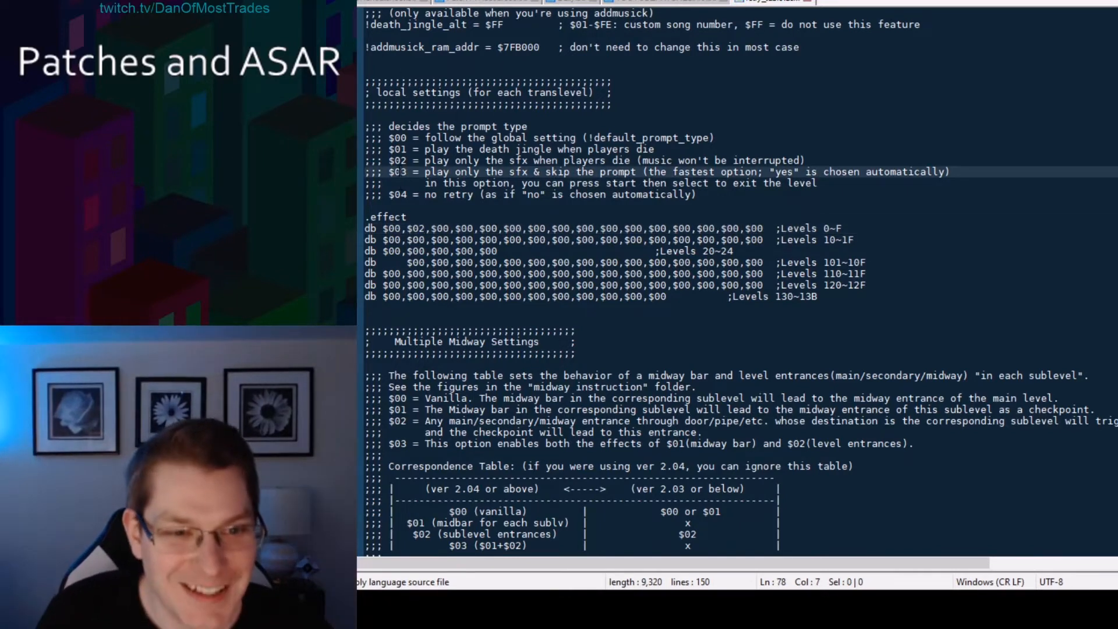
pyautogui.click(417, 228)
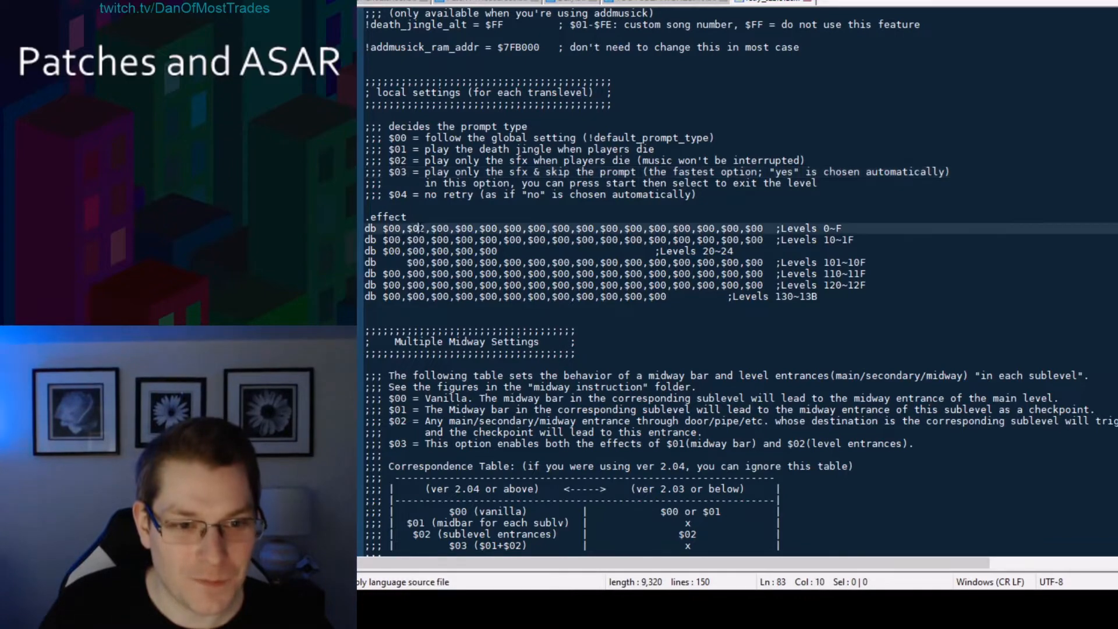
pyautogui.press('Delete')
pyautogui.write('3')
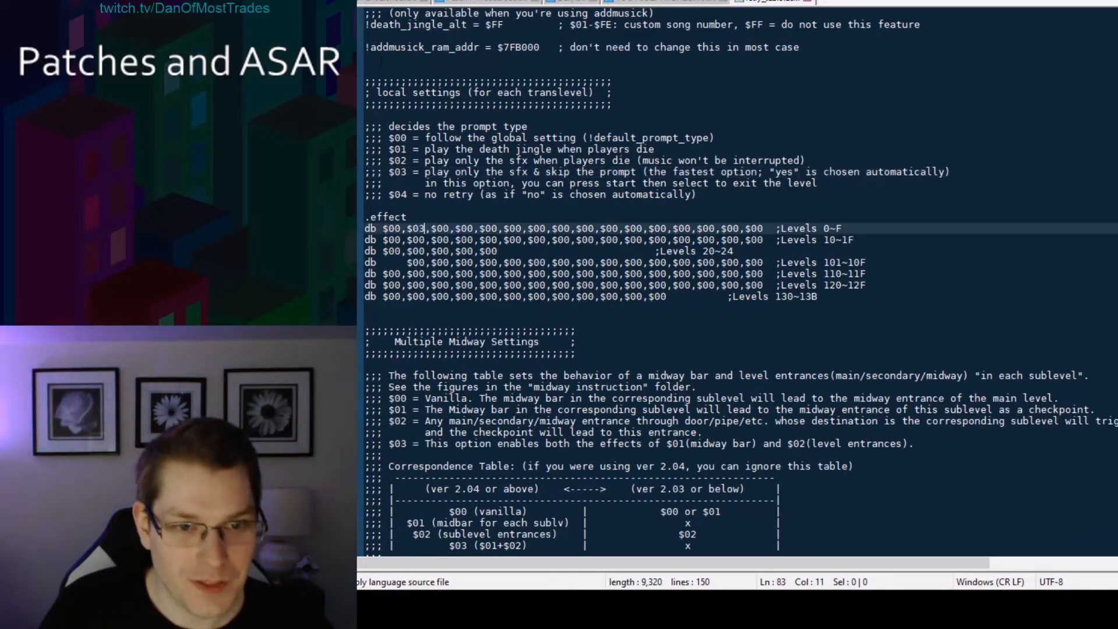
pyautogui.click(706, 183)
pyautogui.scroll(18, 707, 182)
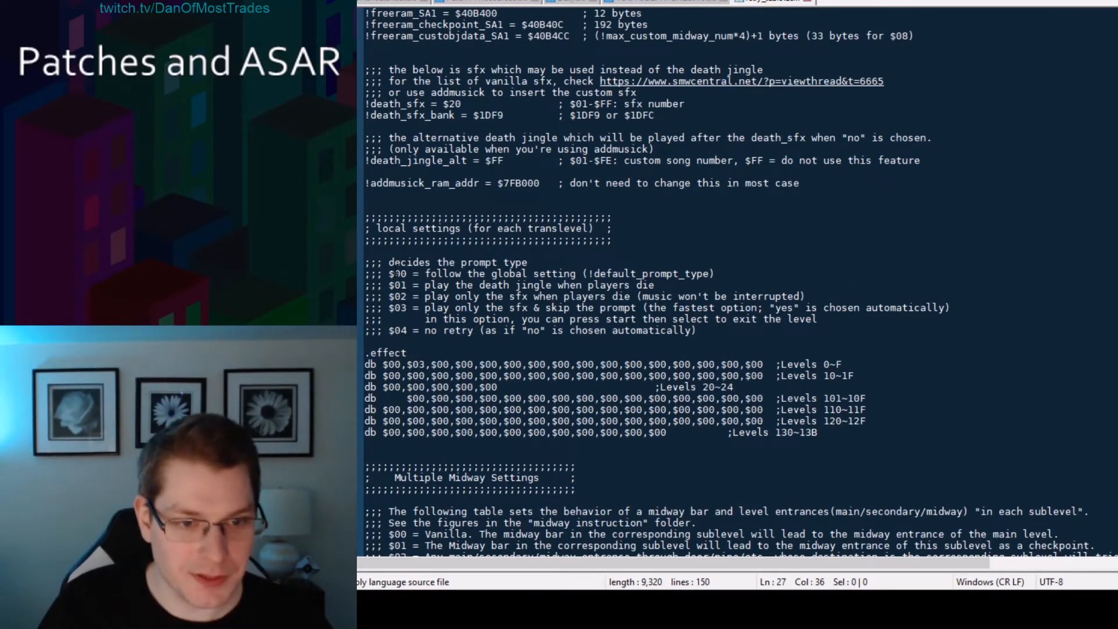
# Compare the local $00 prompt option with the global !default_prompt_type setting and its options.
pyautogui.moveTo(389, 274); pyautogui.dragTo(653, 274)
pyautogui.click(637, 274)
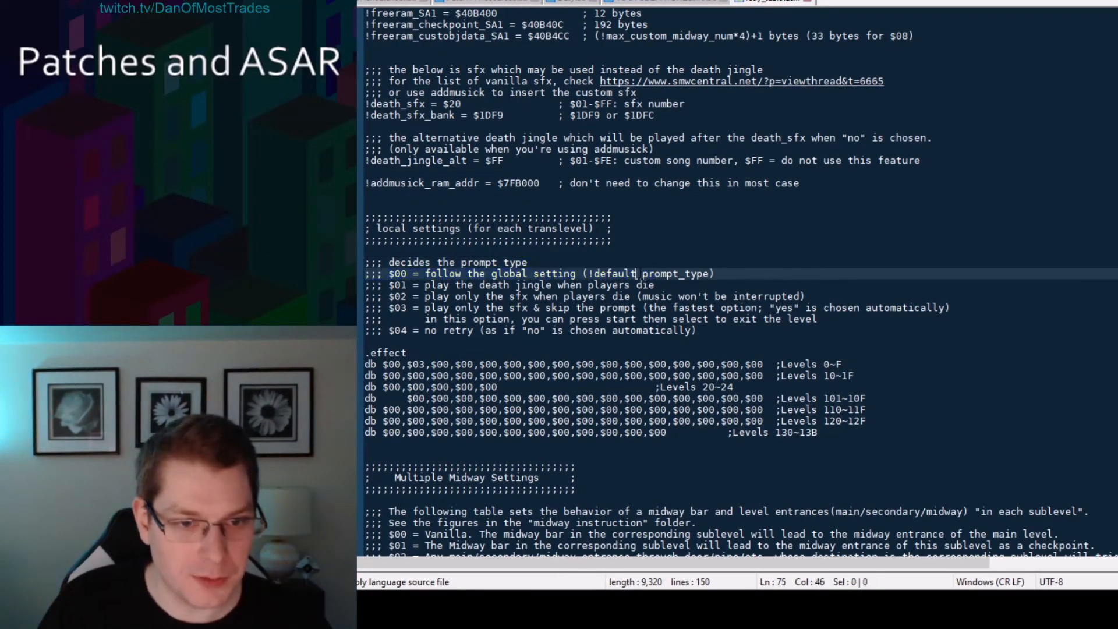
pyautogui.scroll(15, 637, 274)
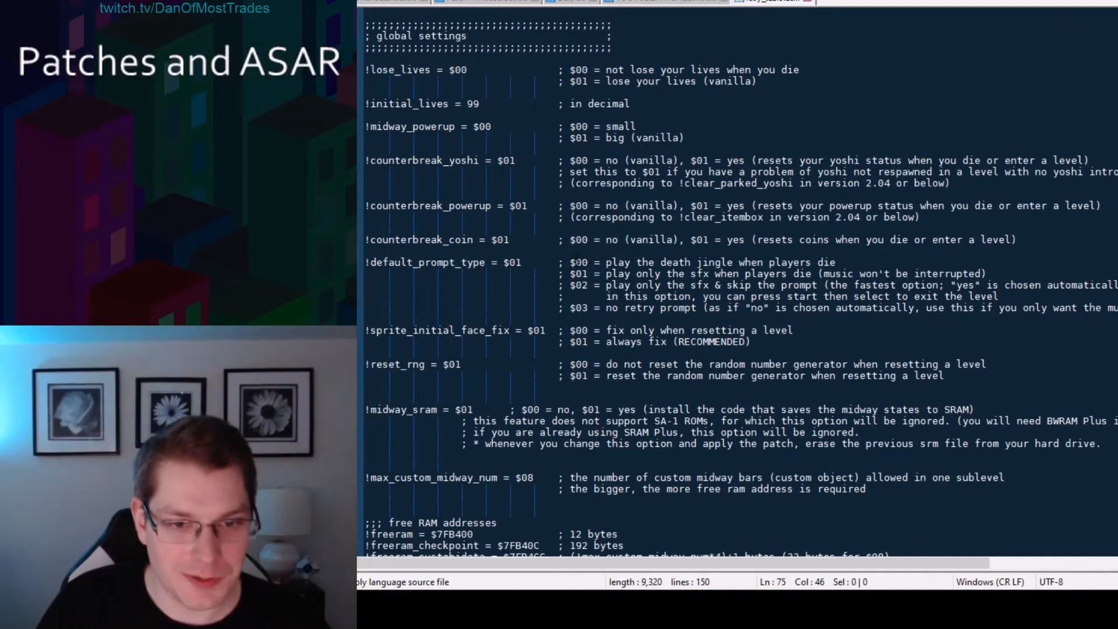
pyautogui.click(477, 353)
pyautogui.scroll(-20, 477, 352)
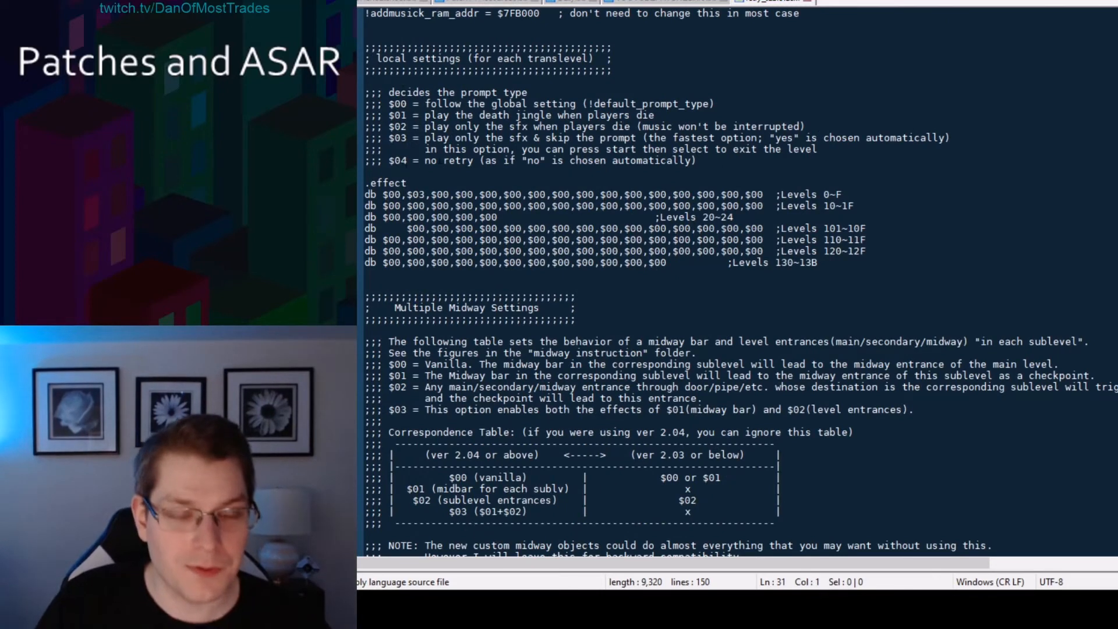
pyautogui.click(450, 161)
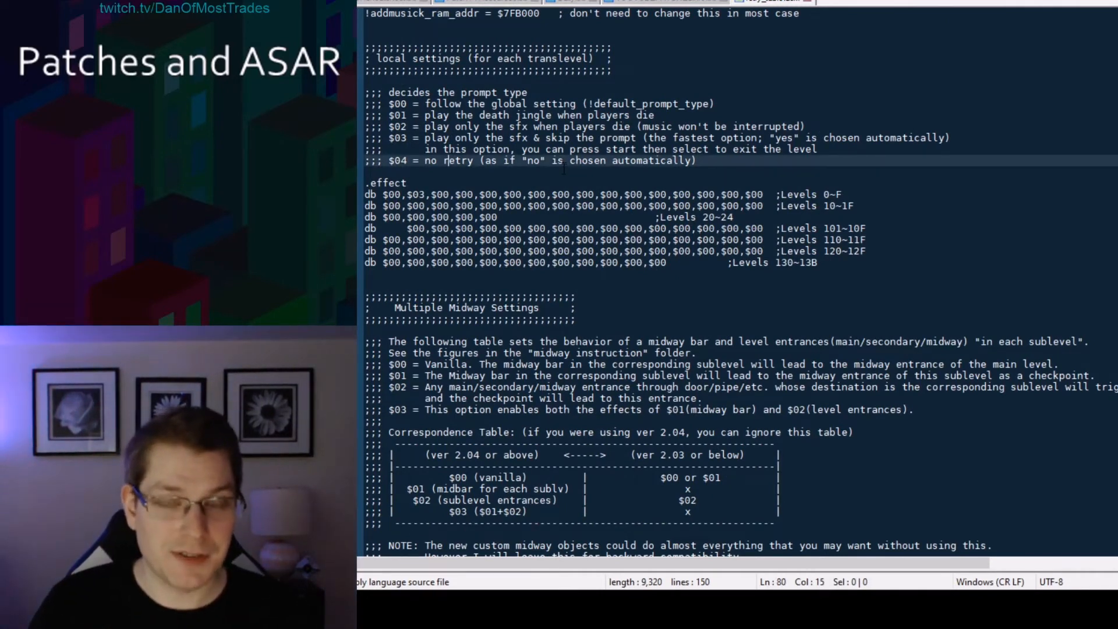
pyautogui.scroll(20, 562, 170)
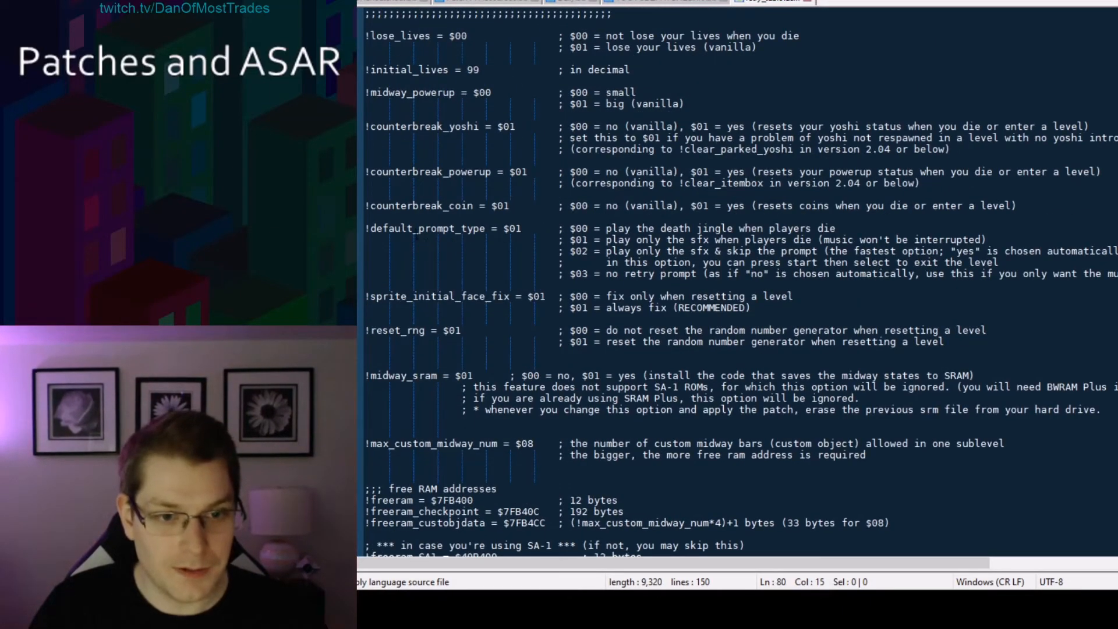
# Set !default_prompt_type to $02 in the global settings.
pyautogui.moveTo(515, 229); pyautogui.dragTo(520, 228)
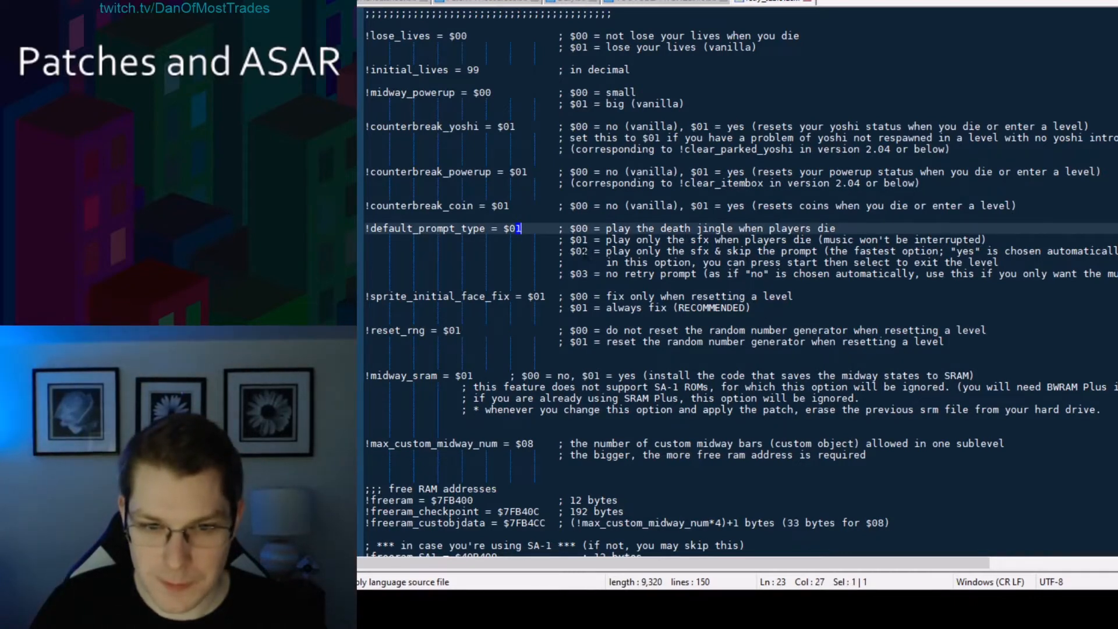
pyautogui.write('2')
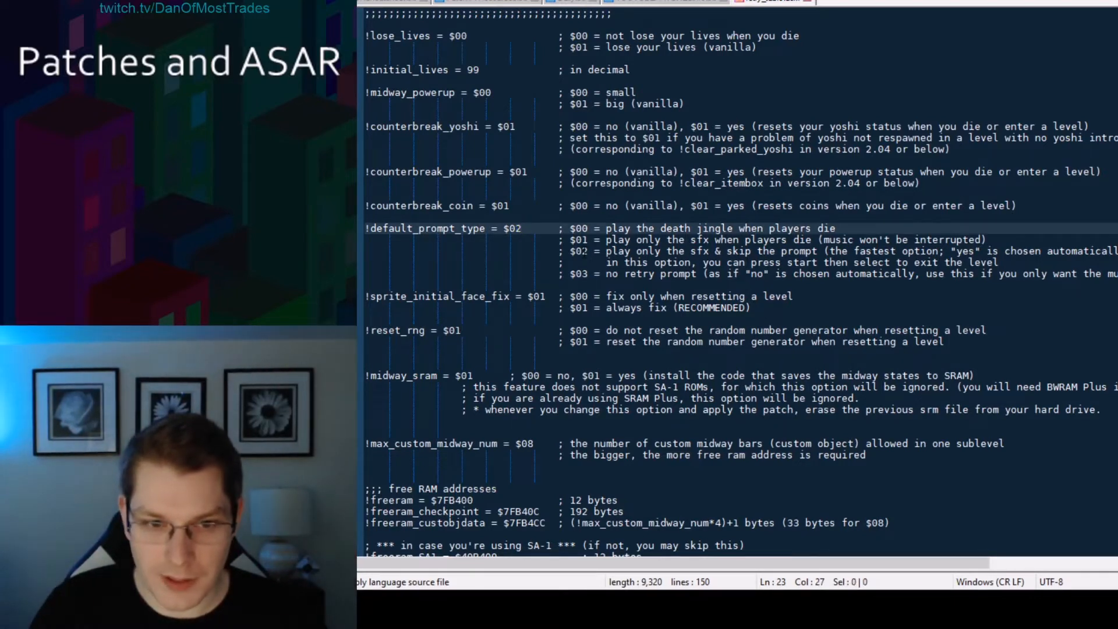
pyautogui.click(515, 262)
# Set level 2's entry in the .effect table to $03 as well.
pyautogui.scroll(-18, 515, 261)
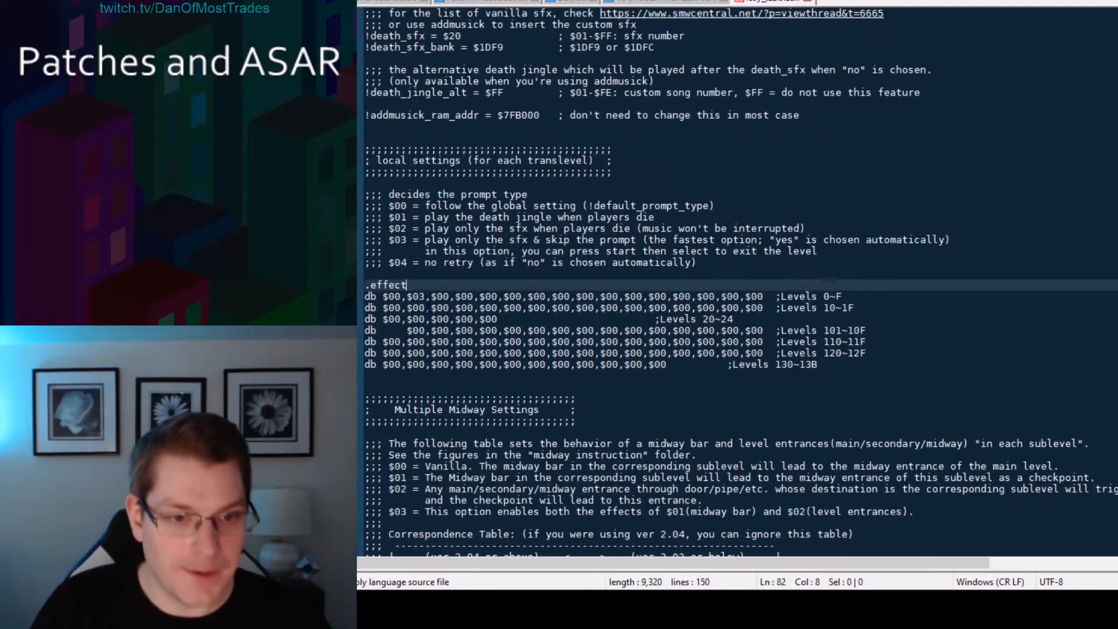
pyautogui.click(420, 296)
pyautogui.write('3')
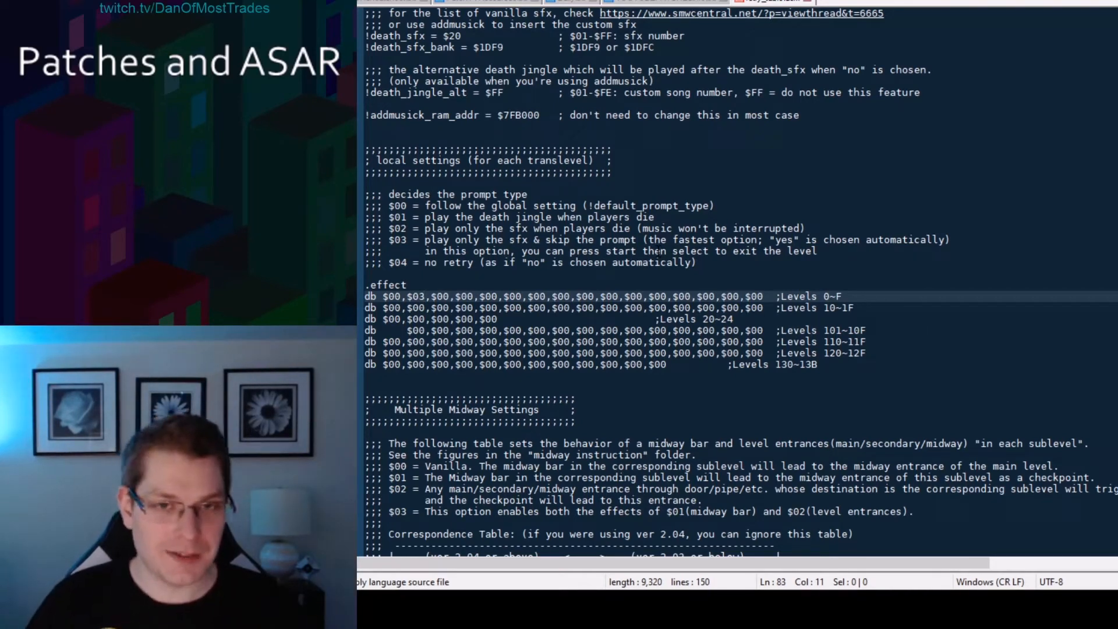
pyautogui.press('Right')
pyautogui.press('Right')
pyautogui.press('Right')
pyautogui.press('Right')
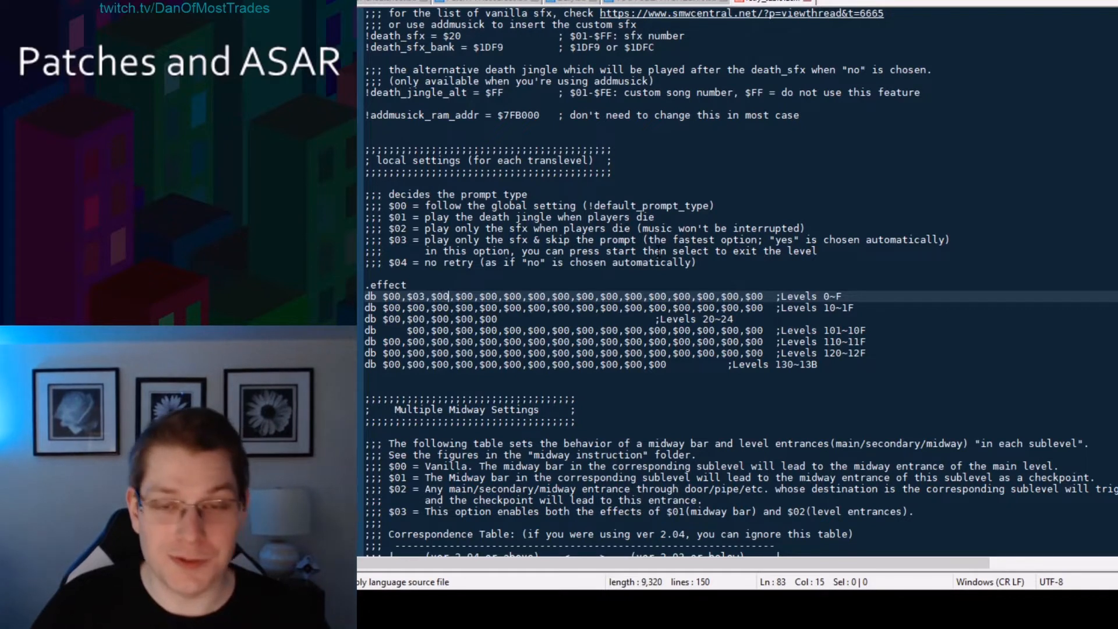
pyautogui.press('BackSpace')
pyautogui.write('3')
pyautogui.press('Right')
pyautogui.press('Right')
pyautogui.press('Right')
pyautogui.press('Right')
pyautogui.press('BackSpace')
pyautogui.write('3')
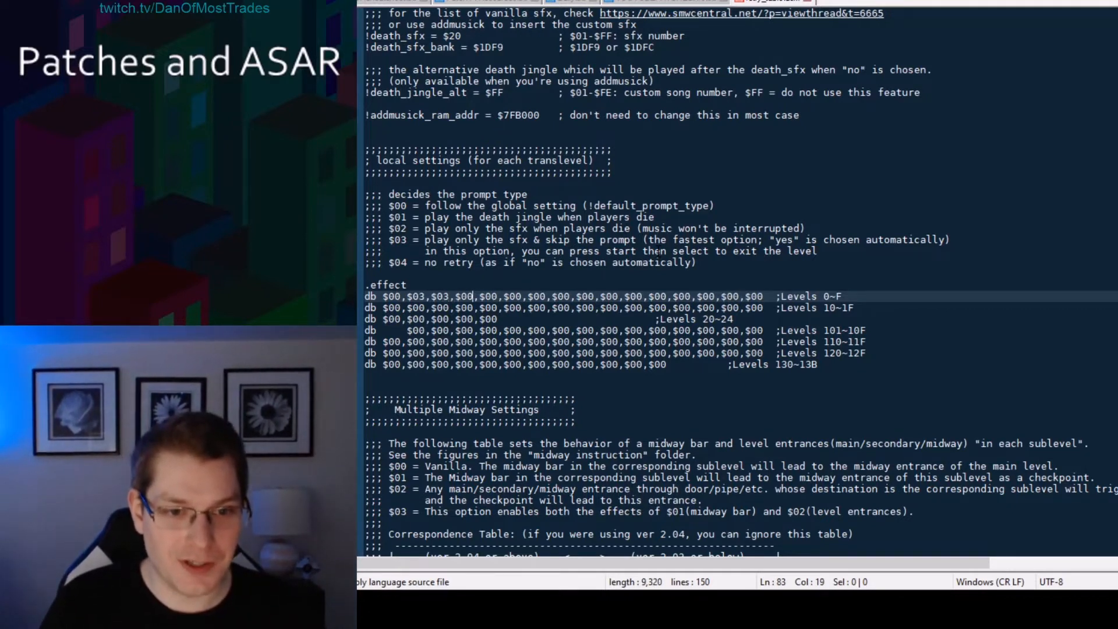
# Reset the level 1 and level 2 .effect entries back to $00.
pyautogui.press('Left')
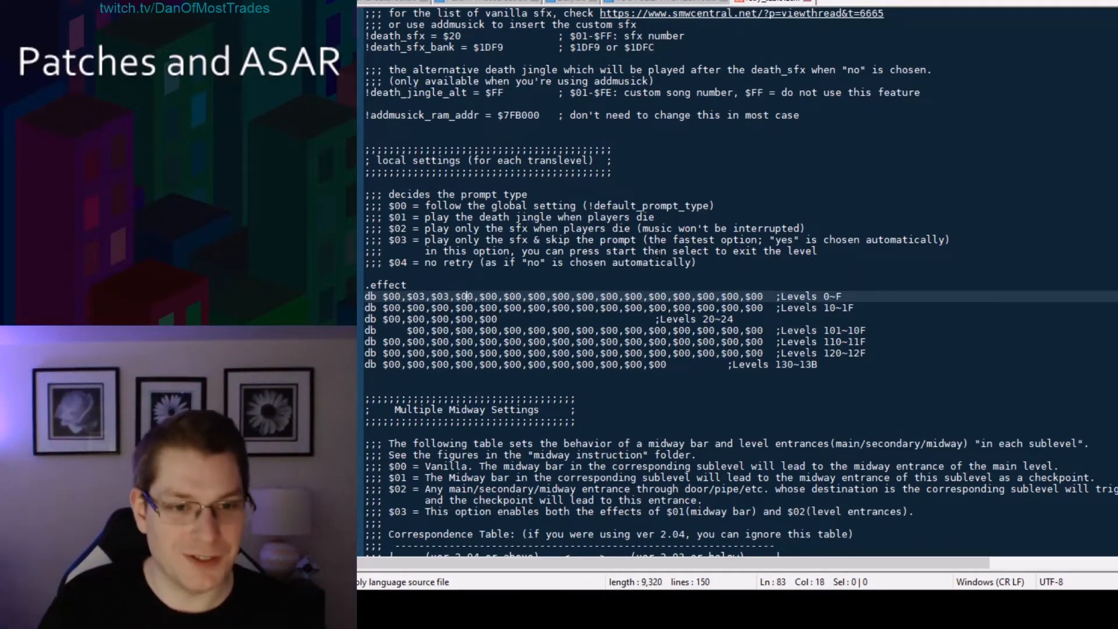
pyautogui.press('Left')
pyautogui.press('Left')
pyautogui.press('Left')
pyautogui.press('Left')
pyautogui.press('BackSpace')
pyautogui.write('0')
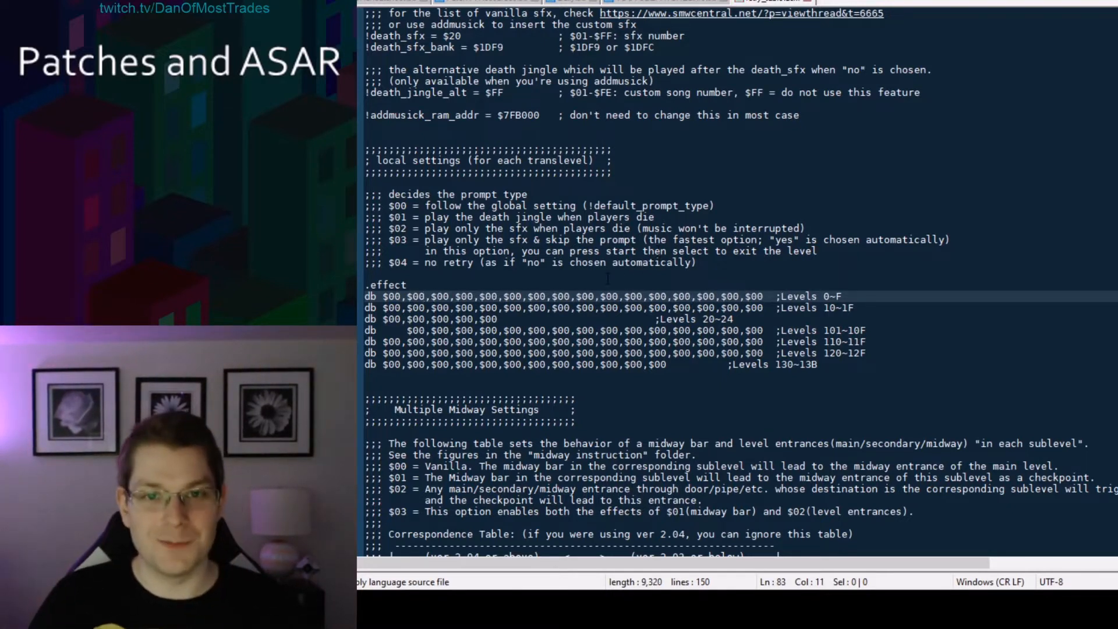
# Review the local $00 option and the $02 description of !default_prompt_type.
pyautogui.press('Up')
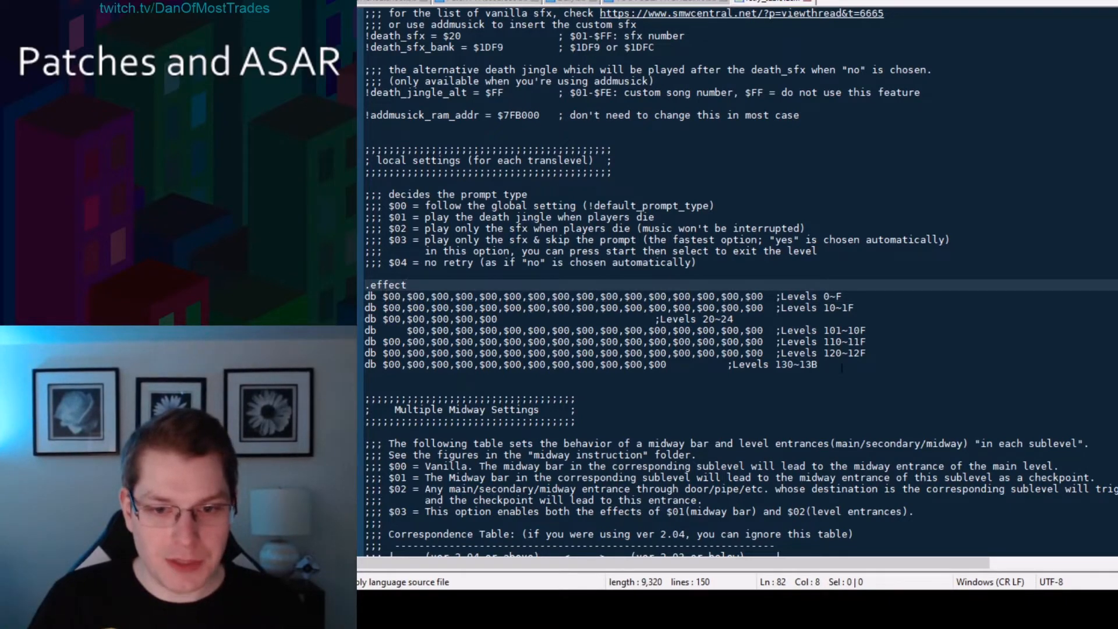
pyautogui.doubleClick(394, 206)
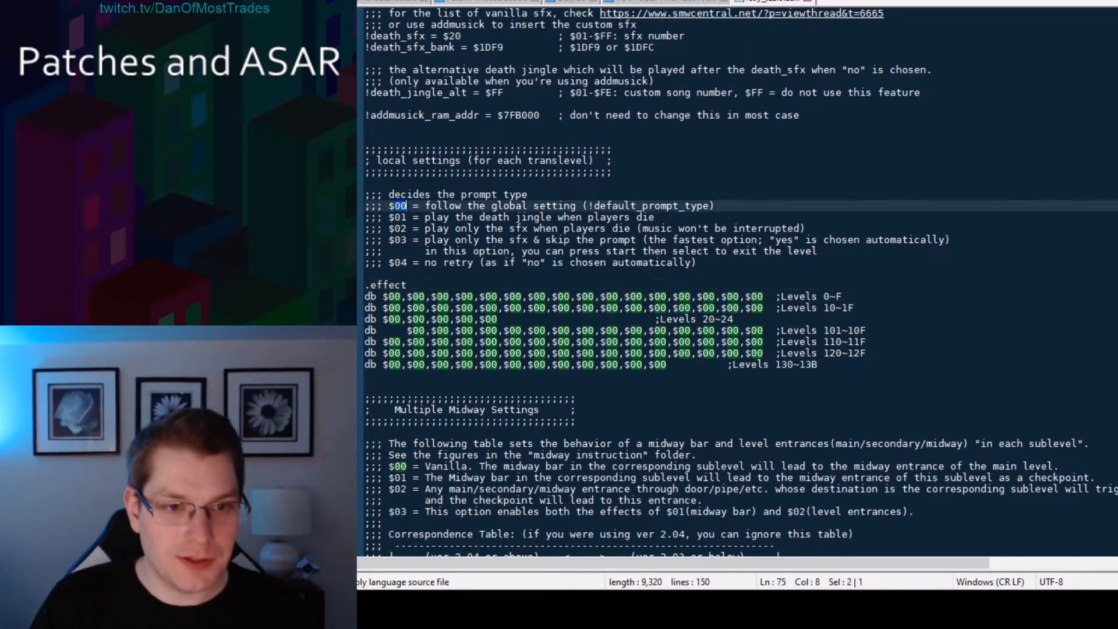
pyautogui.click(443, 206)
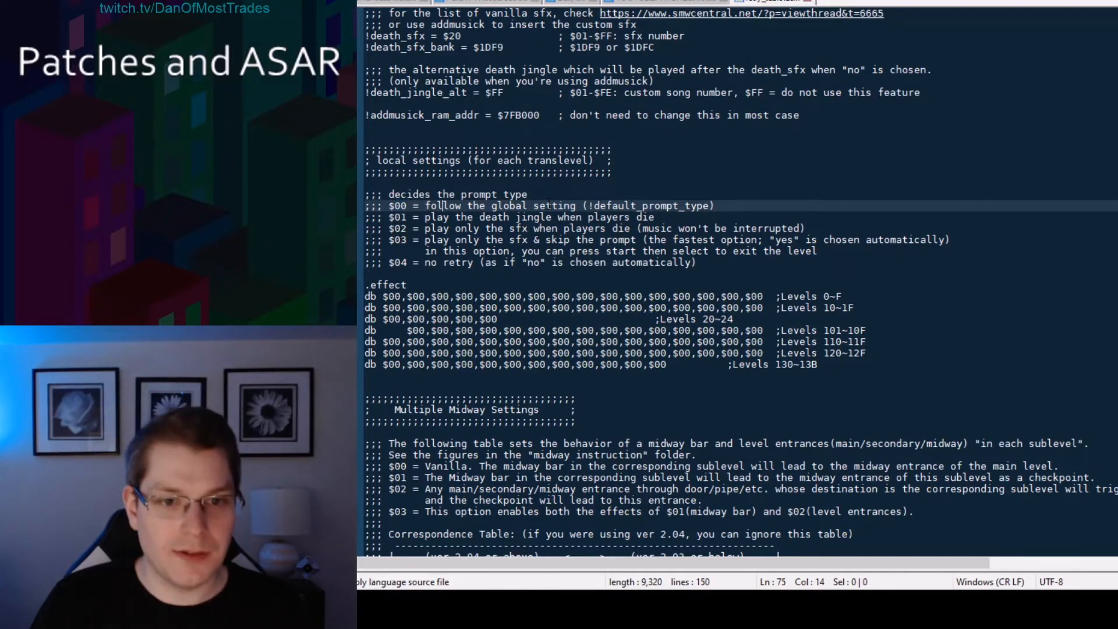
pyautogui.click(562, 206)
pyautogui.scroll(18, 547, 280)
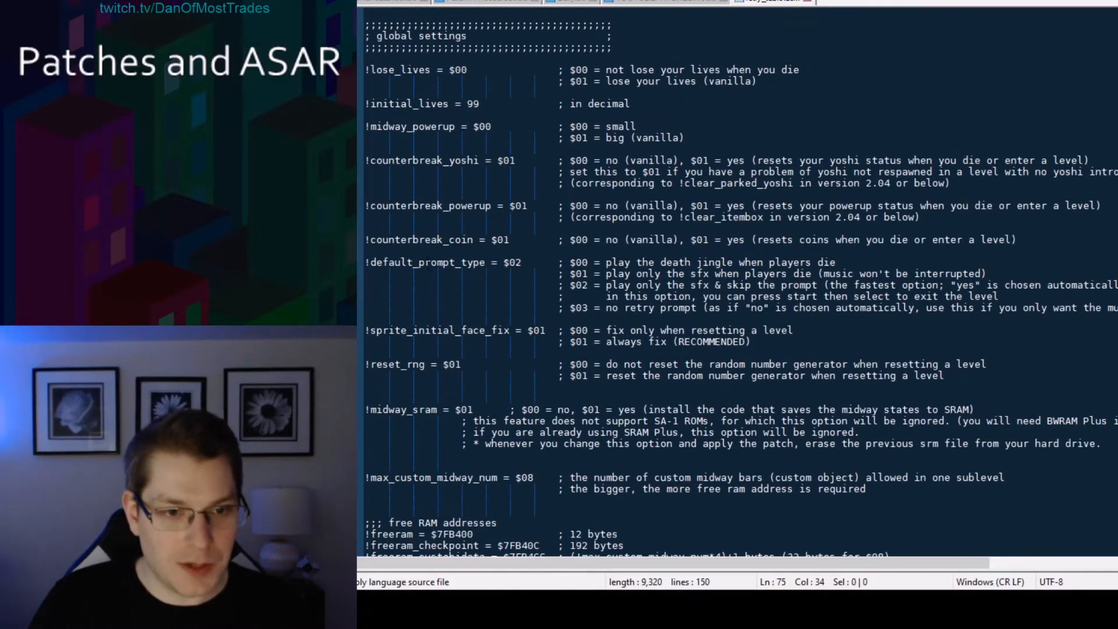
pyautogui.moveTo(366, 263); pyautogui.dragTo(506, 263)
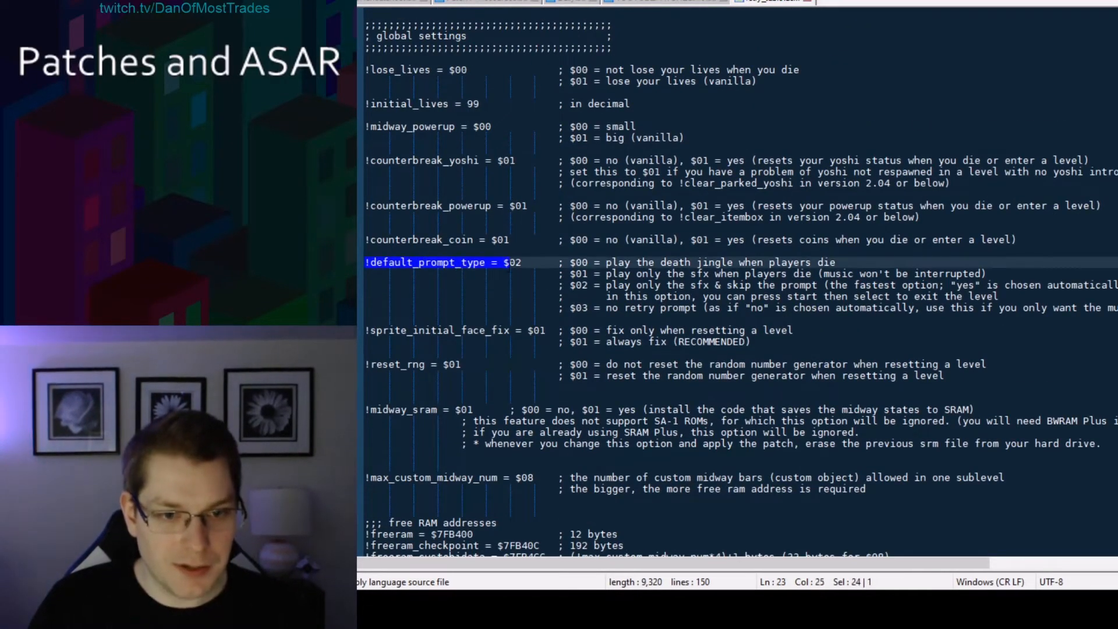
pyautogui.click(508, 262)
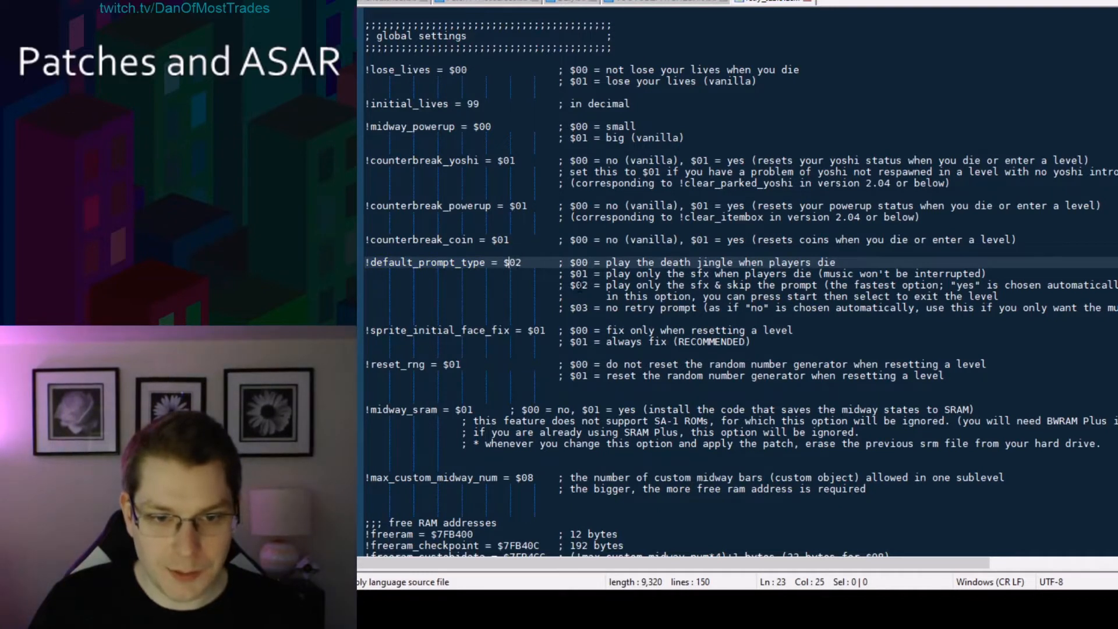
pyautogui.moveTo(559, 285); pyautogui.dragTo(1000, 297)
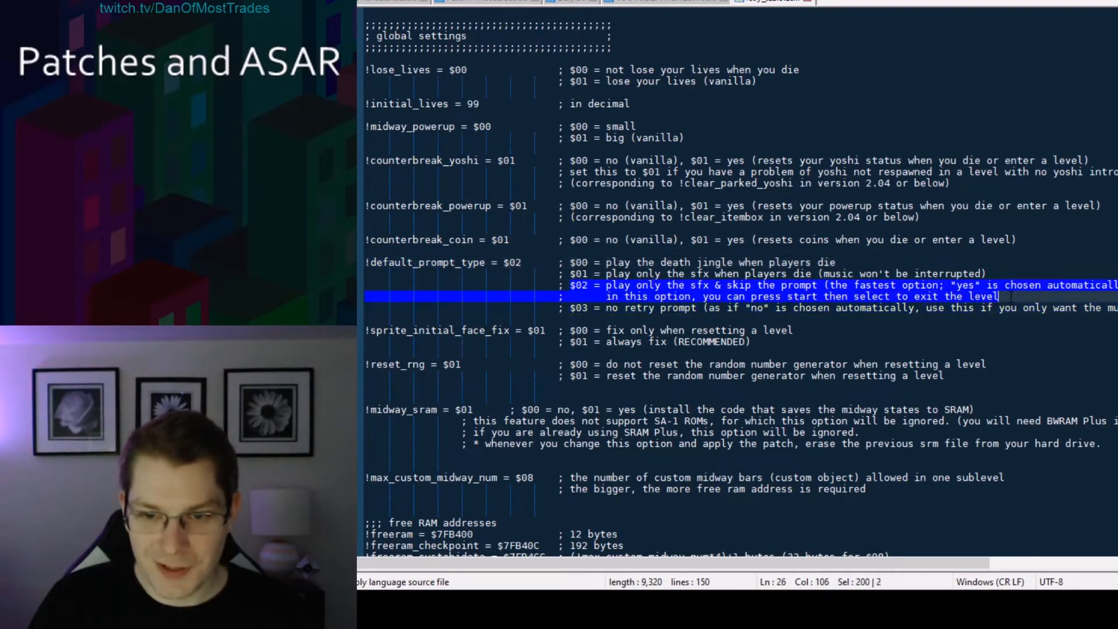
pyautogui.click(1012, 296)
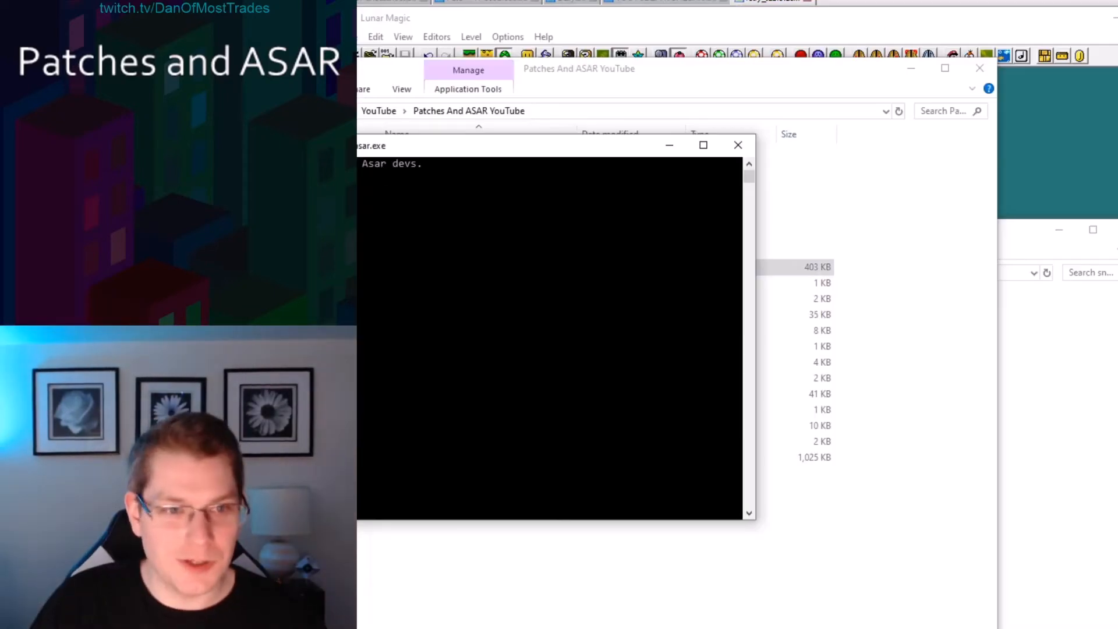
# Run Asar to apply retry.asm to Tutorial.smc and close the console.
pyautogui.moveTo(337, 149); pyautogui.dragTo(687, 196)
pyautogui.write('retry.asm')
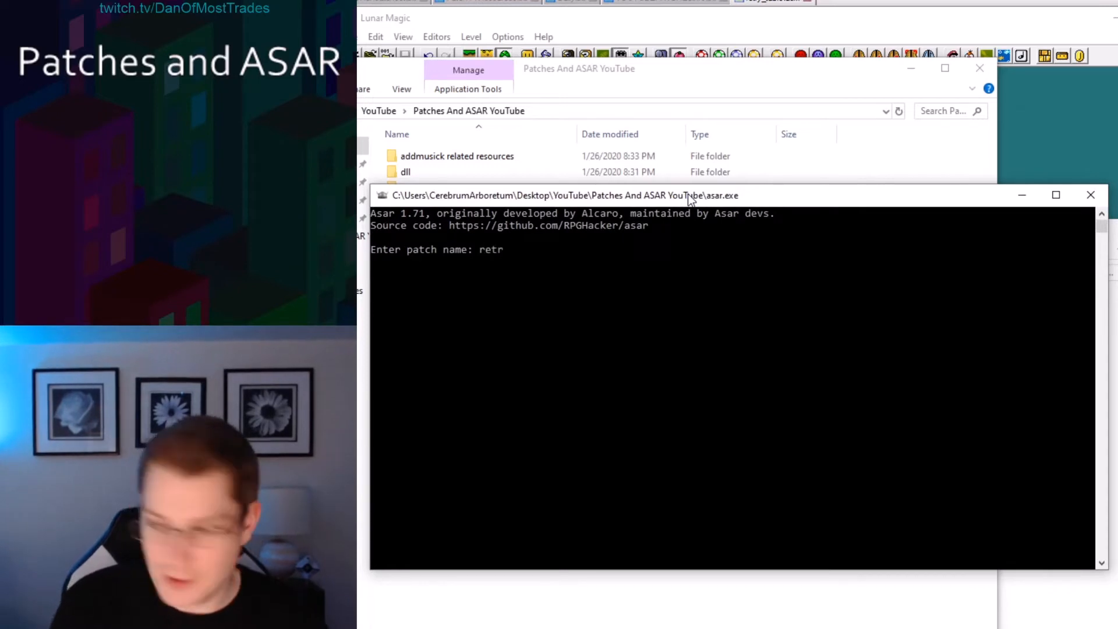
pyautogui.press('Return')
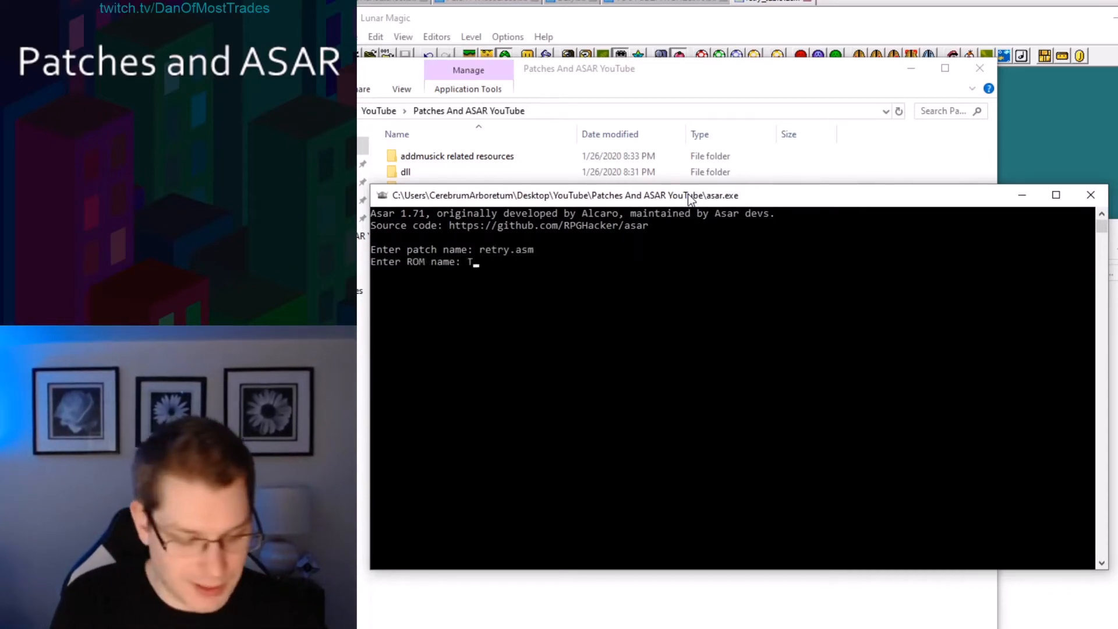
pyautogui.write('Tutorial.s')
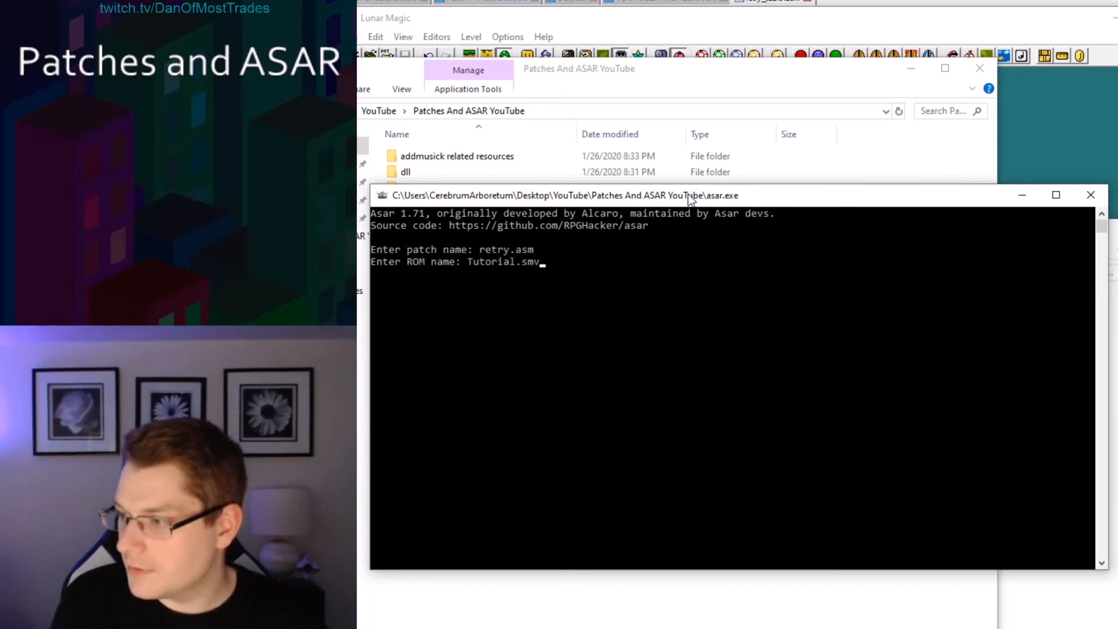
pyautogui.write('mc')
pyautogui.press('Return')
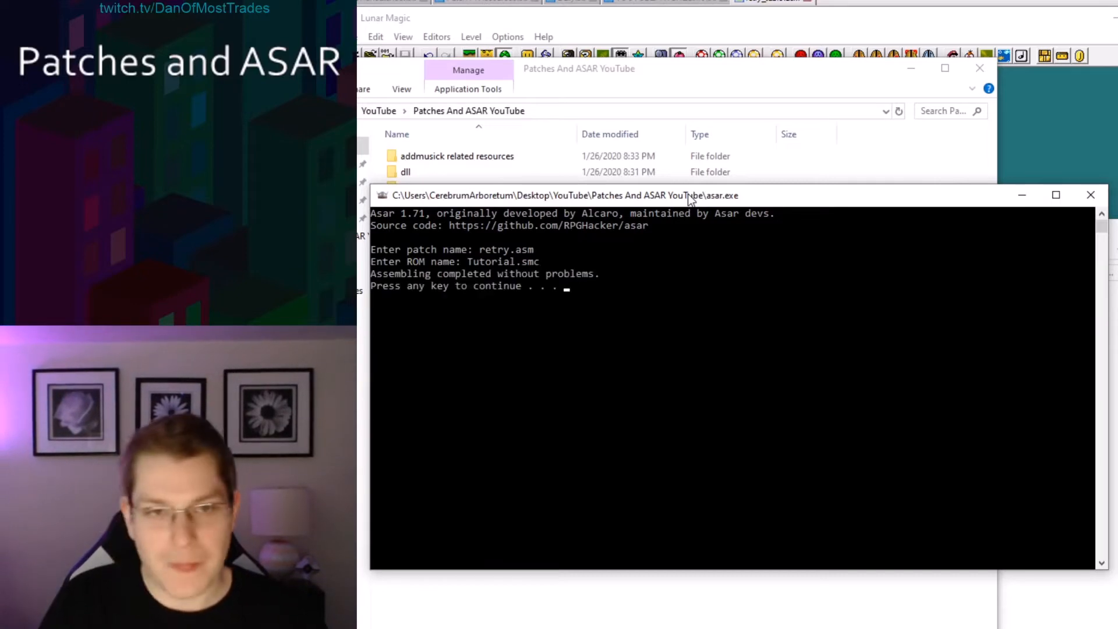
pyautogui.press('Return')
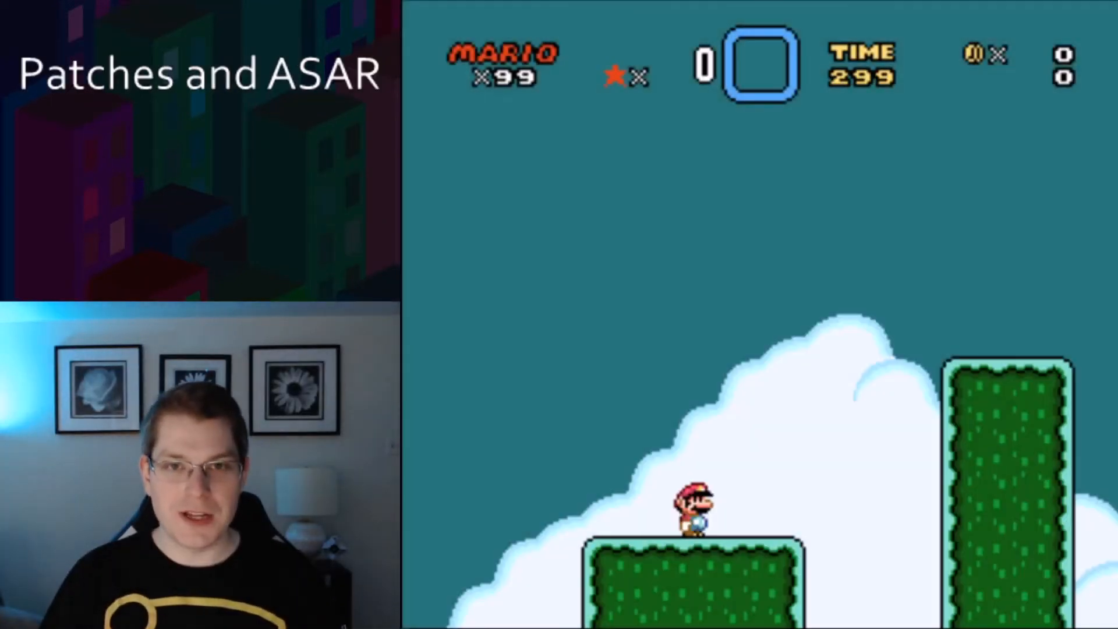
# Test the patched ROM in the emulator by playing the level.
pyautogui.press('Right')
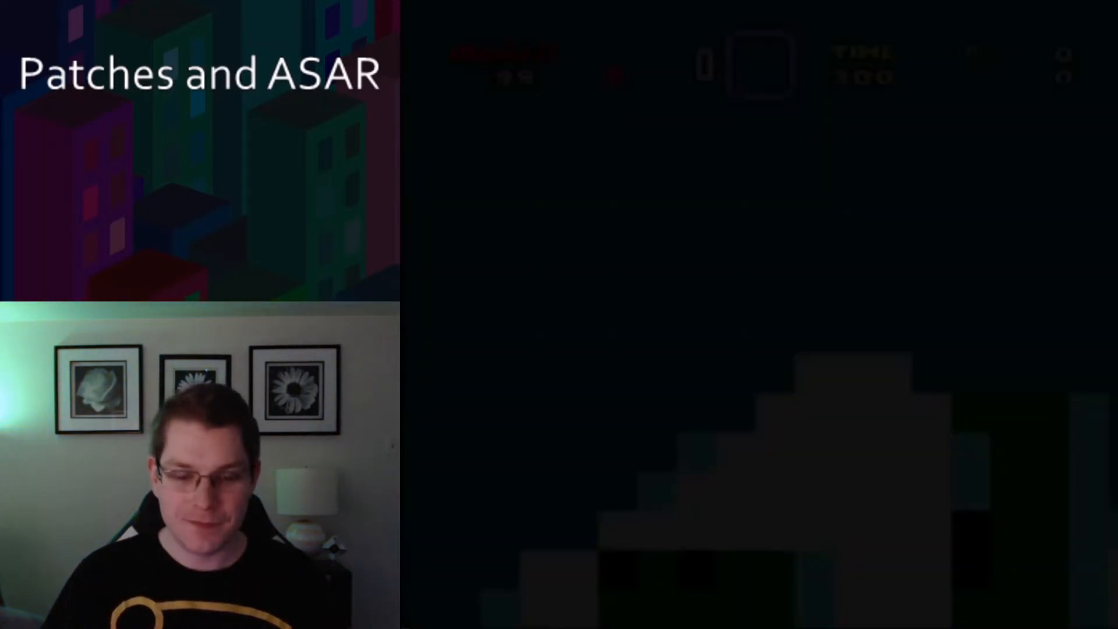
pyautogui.press('Right')
pyautogui.press('z')
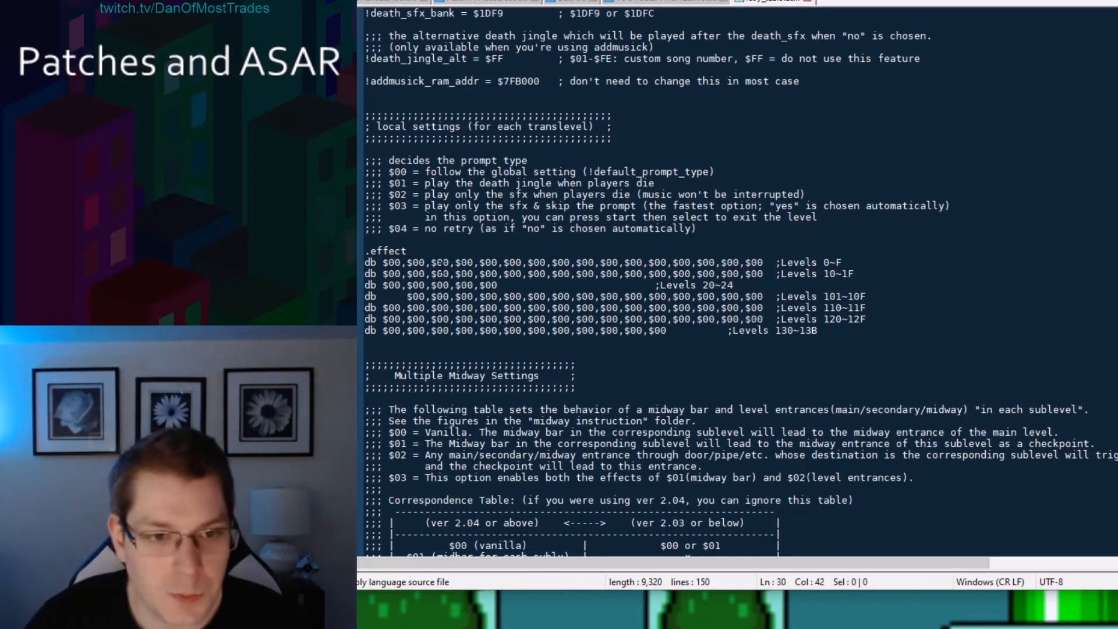
# Set level 0's entry in the .effect table to $01.
pyautogui.click(443, 274)
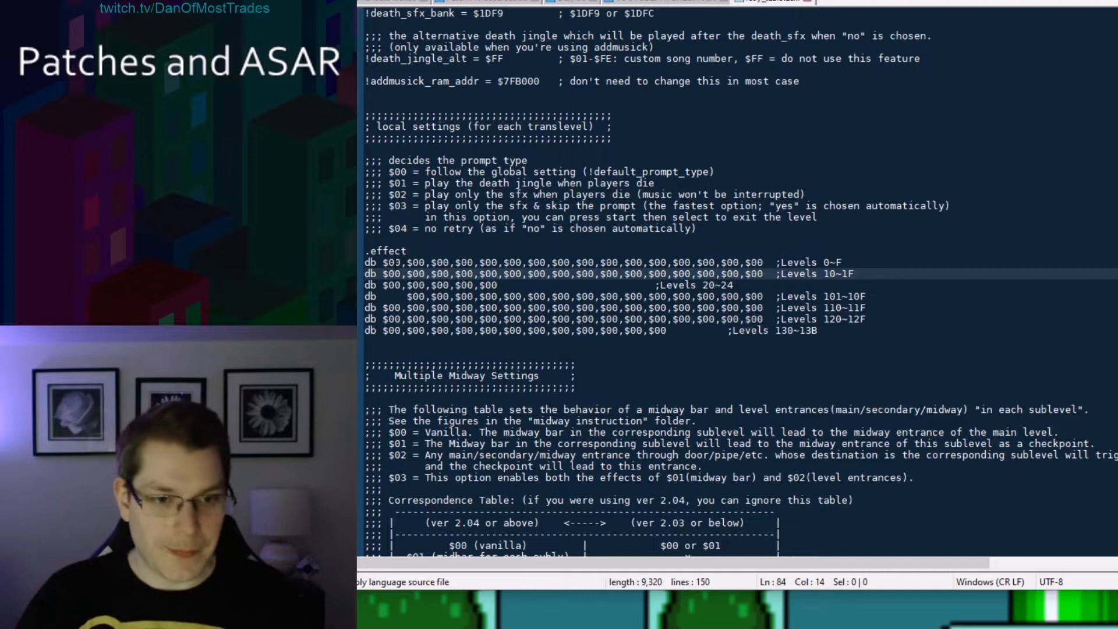
pyautogui.click(399, 263)
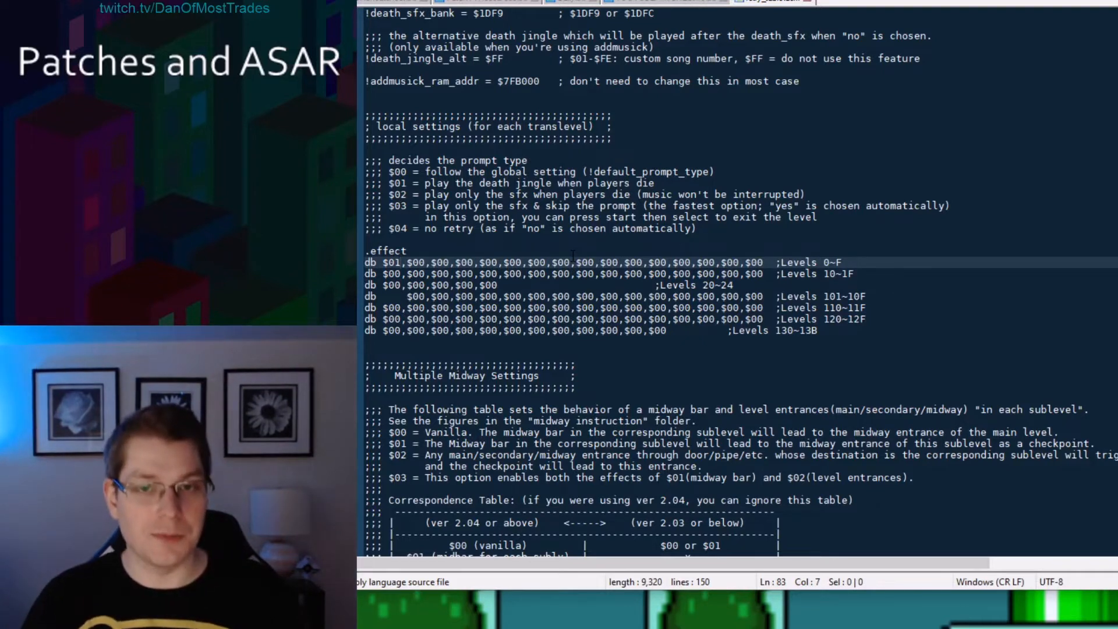
pyautogui.moveTo(828, 332); pyautogui.dragTo(383, 264)
pyautogui.click(515, 238)
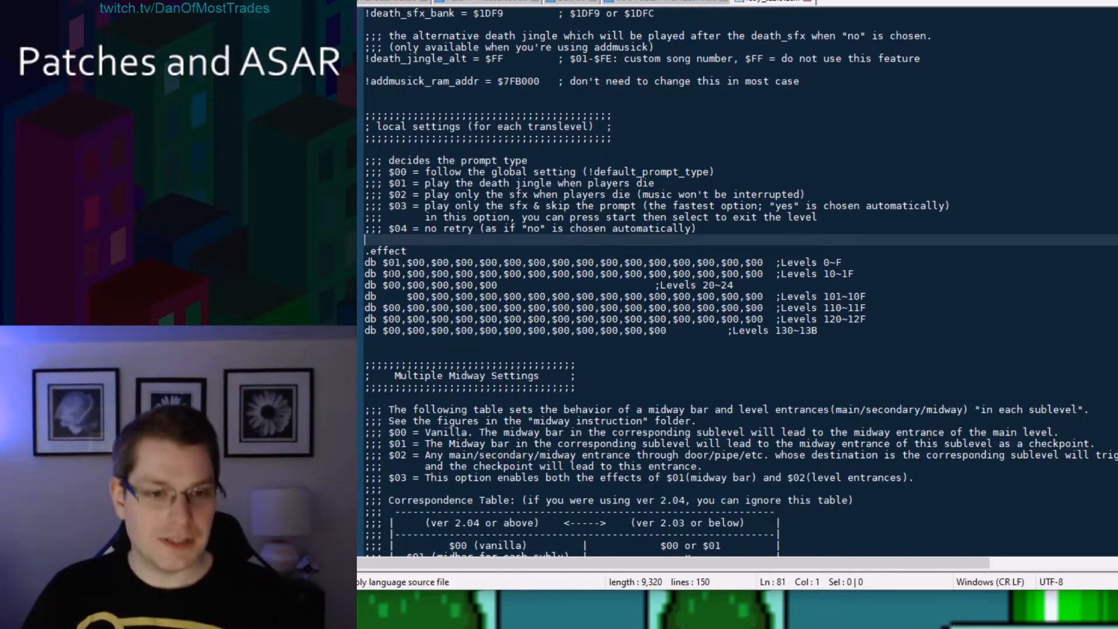
# Move the $01 effect from level 0 to level 1 in the .effect table.
pyautogui.moveTo(419, 264); pyautogui.dragTo(425, 263)
pyautogui.write('1')
pyautogui.press('Left')
pyautogui.press('Left')
pyautogui.press('Left')
pyautogui.press('Left')
pyautogui.press('BackSpace')
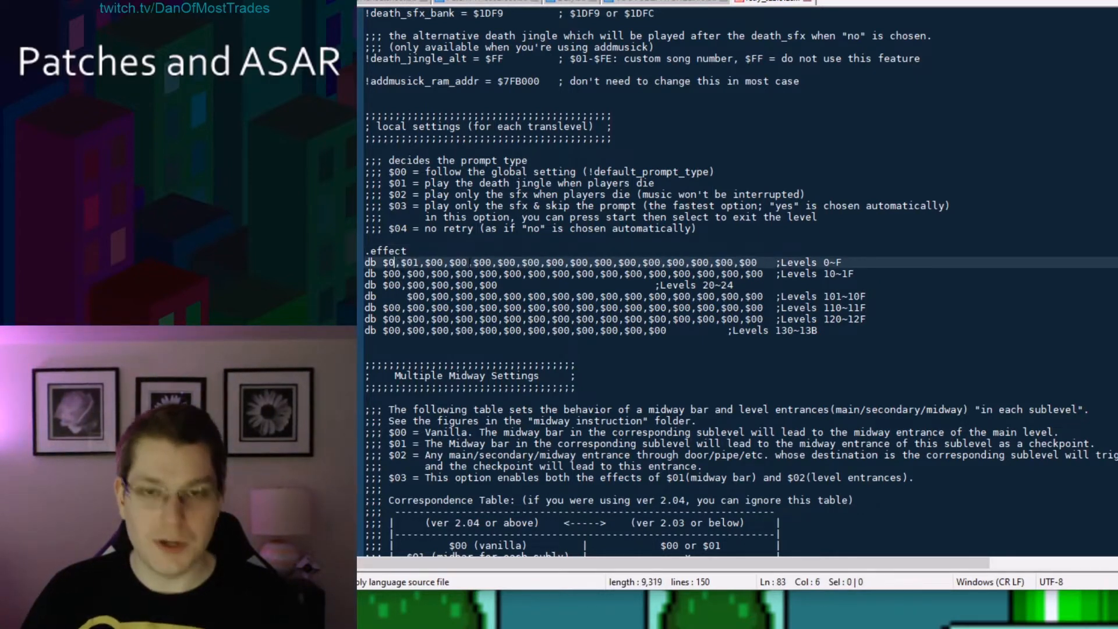
pyautogui.write('0')
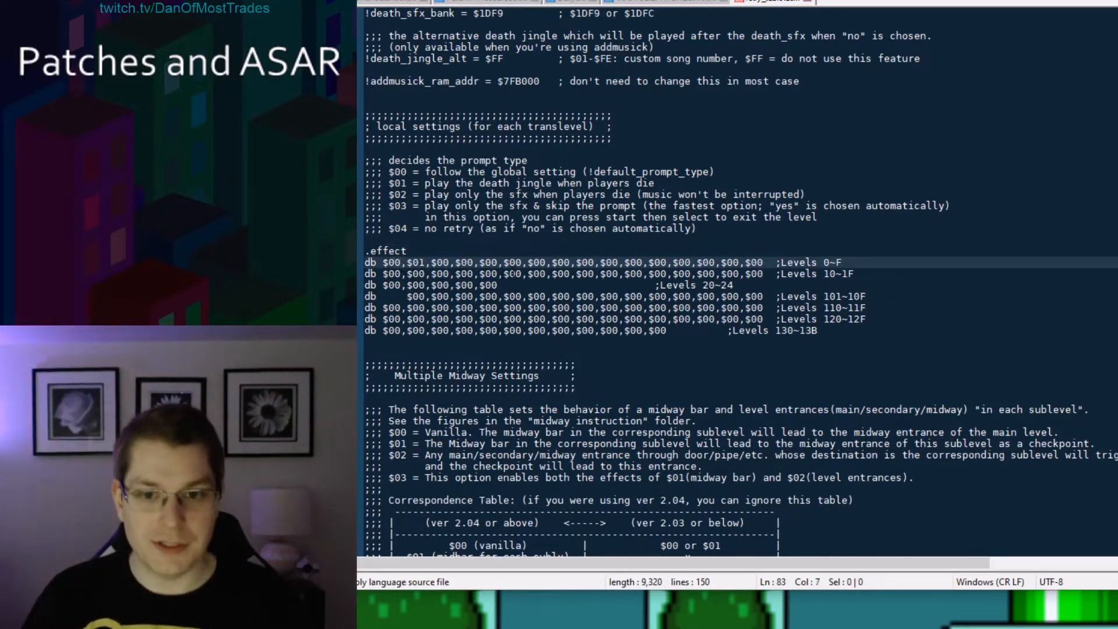
# In the .checkpoint table, set the entries for sublevel 001 and sublevel 030 to $03.
pyautogui.click(804, 288)
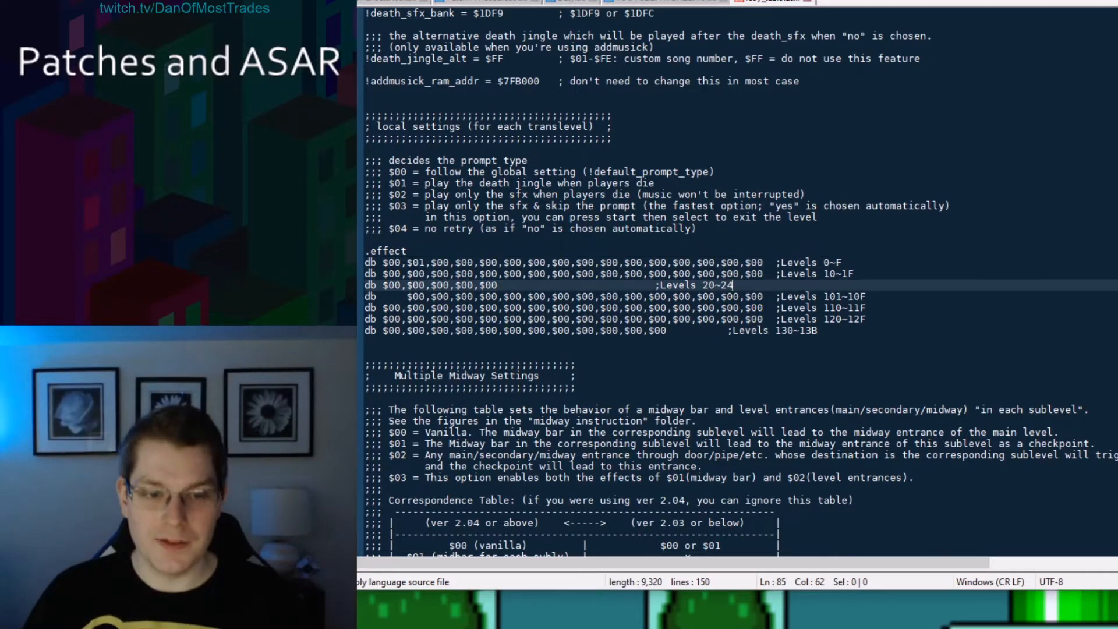
pyautogui.moveTo(412, 262); pyautogui.dragTo(425, 263)
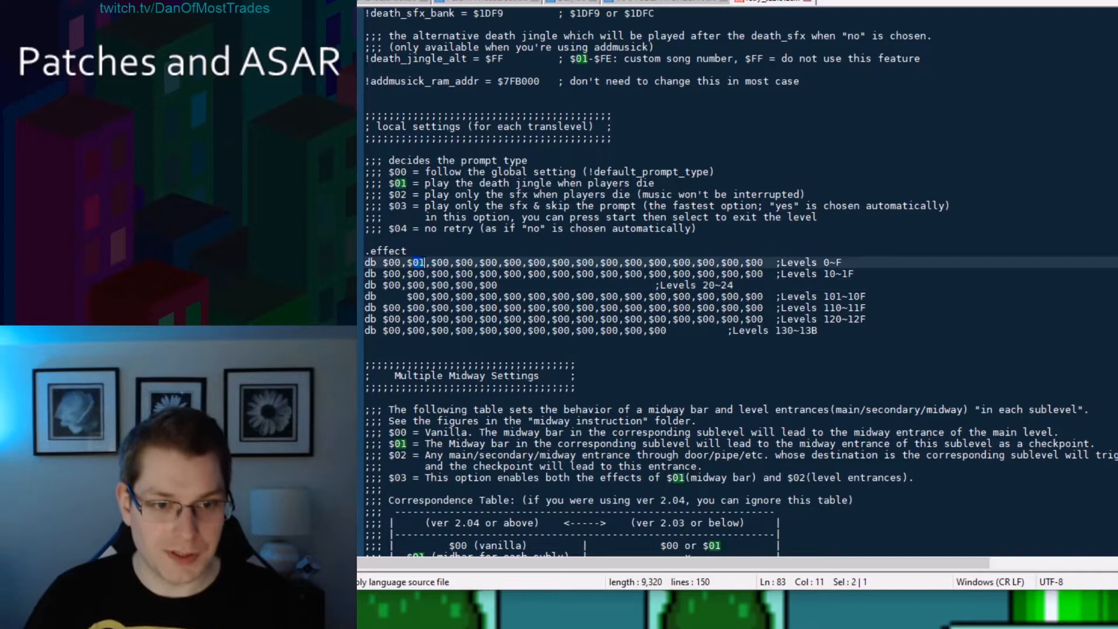
pyautogui.click(429, 262)
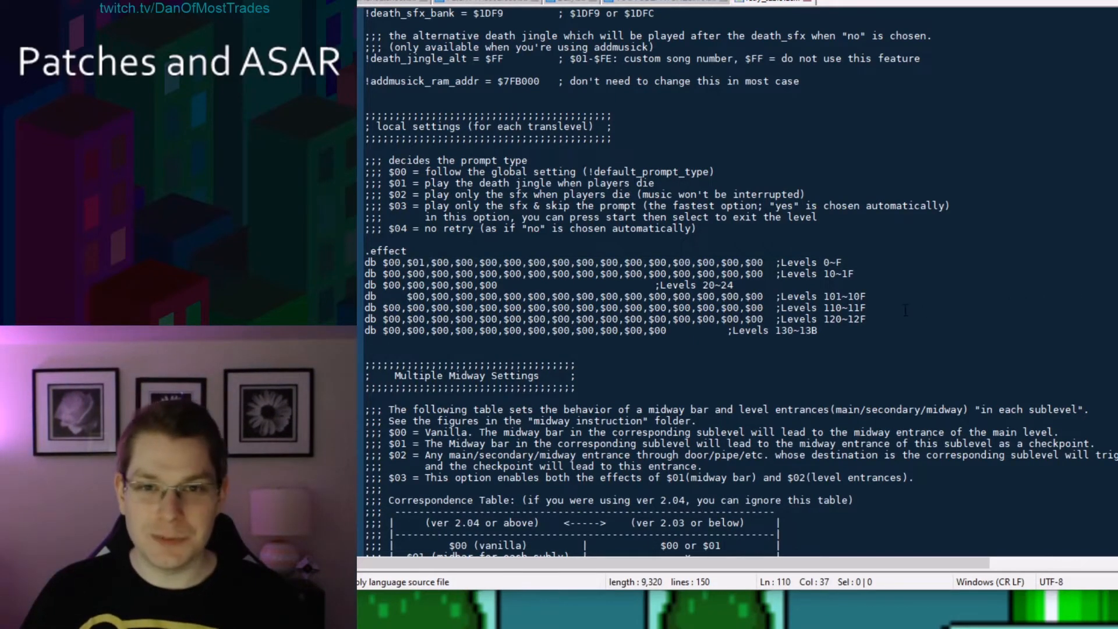
pyautogui.scroll(-4, 737, 280)
pyautogui.scroll(-6, 893, 311)
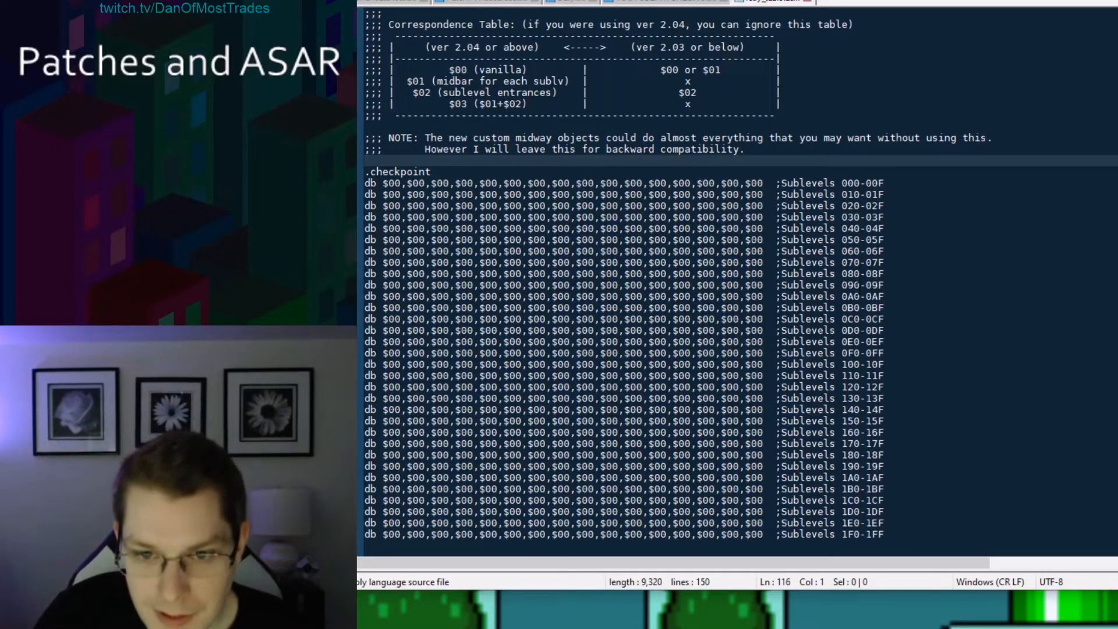
pyautogui.moveTo(849, 319); pyautogui.dragTo(883, 320)
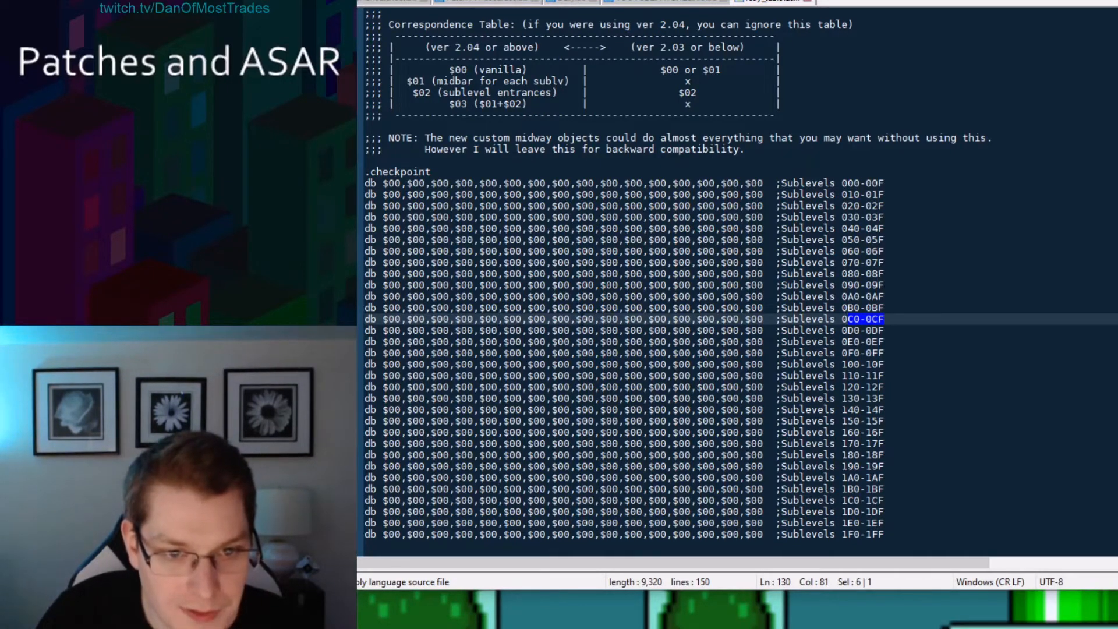
pyautogui.moveTo(600, 319); pyautogui.dragTo(604, 319)
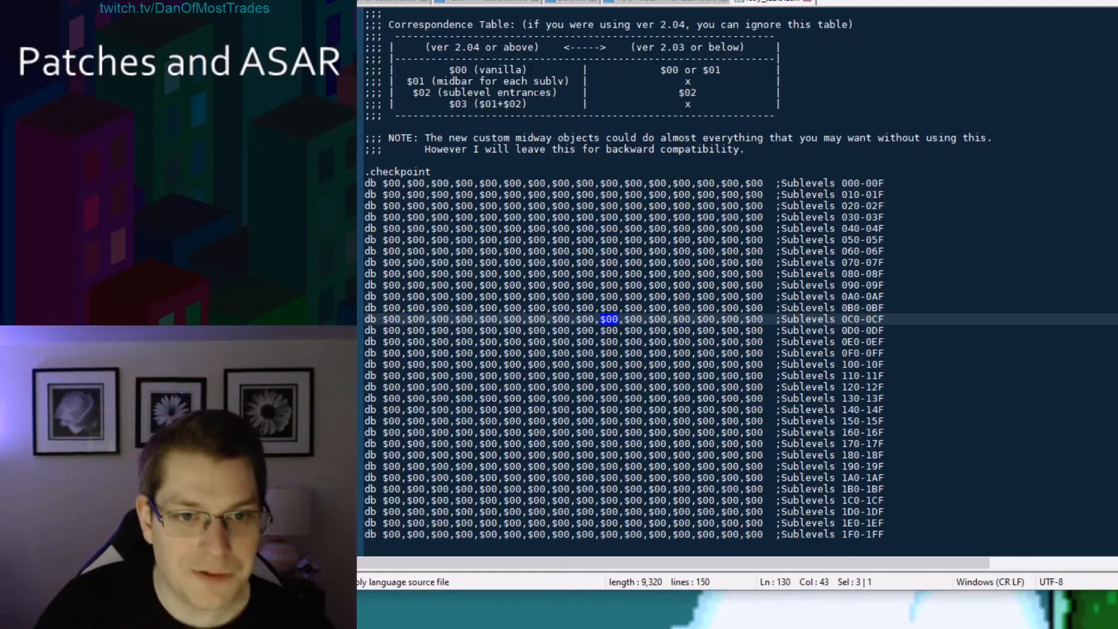
pyautogui.click(401, 183)
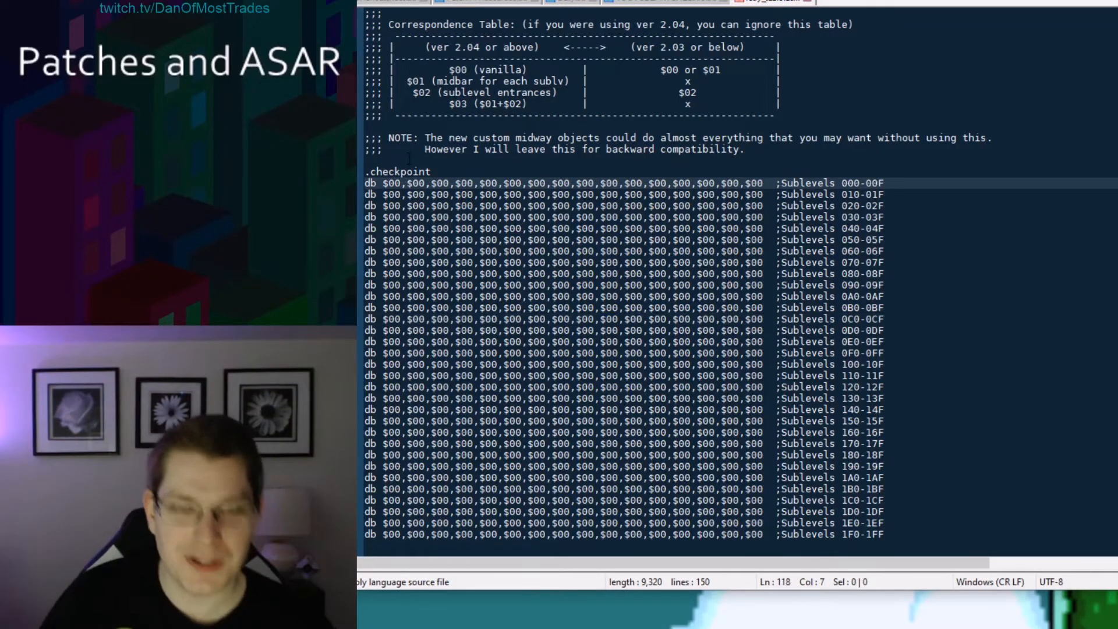
pyautogui.press('BackSpace')
pyautogui.write('3')
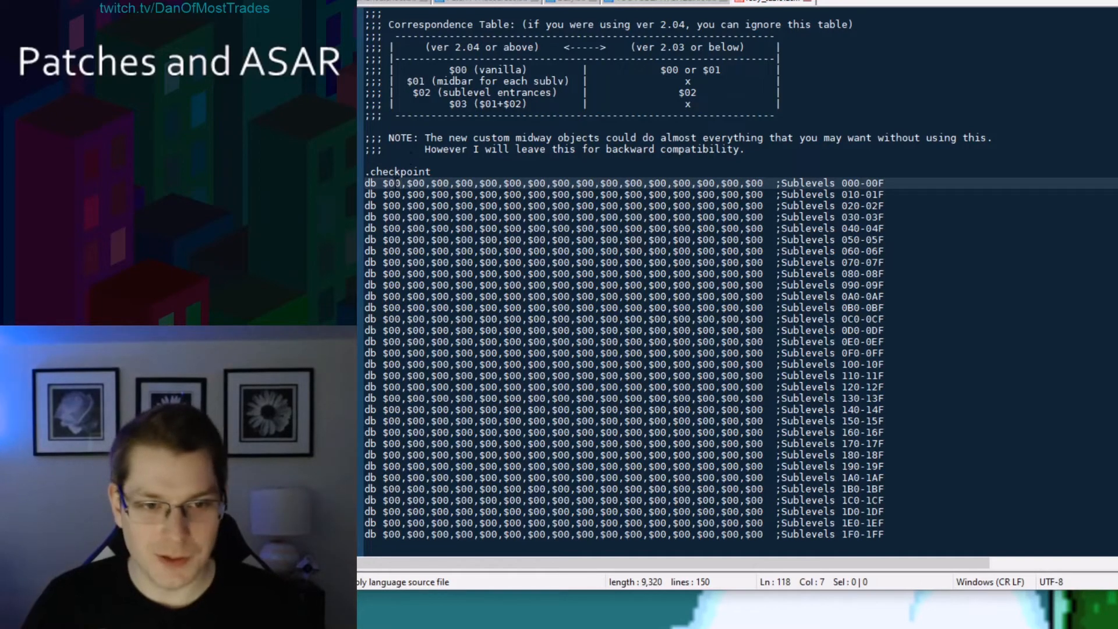
pyautogui.click(396, 183)
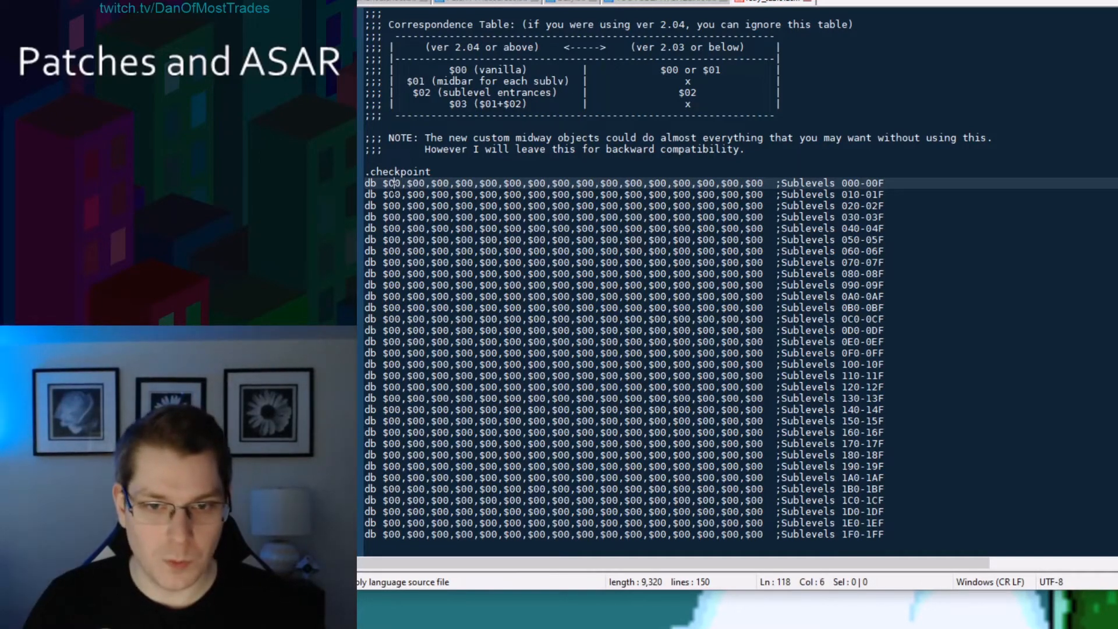
pyautogui.moveTo(418, 183); pyautogui.dragTo(424, 183)
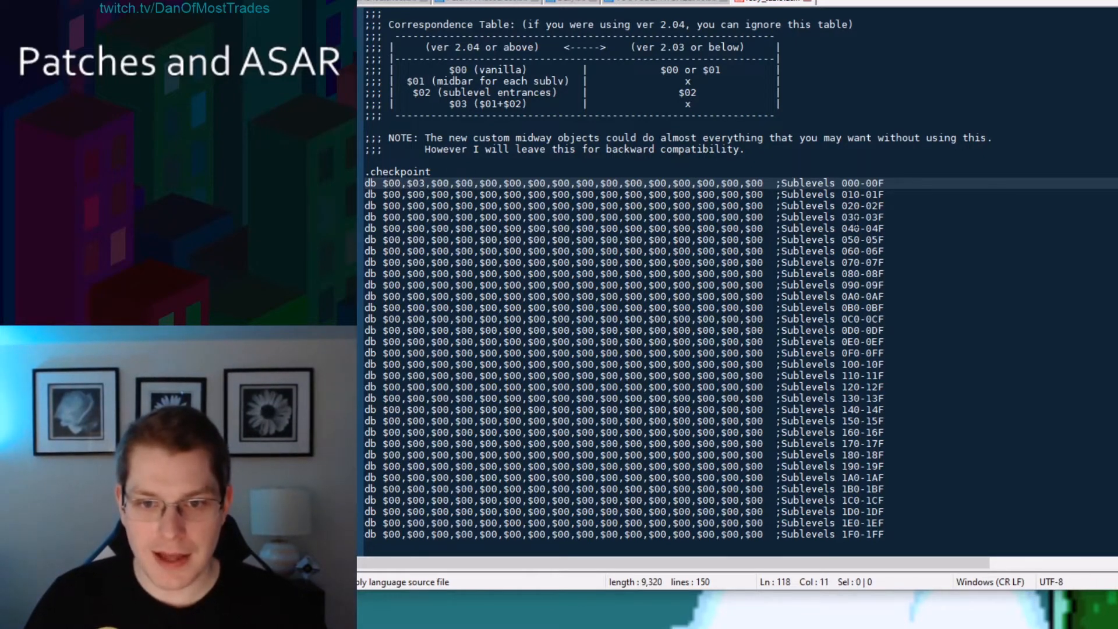
pyautogui.moveTo(884, 217); pyautogui.dragTo(383, 217)
pyautogui.click(386, 217)
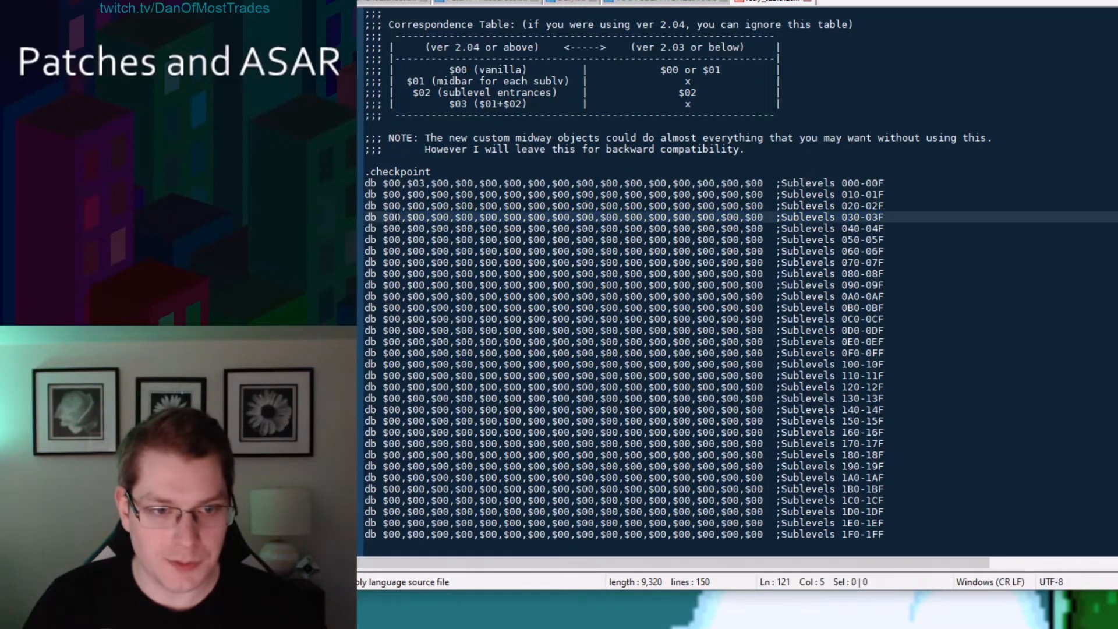
pyautogui.write('3')
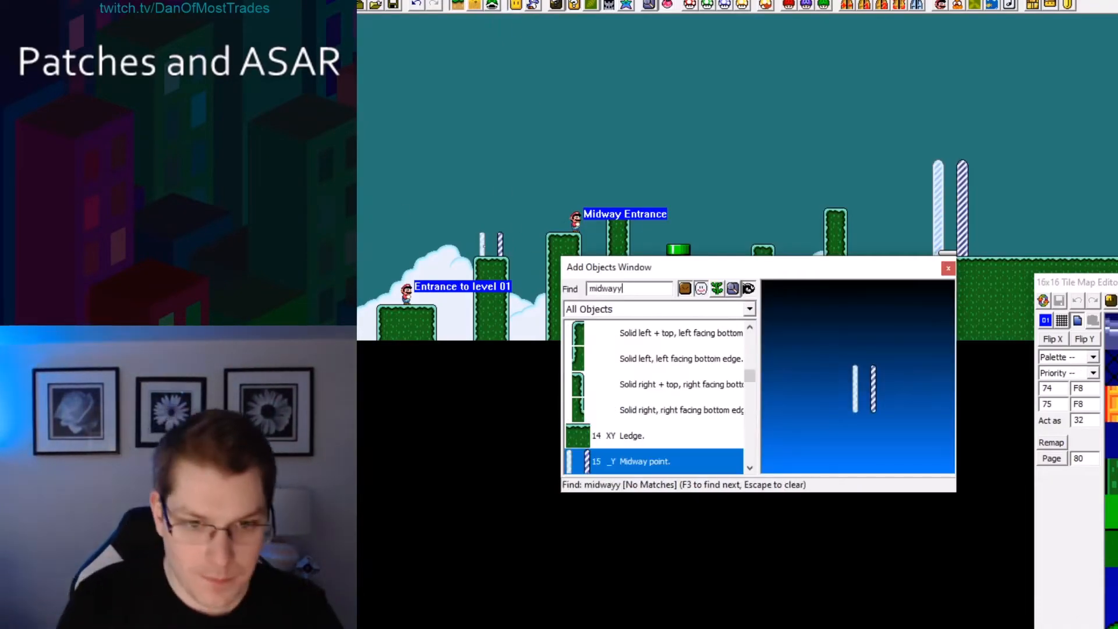
# Open level 30 in the level editor and move its main entrance down onto the first ledge.
pyautogui.press('F3')
pyautogui.hotkey('ctrl', 'o')
pyautogui.press('Return')
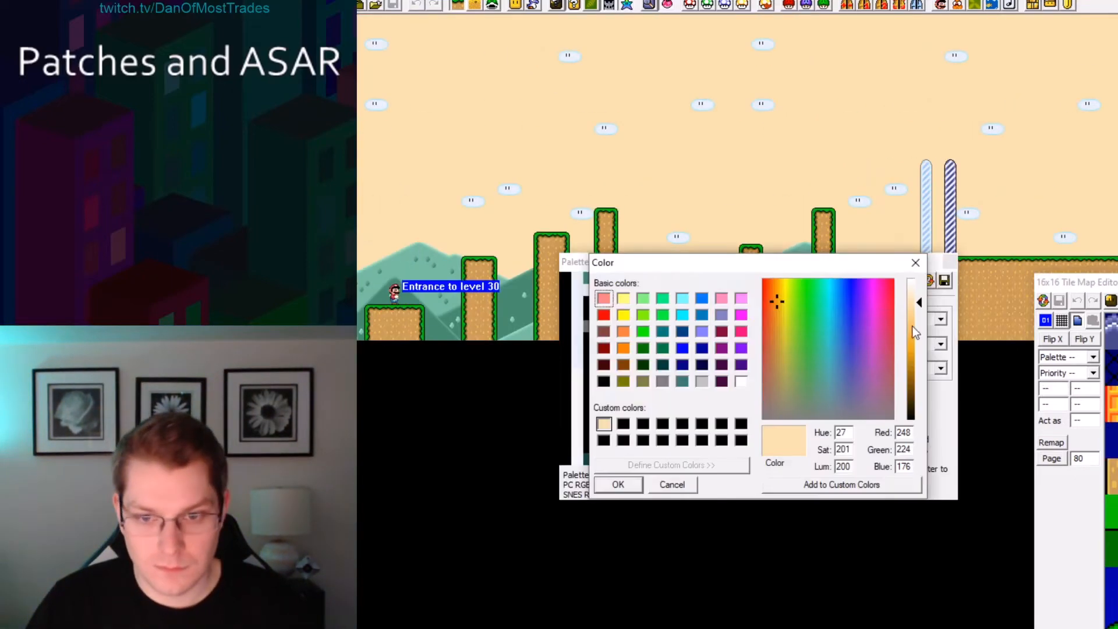
pyautogui.press('Return')
pyautogui.press('Escape')
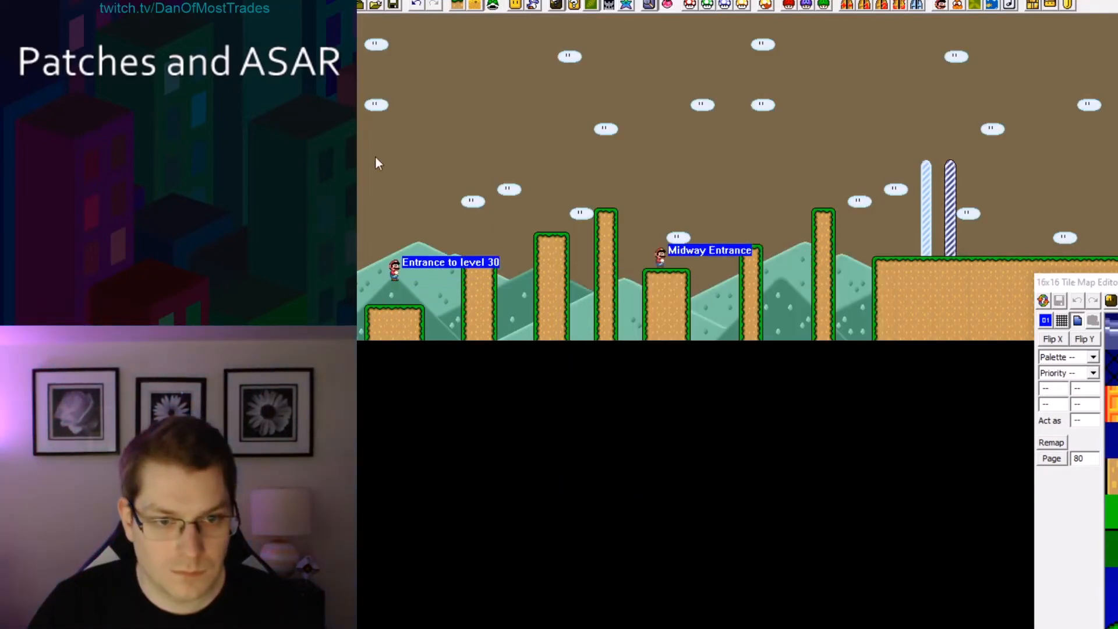
pyautogui.moveTo(394, 271); pyautogui.dragTo(394, 296)
pyautogui.rightClick(365, 2)
pyautogui.click(373, 5)
pyautogui.click(375, 4)
pyautogui.write('30')
pyautogui.press('Return')
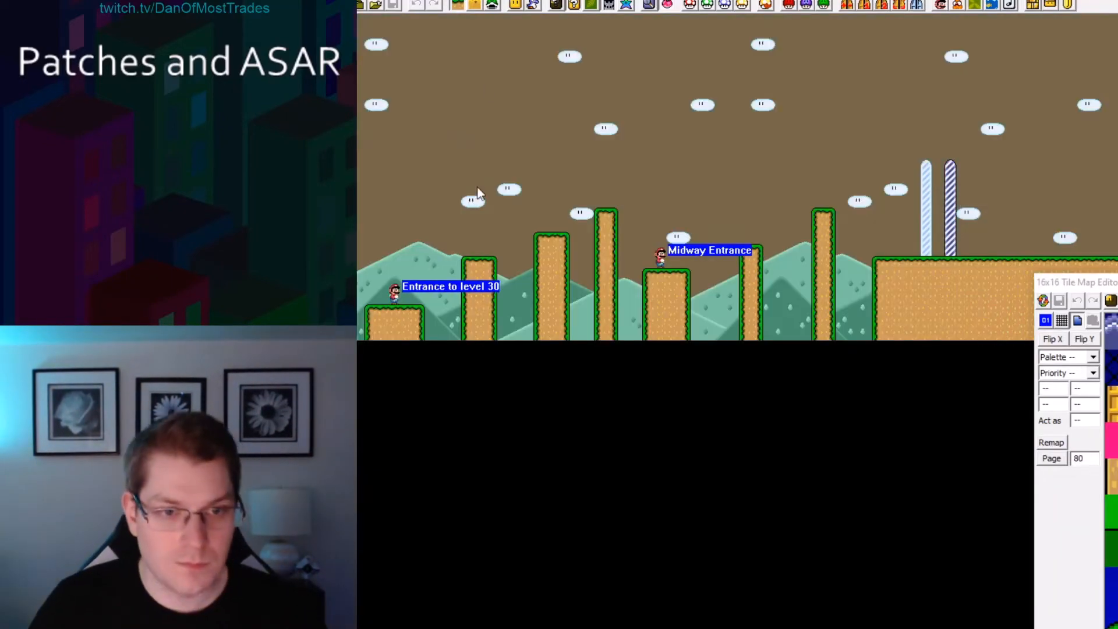
# Launch the ROM in the emulator and play the first level, dying to try the retry behaviour.
pyautogui.rightClick(470, 238)
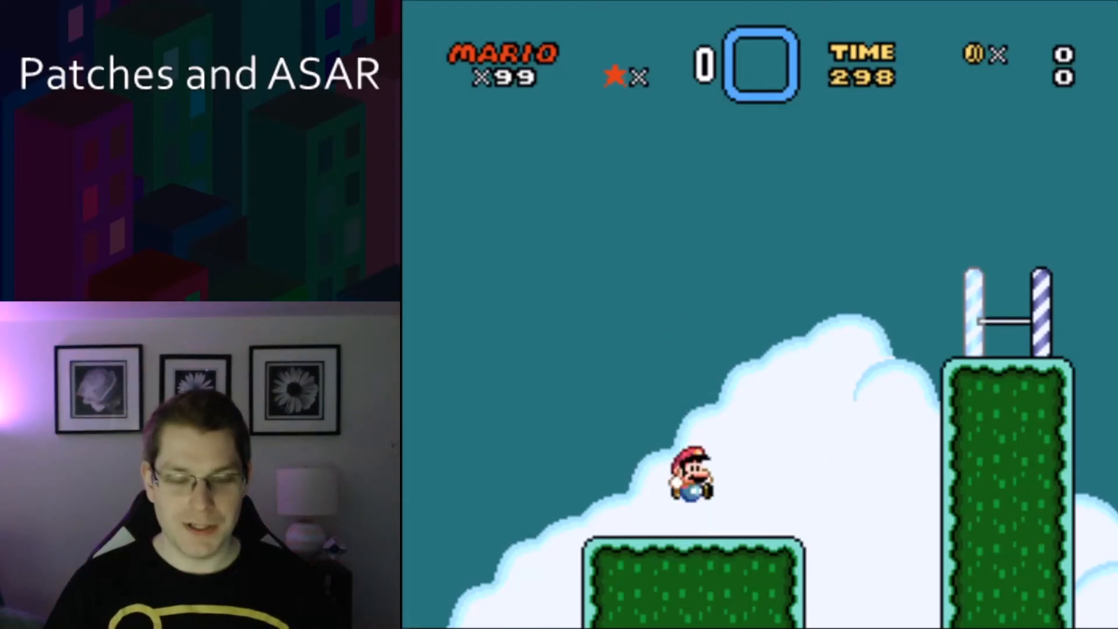
pyautogui.press('v')
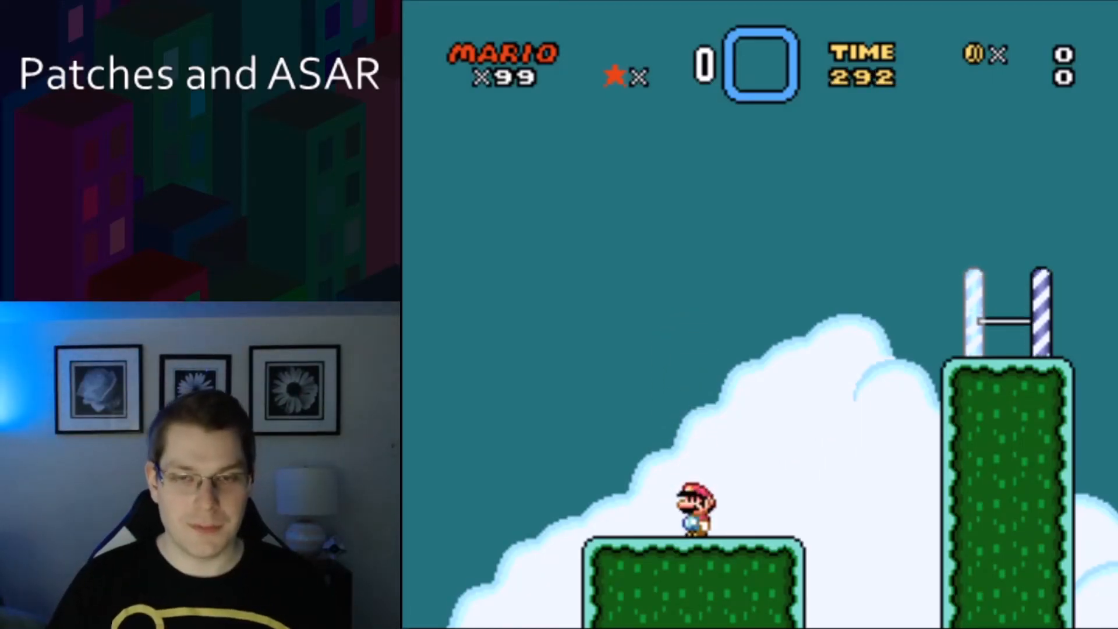
pyautogui.press('Right')
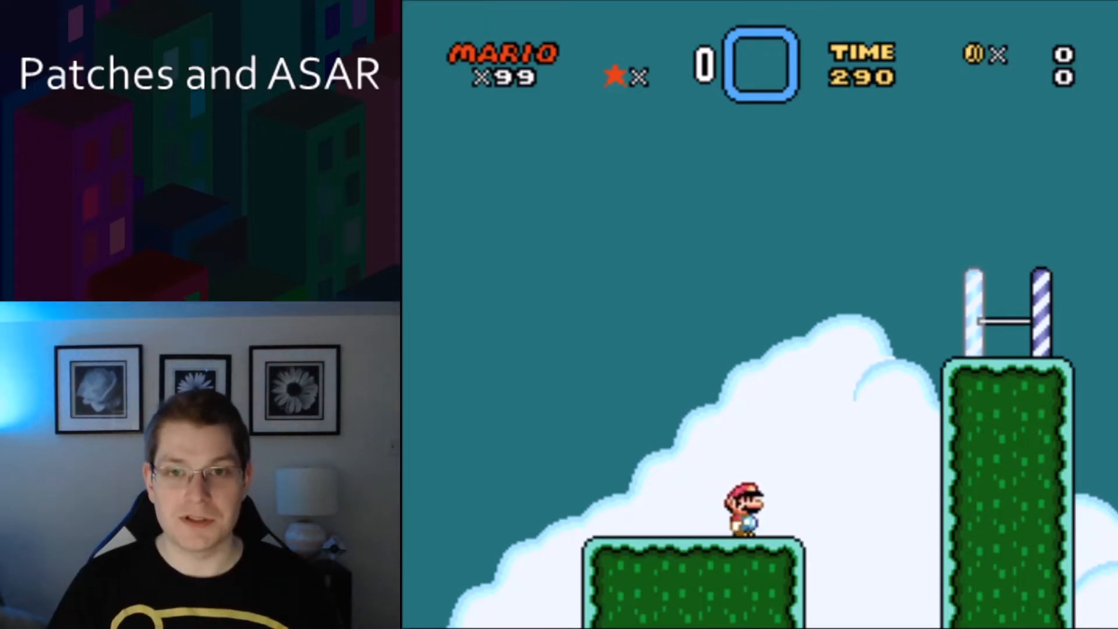
pyautogui.press('Right')
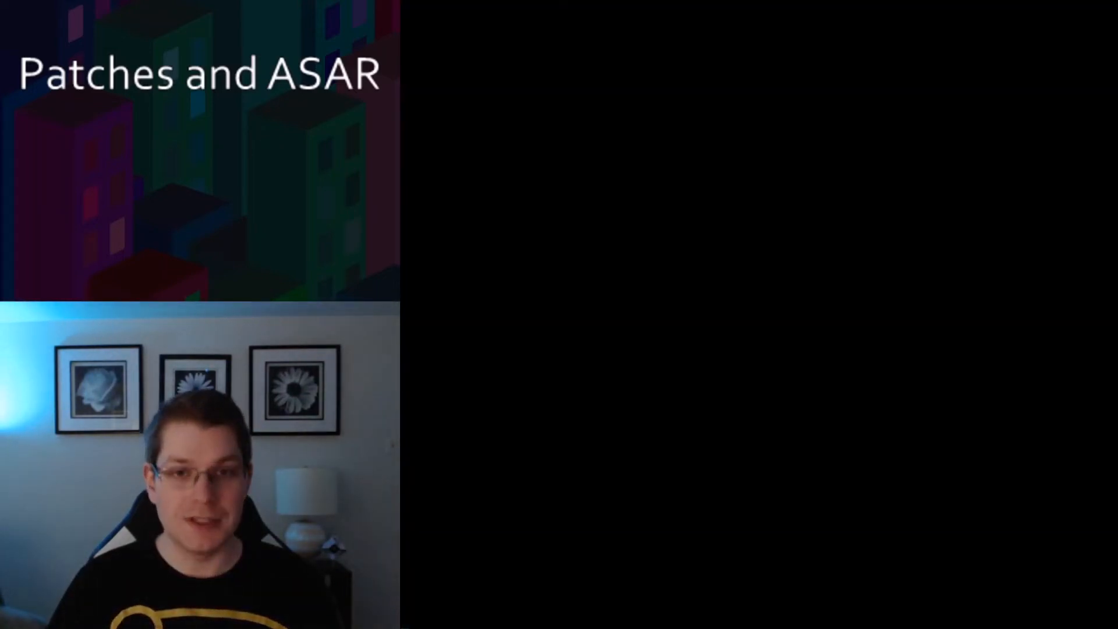
pyautogui.press('Right')
pyautogui.press('x')
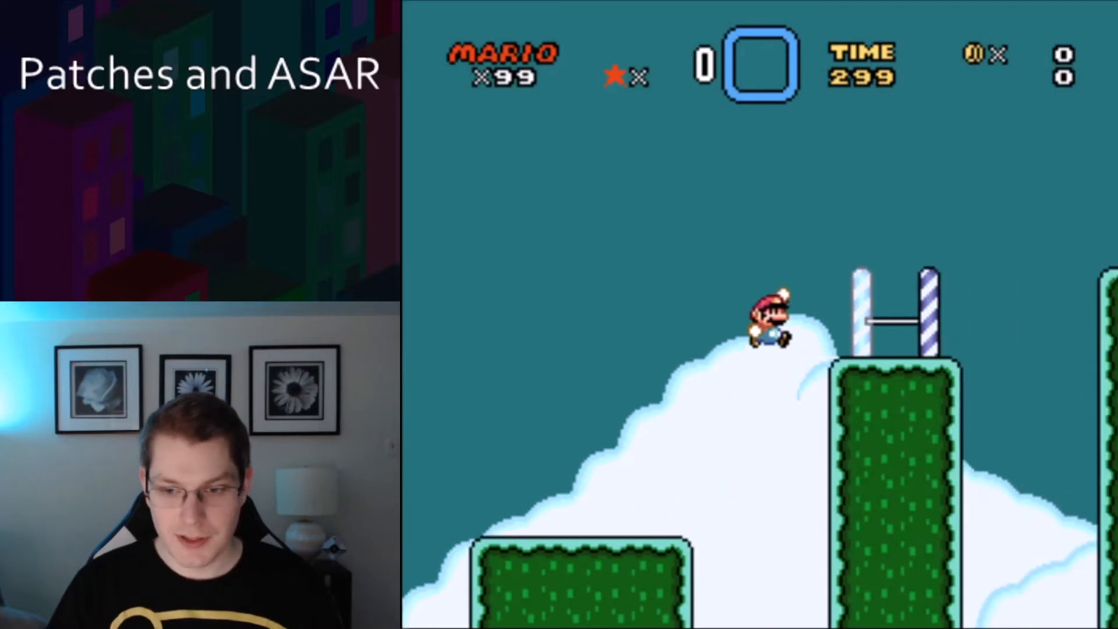
pyautogui.press('Left')
pyautogui.press('Right')
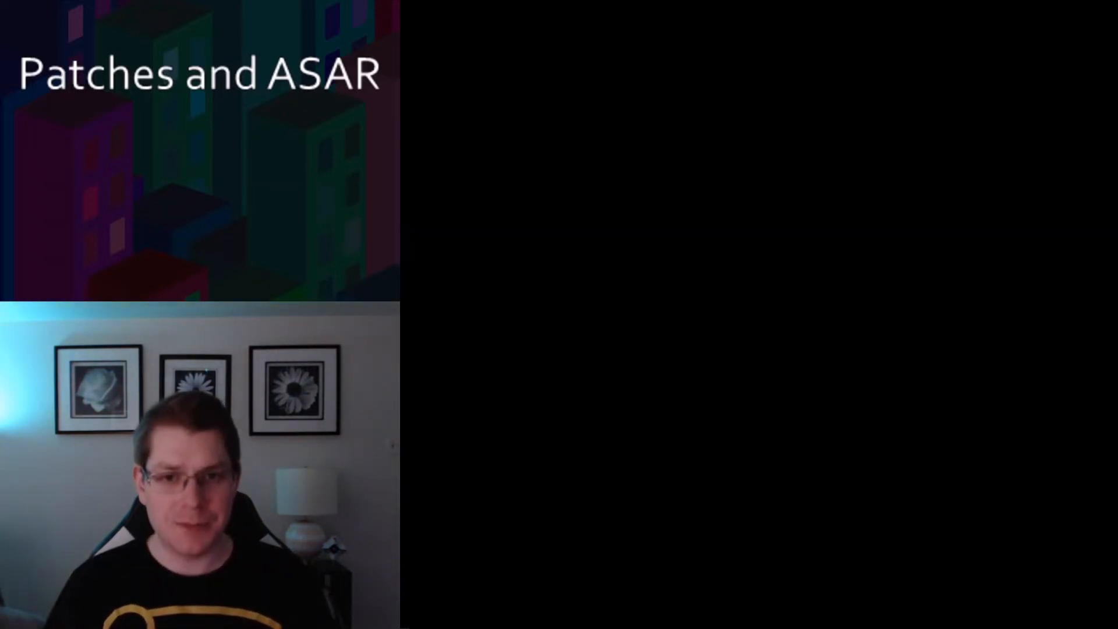
pyautogui.press('Right')
pyautogui.press('x')
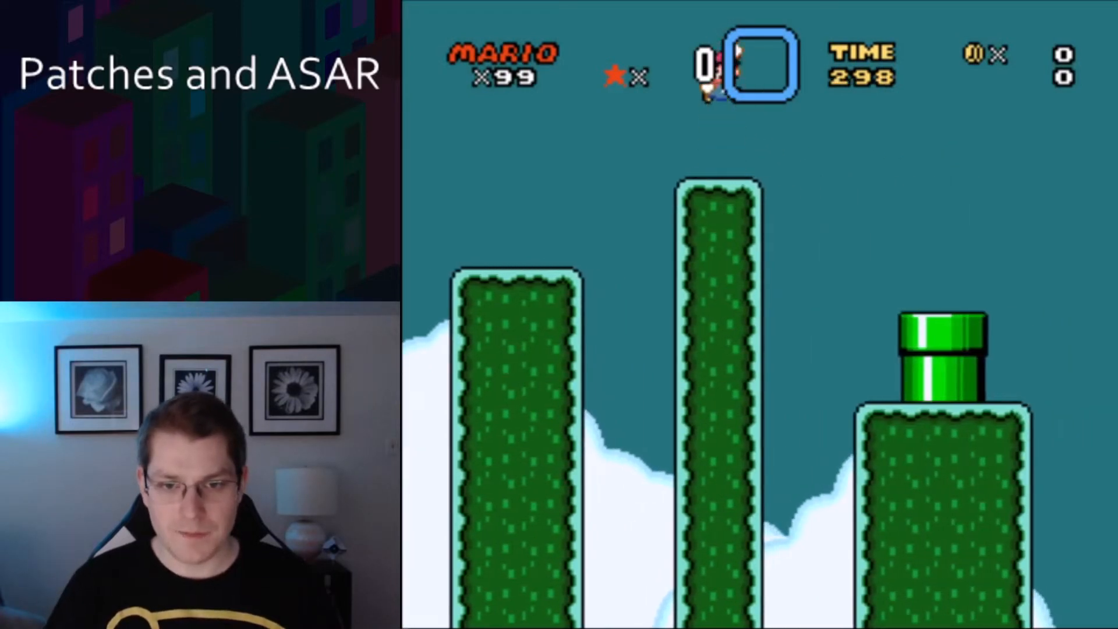
# Go down the pipe into level 30, touch its midway bar, and die to test the checkpoint respawn.
pyautogui.press('Down')
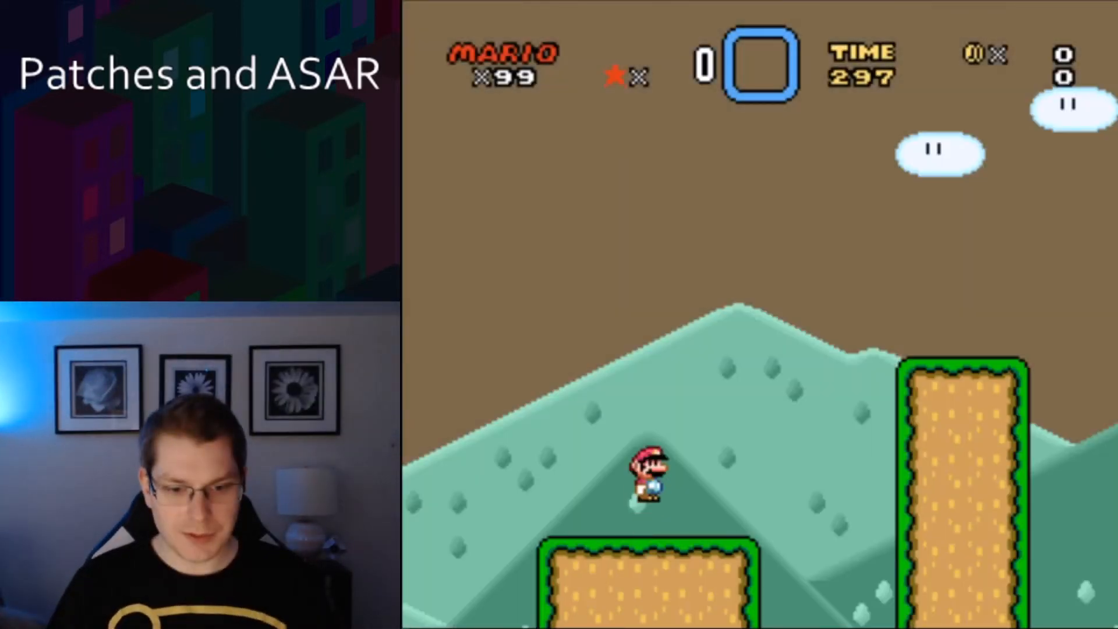
pyautogui.press('x')
pyautogui.press('Right')
pyautogui.press('x')
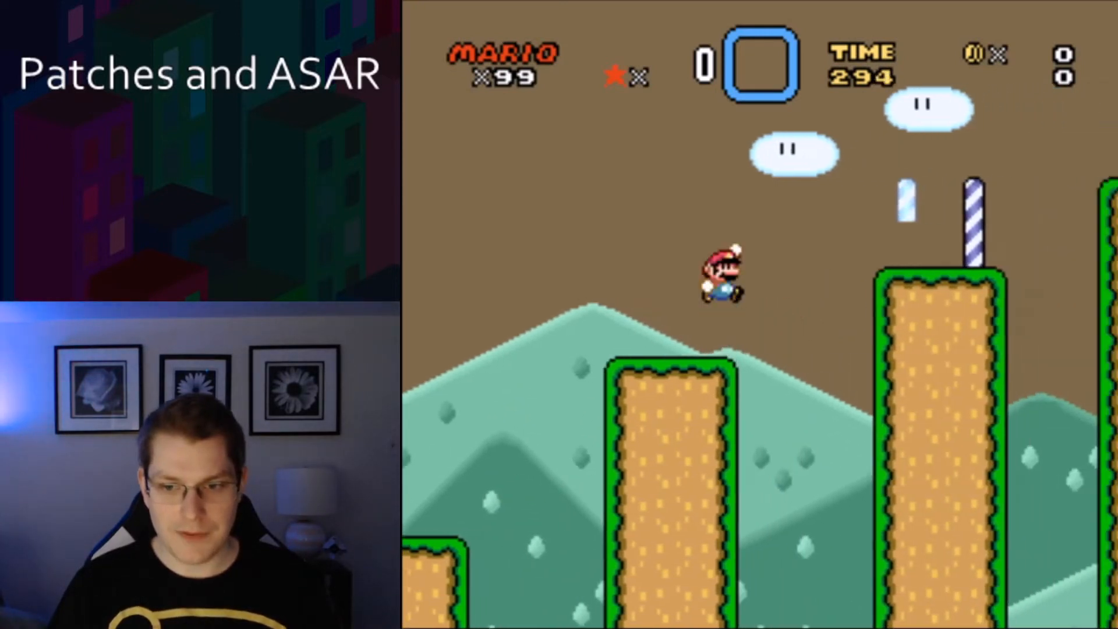
pyautogui.press('Right')
pyautogui.press('x')
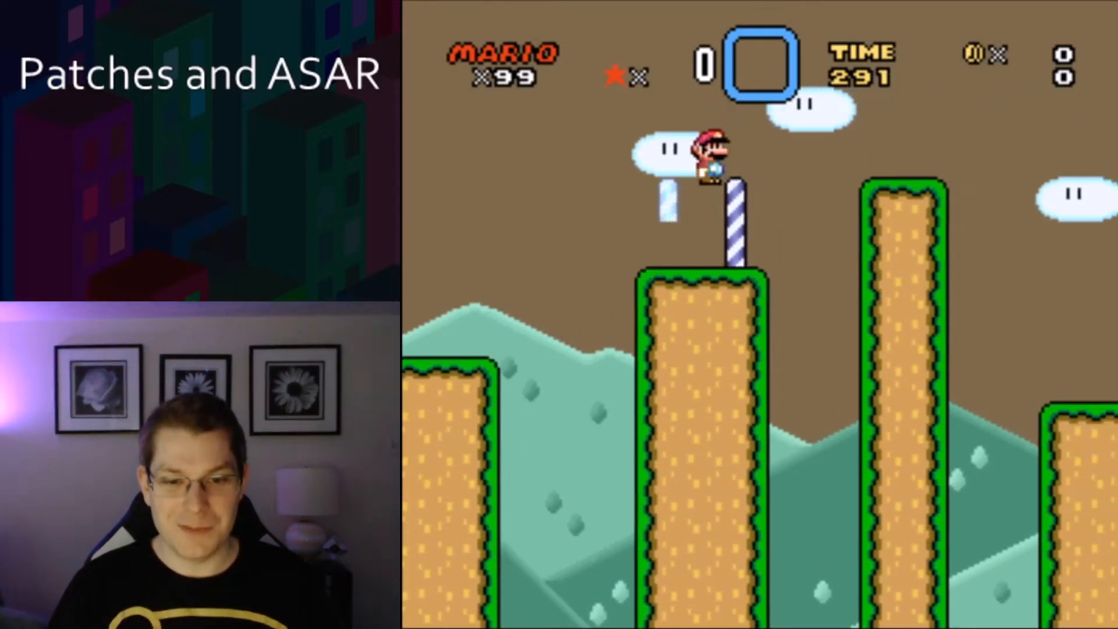
pyautogui.press('x')
pyautogui.press('Left')
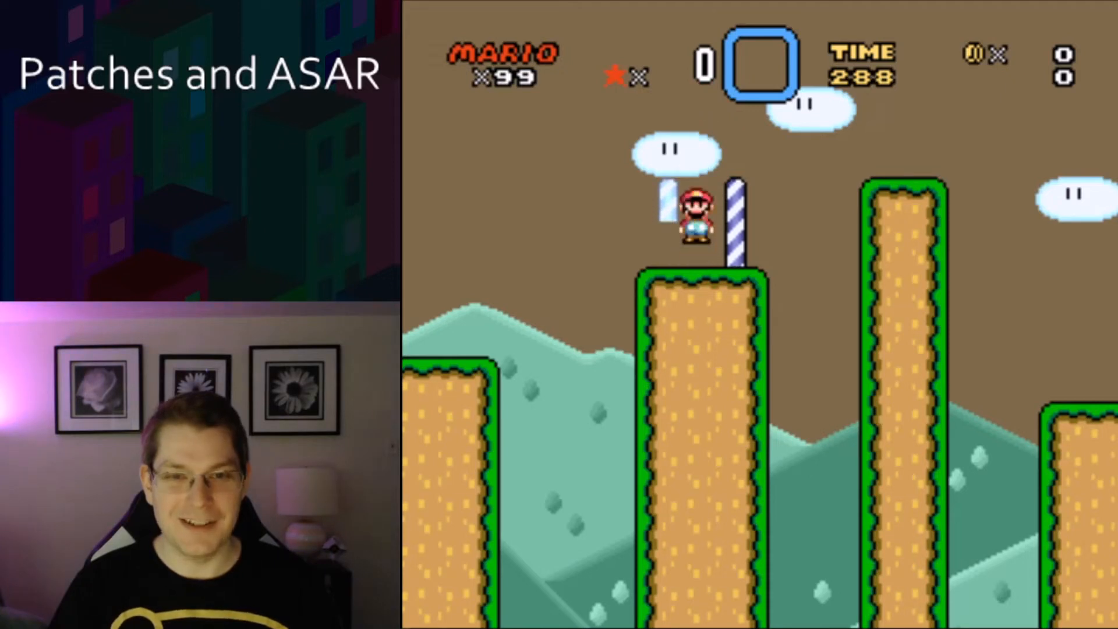
pyautogui.press('Right')
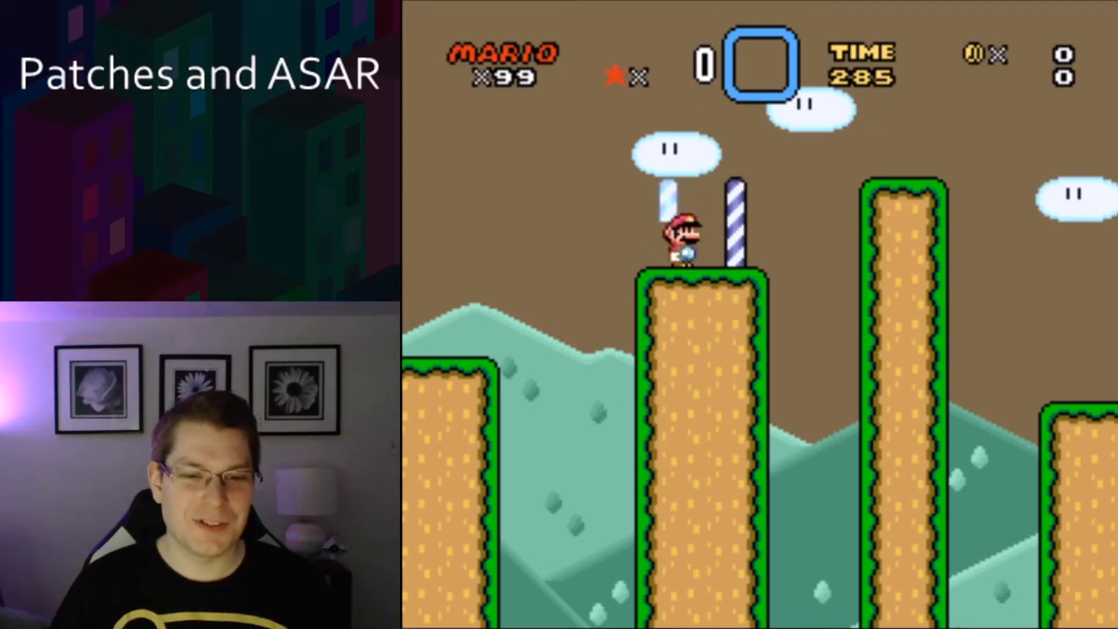
pyautogui.press('Left')
pyautogui.press('x')
pyautogui.press('Right')
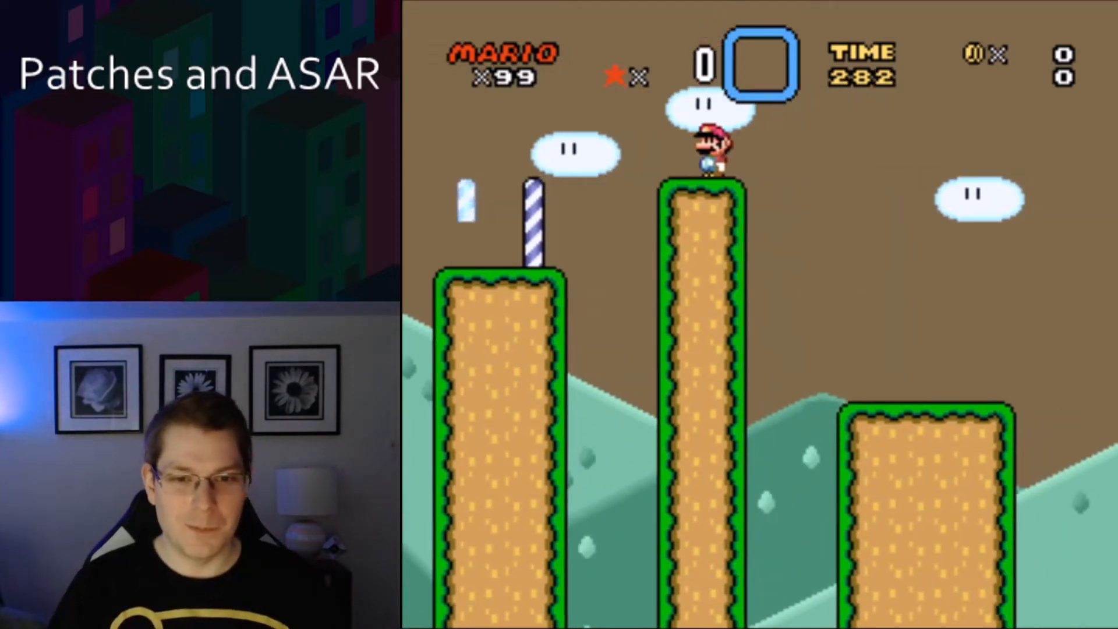
pyautogui.press('x')
pyautogui.press('Left')
pyautogui.press('Right')
pyautogui.press('x')
pyautogui.press('Right')
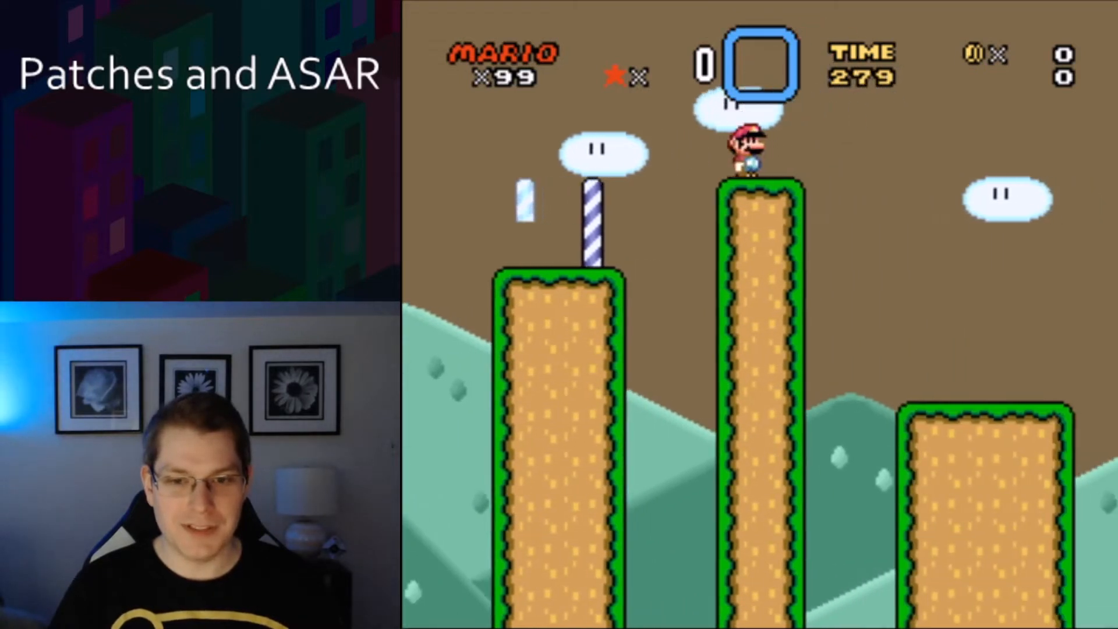
pyautogui.press('x')
pyautogui.press('Left')
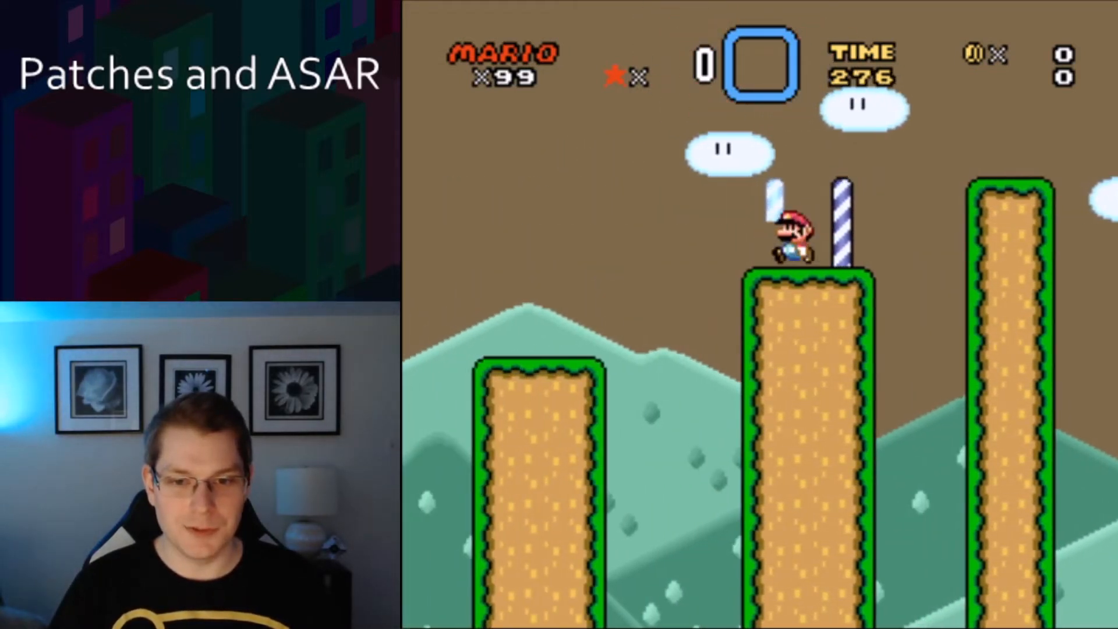
pyautogui.press('x')
pyautogui.press('x')
pyautogui.press('Right')
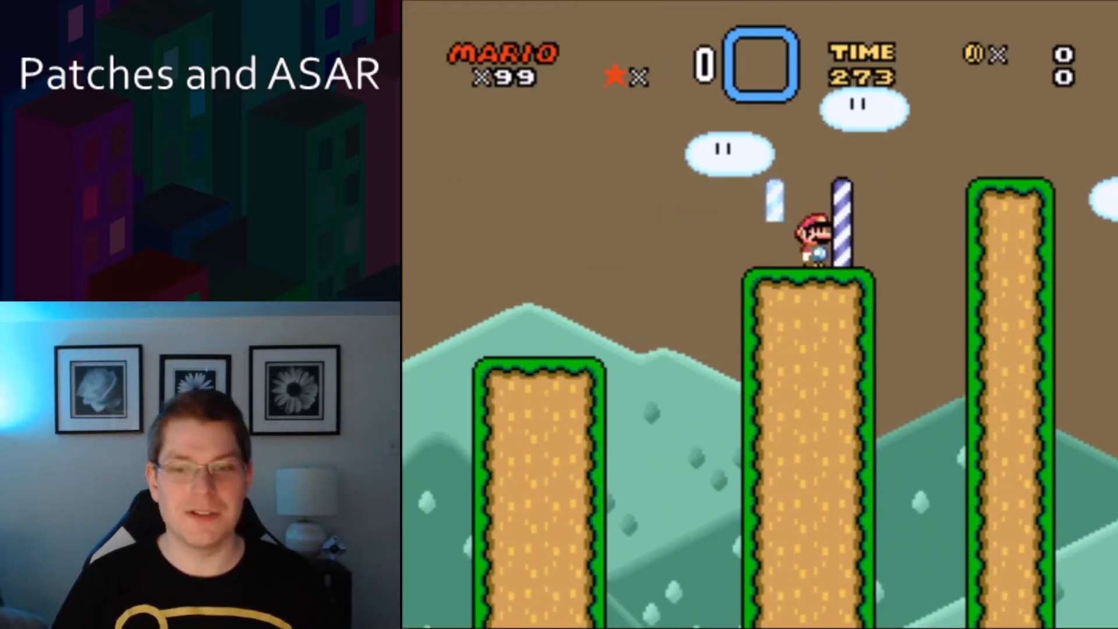
pyautogui.press('x')
pyautogui.press('Left')
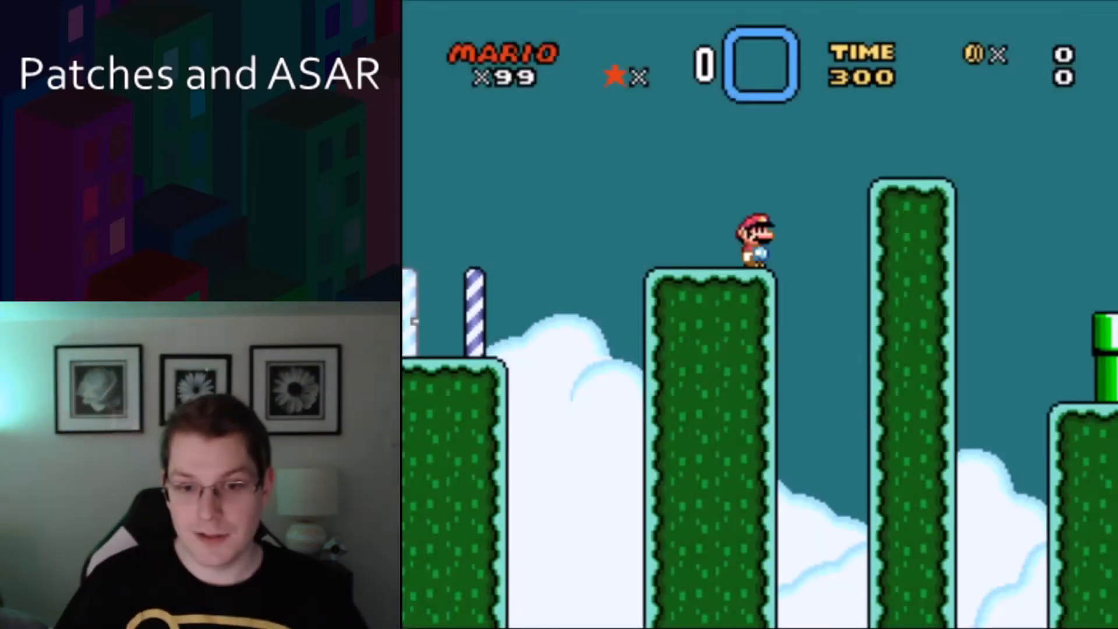
pyautogui.press('Left')
pyautogui.press('x')
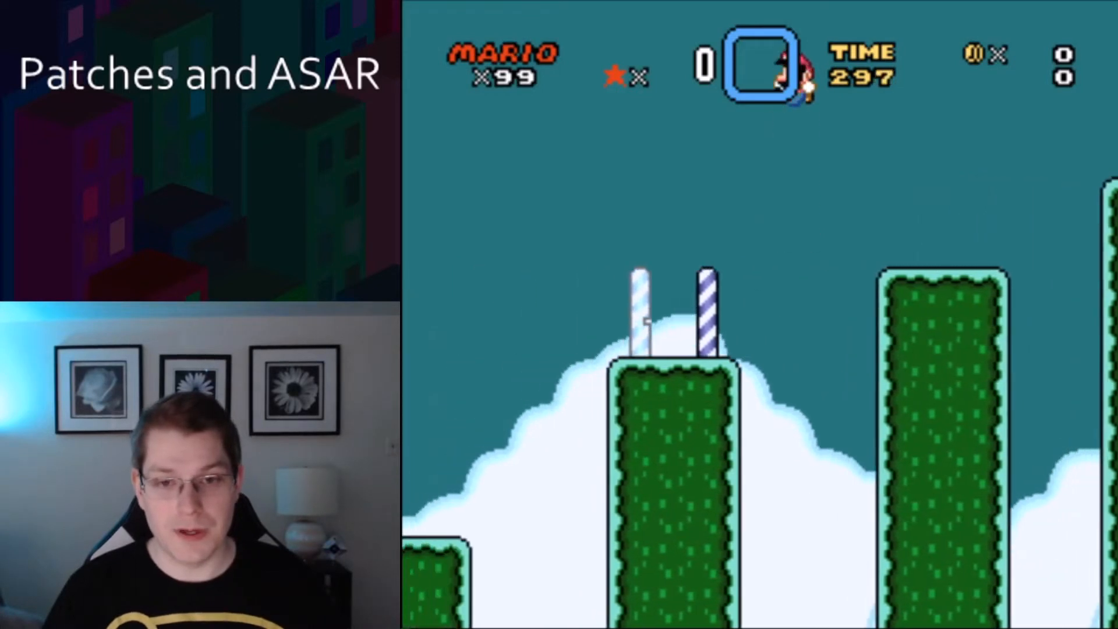
# Keep playing level 30 from the respawn point to check the midway checkpoint.
pyautogui.press('x')
pyautogui.press('Right')
pyautogui.press('x')
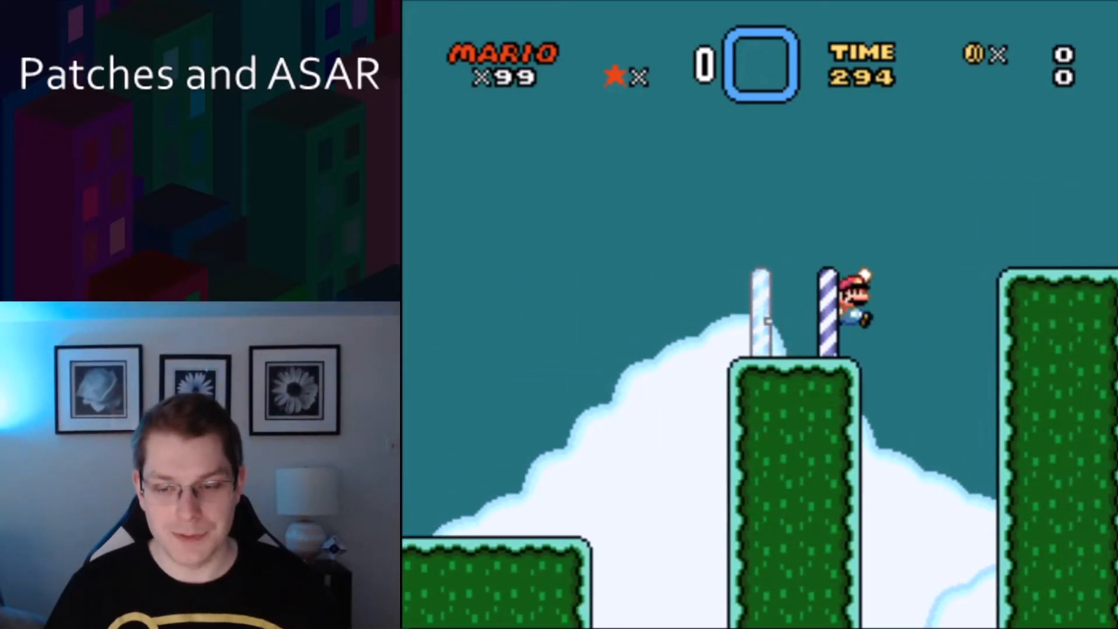
pyautogui.press('Left')
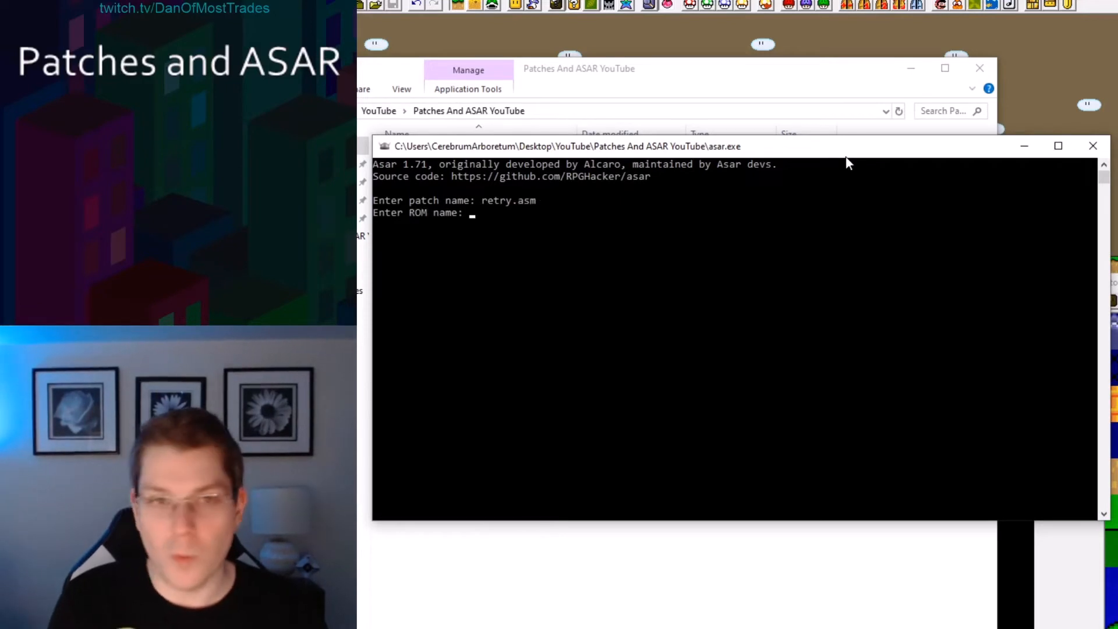
# Try to apply the retry patch to a ROM named Tutorial.smv.
pyautogui.write('smv')
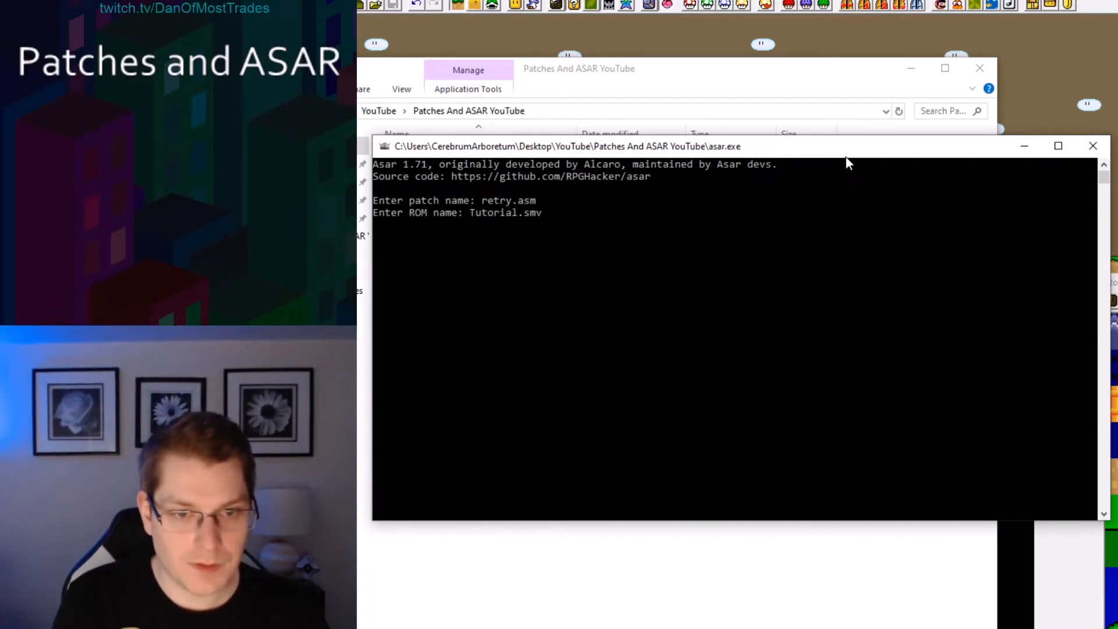
pyautogui.press('Return')
pyautogui.press('Return')
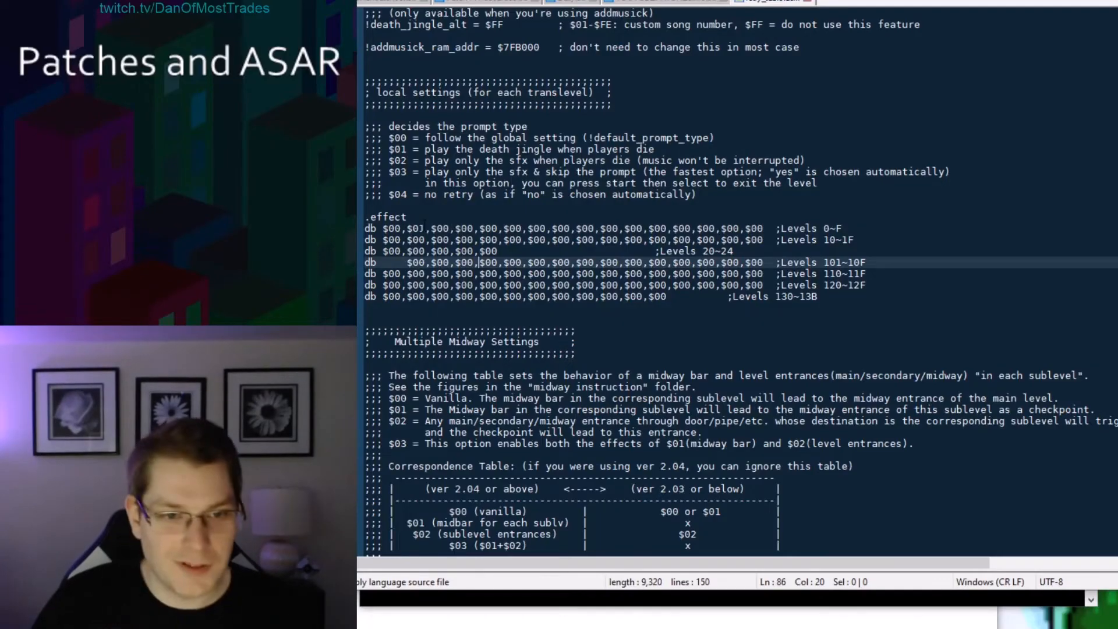
# Set level 001's .effect entry back to $00, then apply retry.asm to Tutorial.smc with Asar.
pyautogui.click(424, 228)
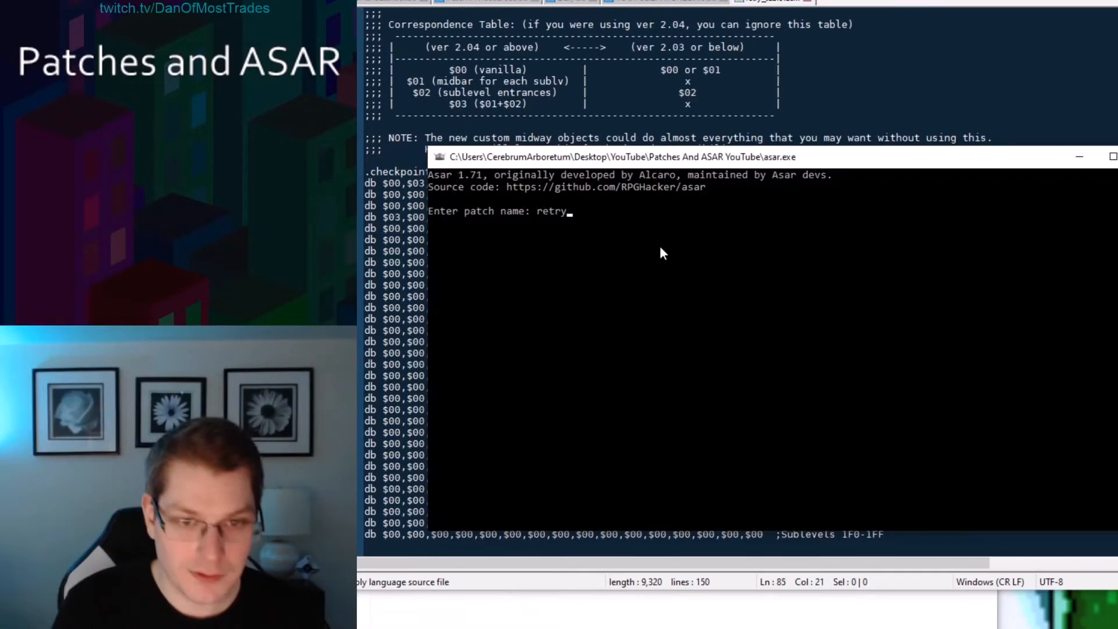
pyautogui.write('.asm')
pyautogui.press('Return')
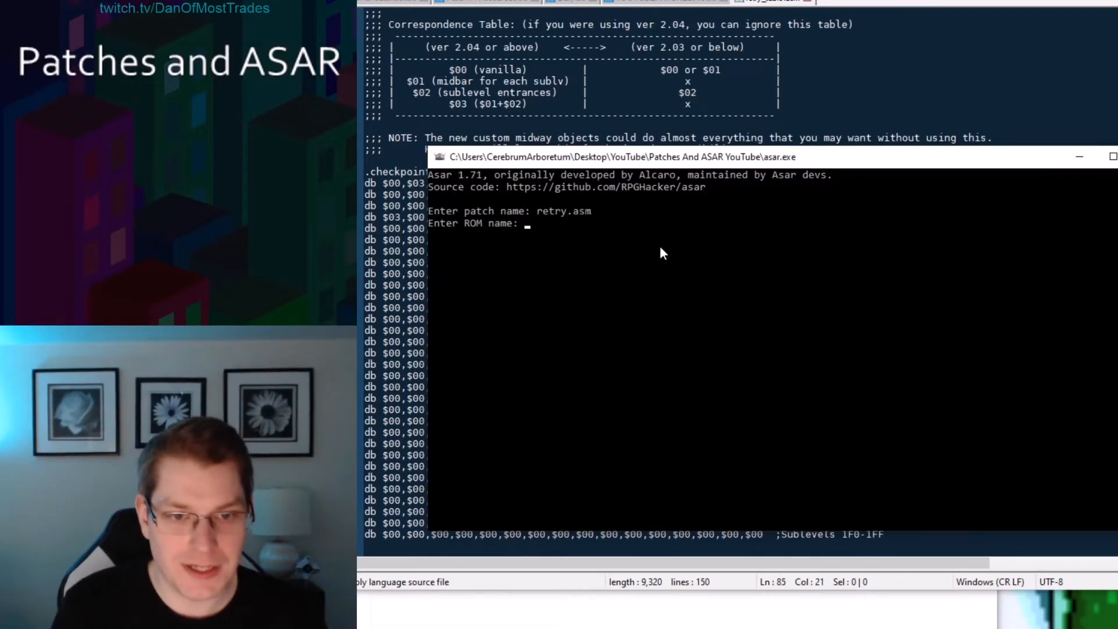
pyautogui.write('Tutorial.smc')
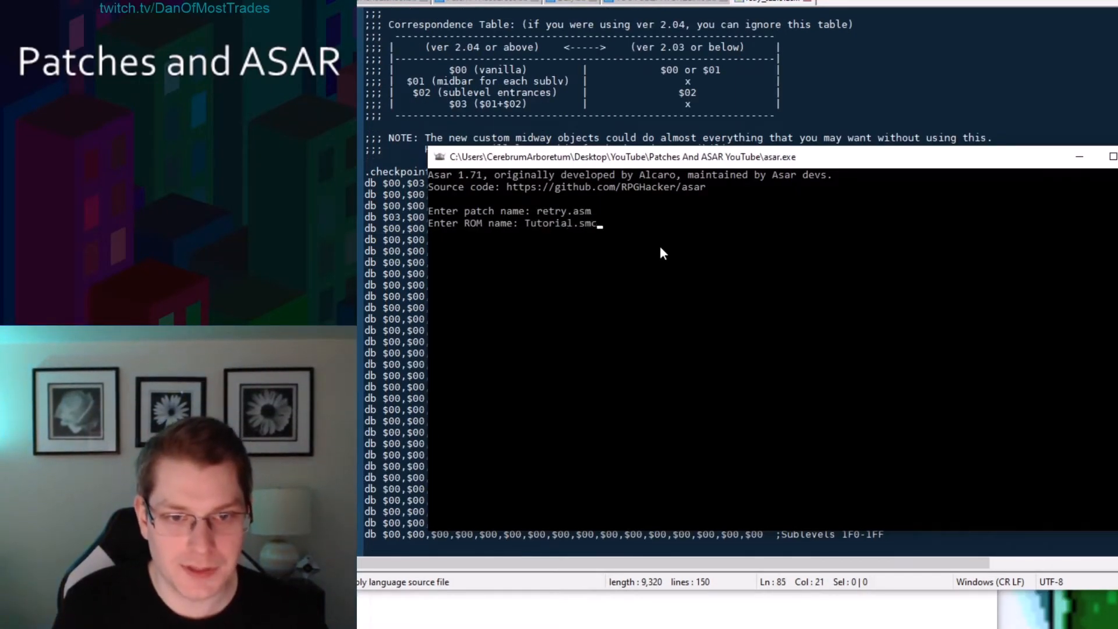
pyautogui.press('Return')
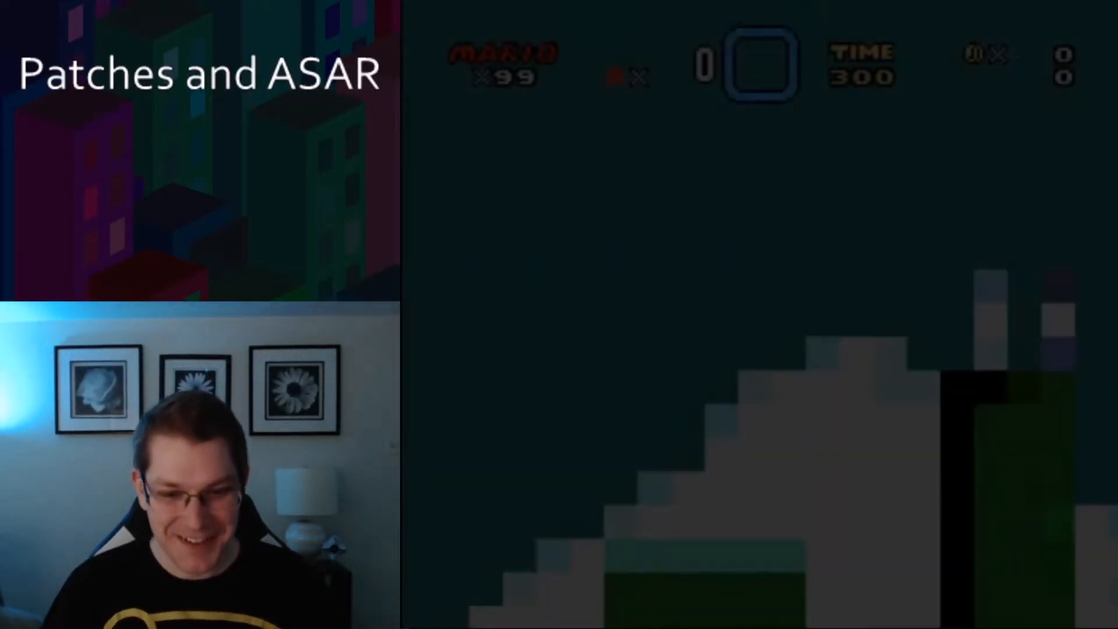
# Play through the first level's midway bar and go down the pipe into level 30.
pyautogui.press('Right')
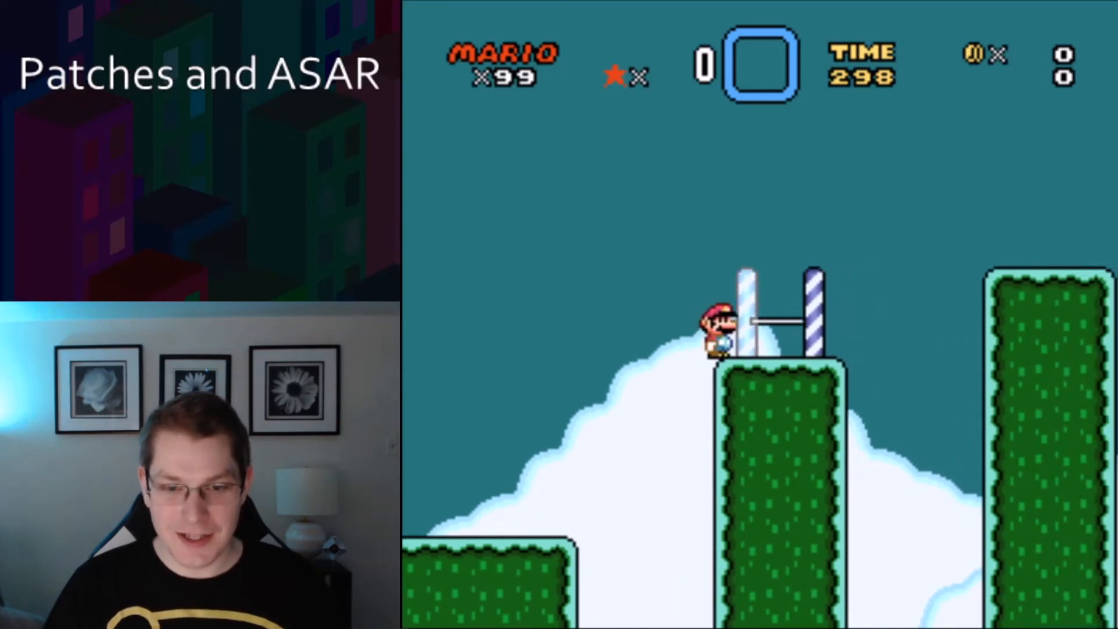
pyautogui.press('Right')
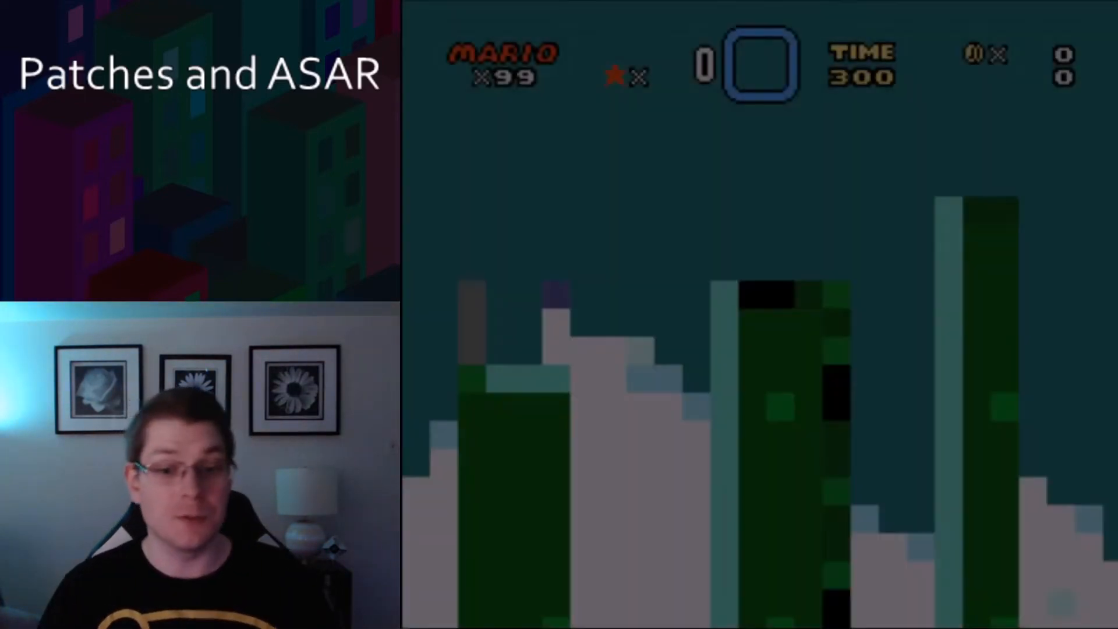
pyautogui.press('Right')
pyautogui.press('Right')
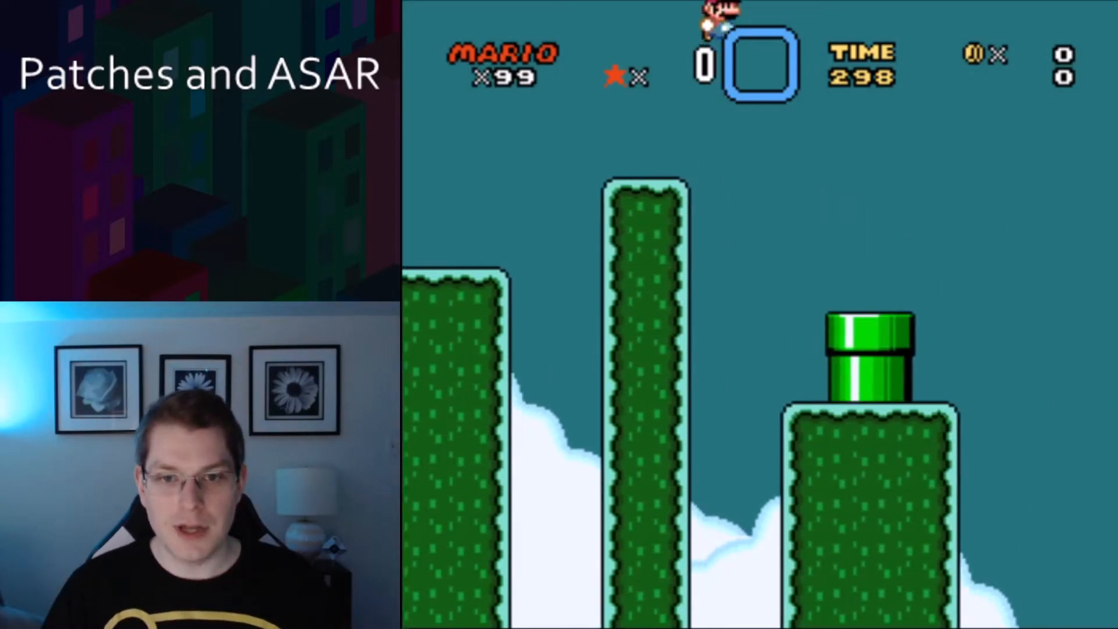
pyautogui.press('Down')
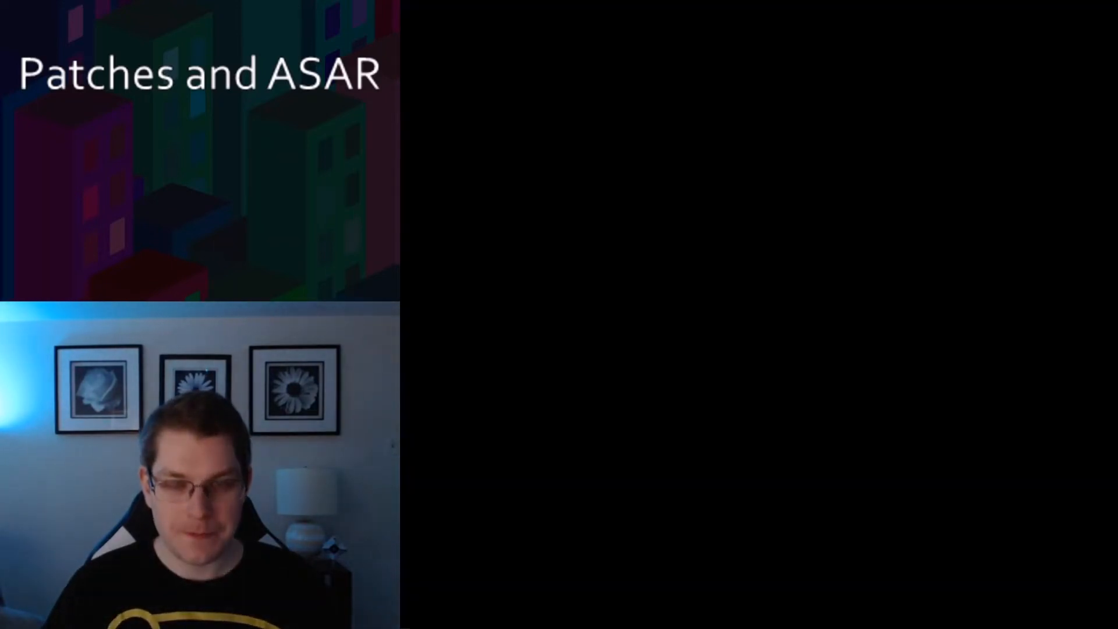
# Touch level 30's midway bar and die to test where the player respawns.
pyautogui.press('Right')
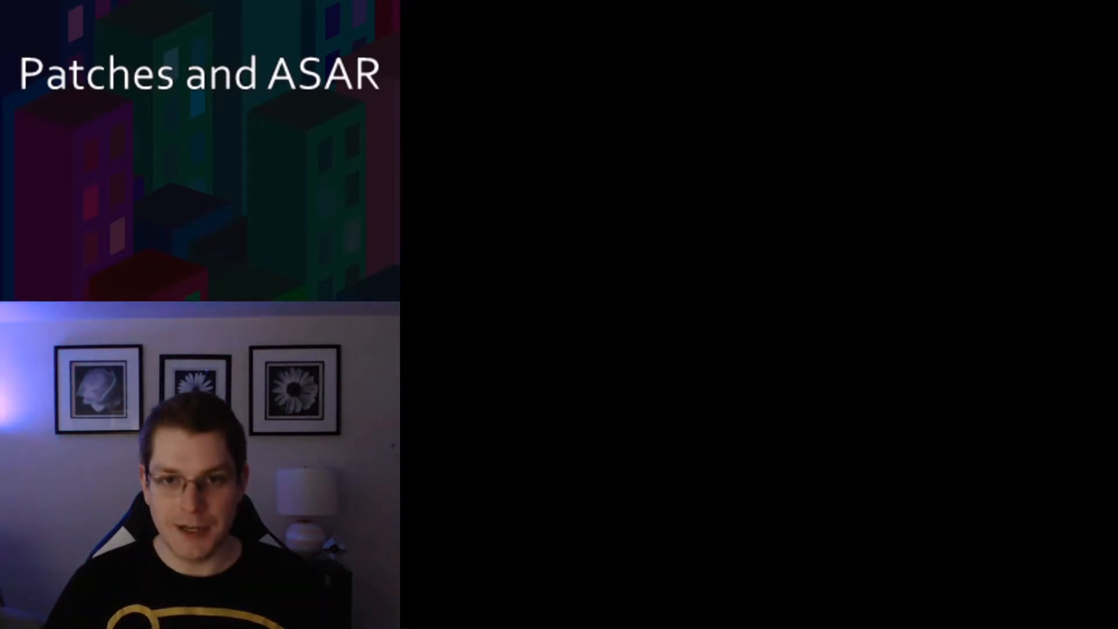
pyautogui.press('z')
pyautogui.press('Right')
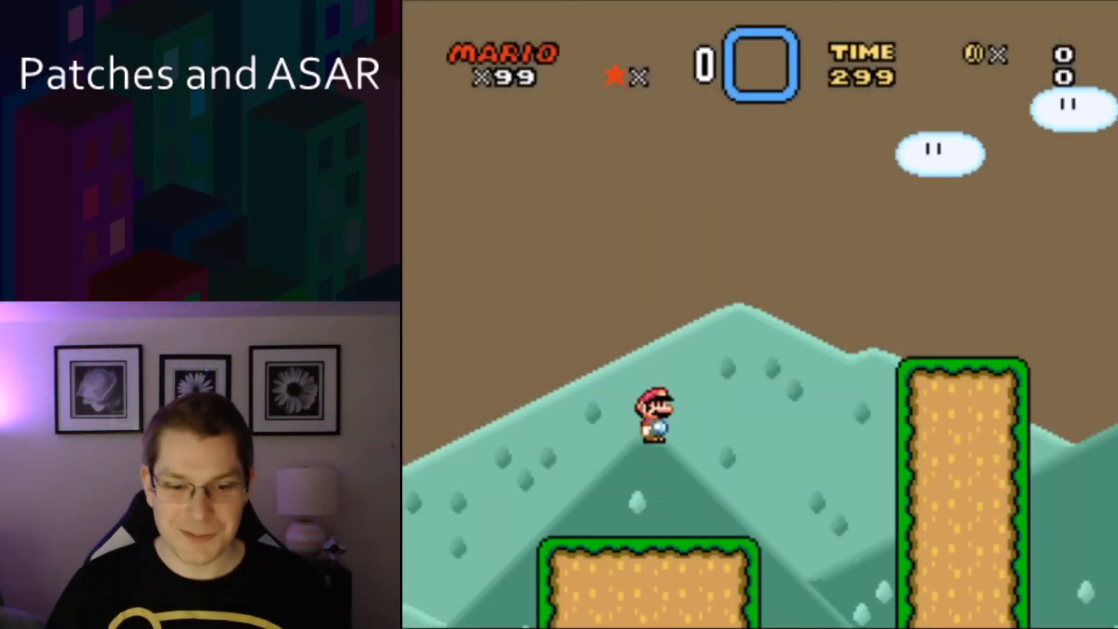
pyautogui.press('z')
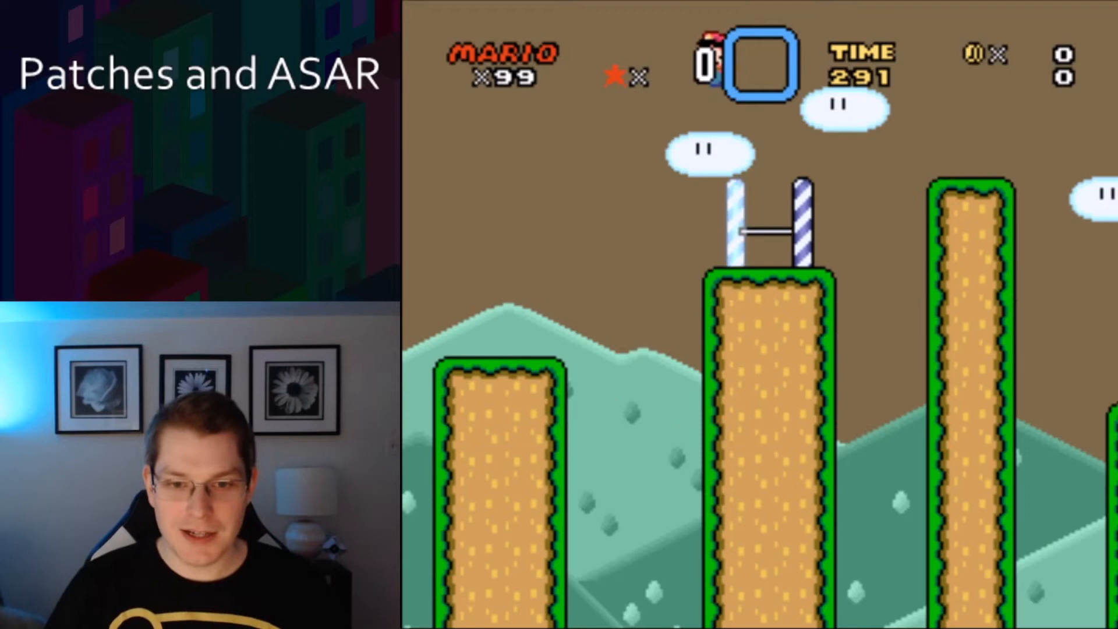
pyautogui.press('Right')
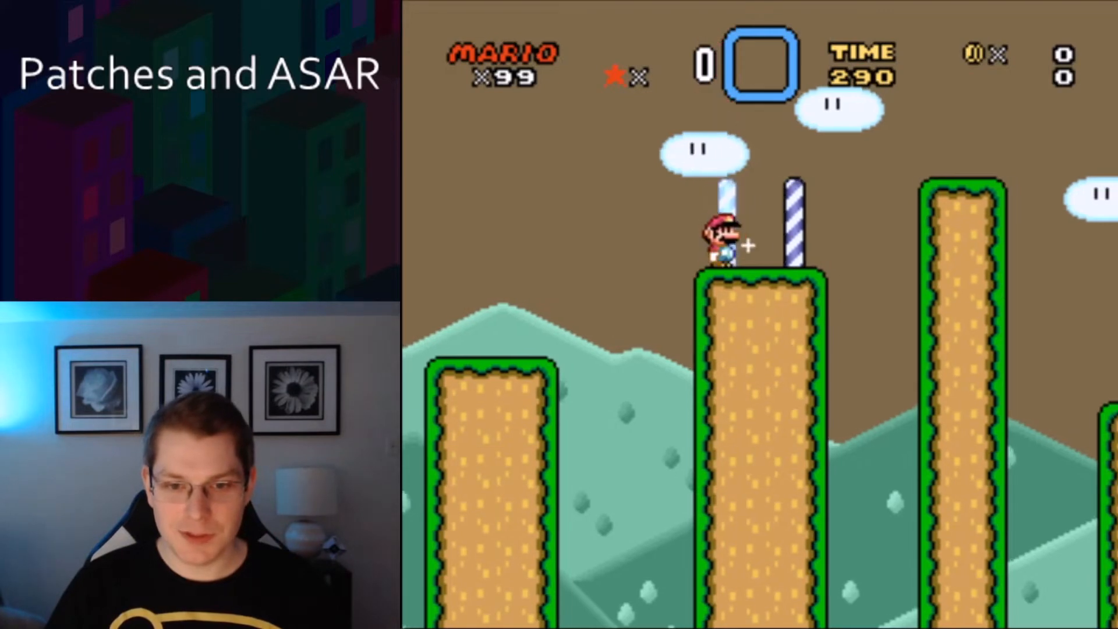
pyautogui.press('z')
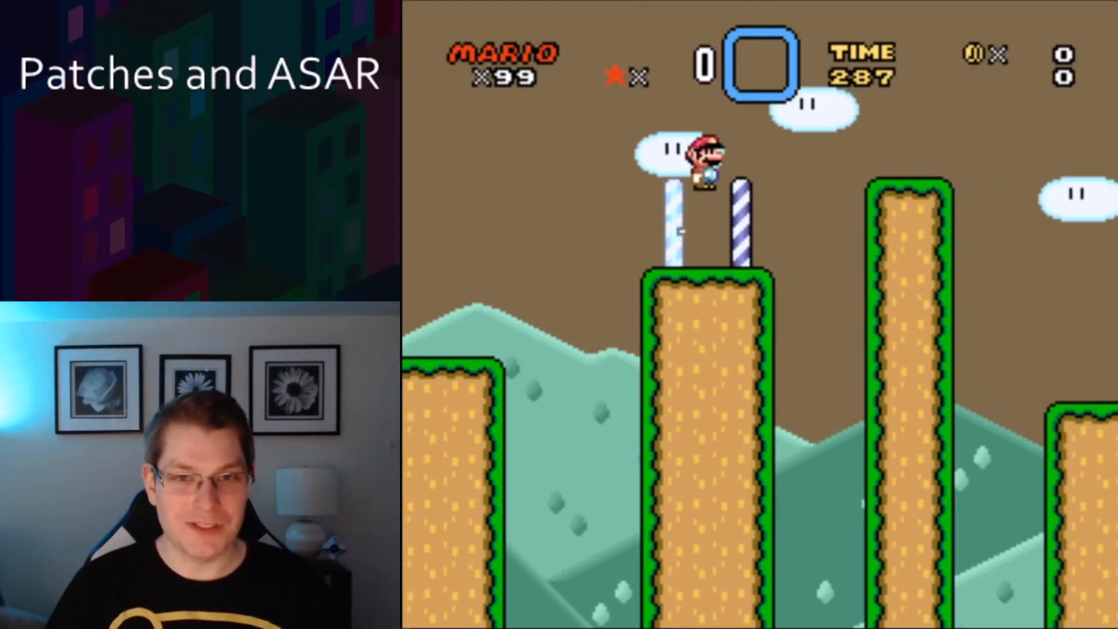
pyautogui.press('Right')
pyautogui.press('z')
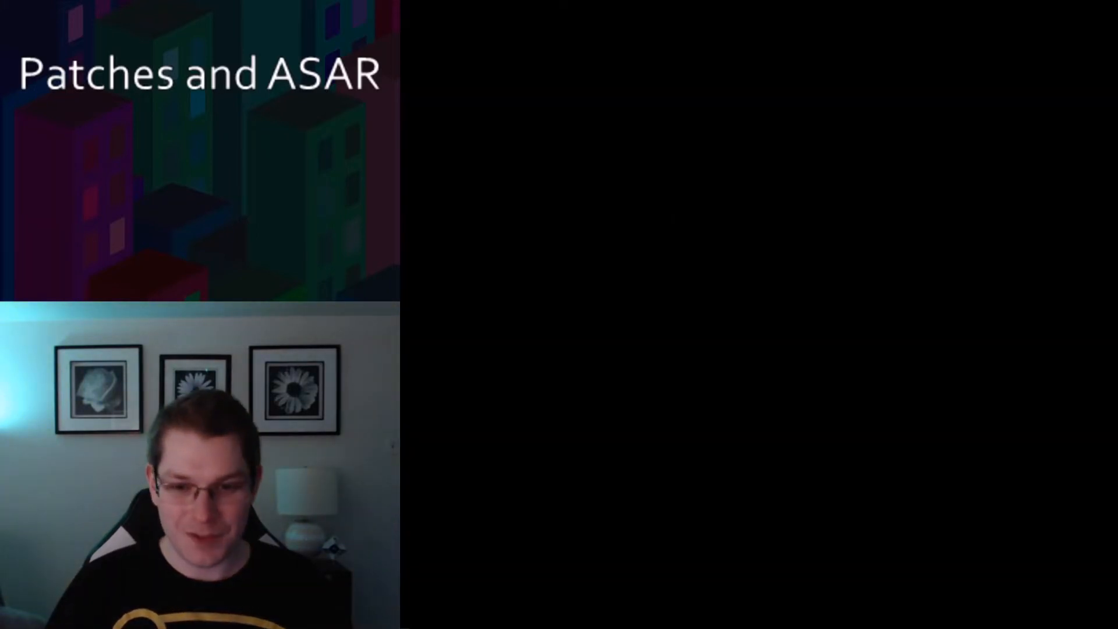
pyautogui.press('Right')
pyautogui.press('z')
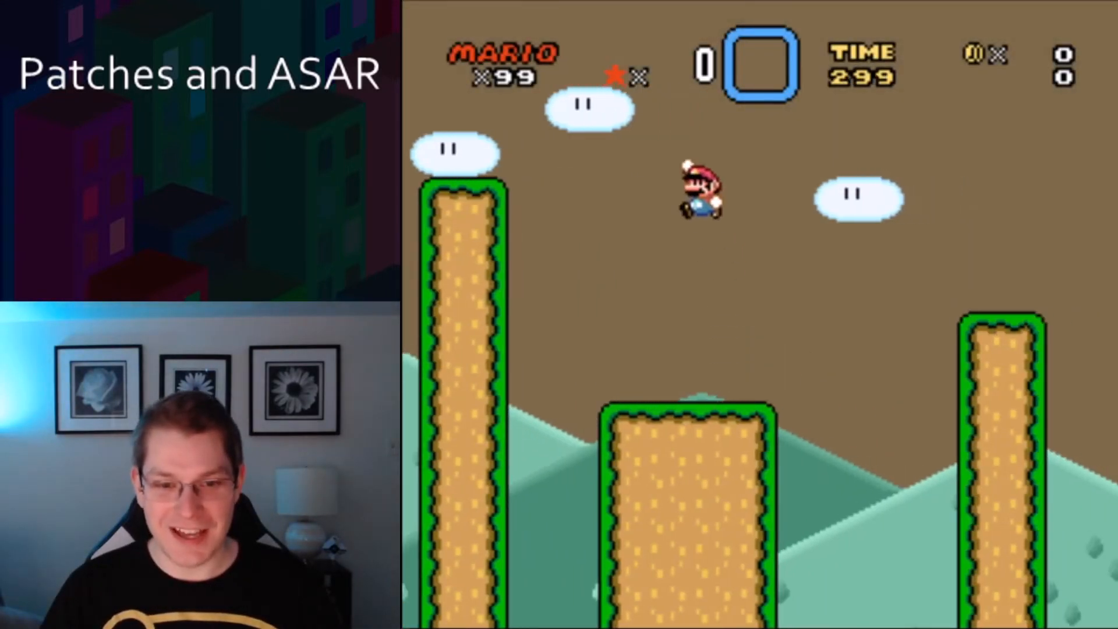
pyautogui.press('Left')
pyautogui.press('z')
pyautogui.press('Right')
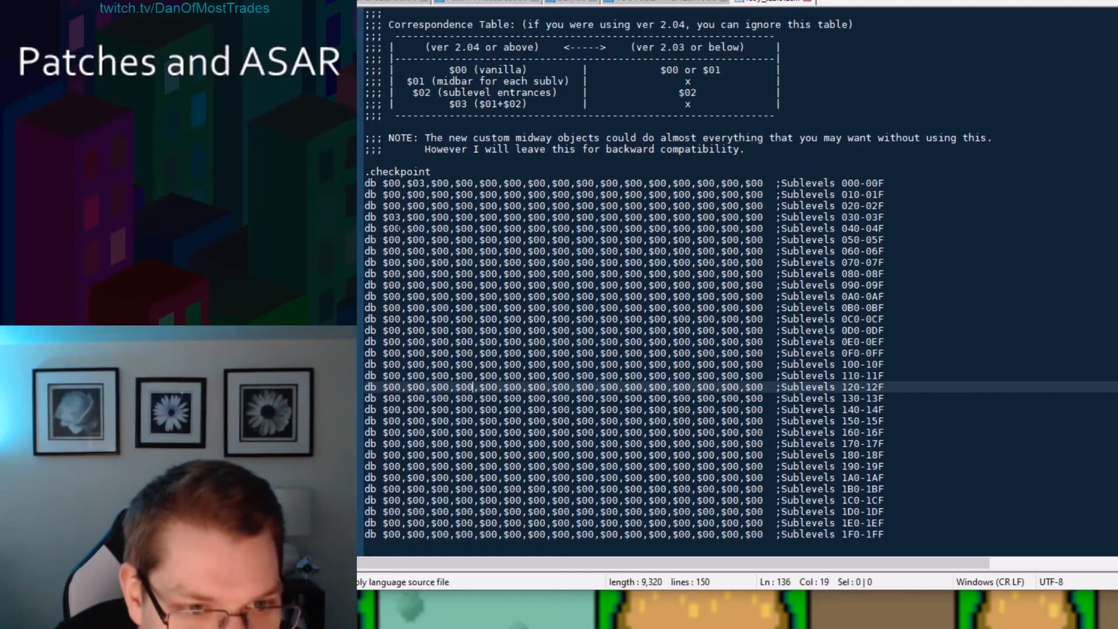
# Copy nuke_statusbar.asm into the Patches And ASAR YouTube folder.
pyautogui.click(389, 217)
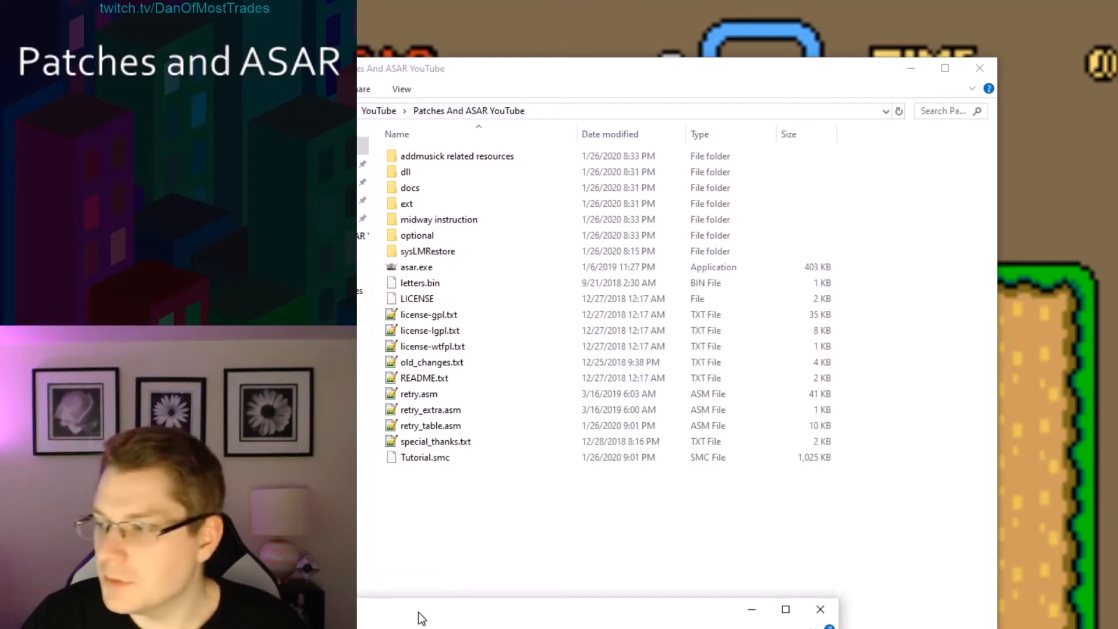
pyautogui.moveTo(421, 618); pyautogui.dragTo(591, 291)
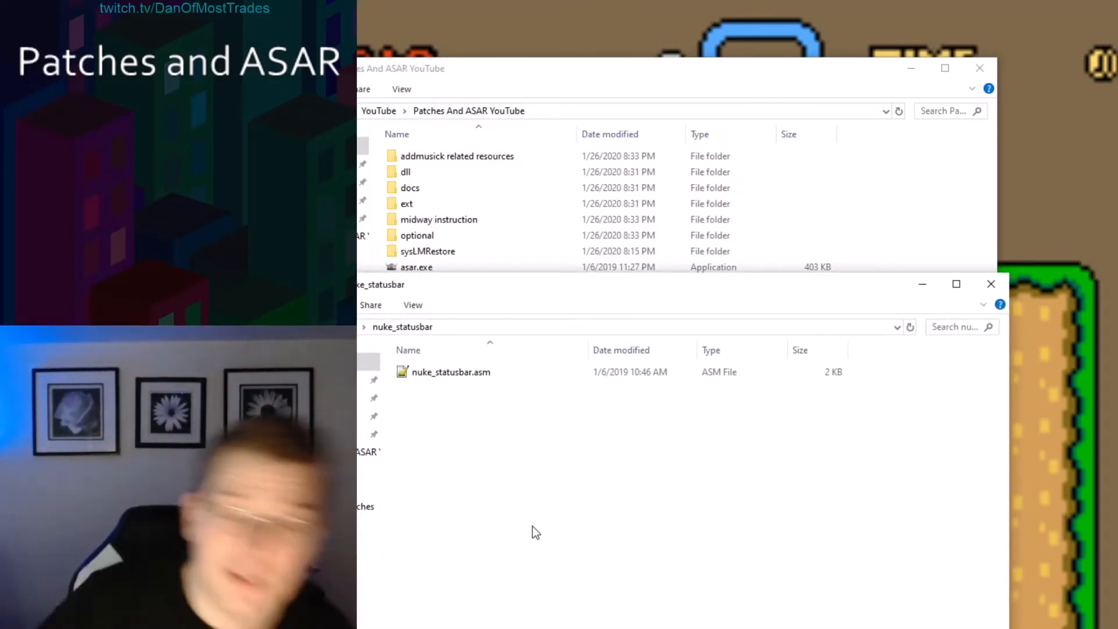
pyautogui.click(453, 374)
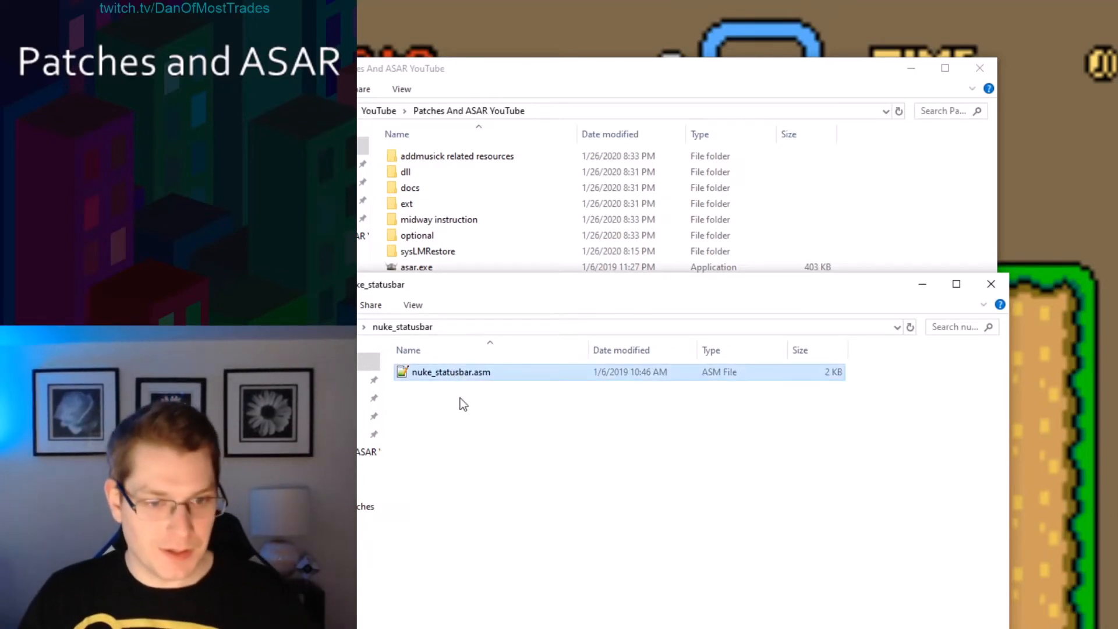
pyautogui.moveTo(544, 289); pyautogui.dragTo(539, 603)
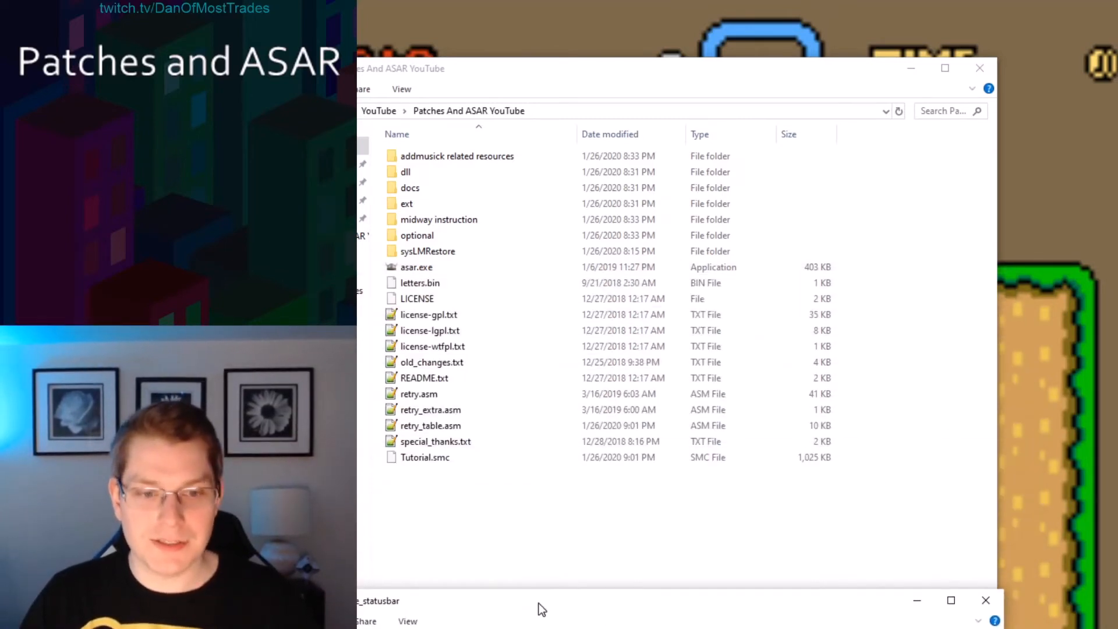
pyautogui.click(474, 522)
pyautogui.hotkey('ctrl', 'v')
pyautogui.click(460, 512)
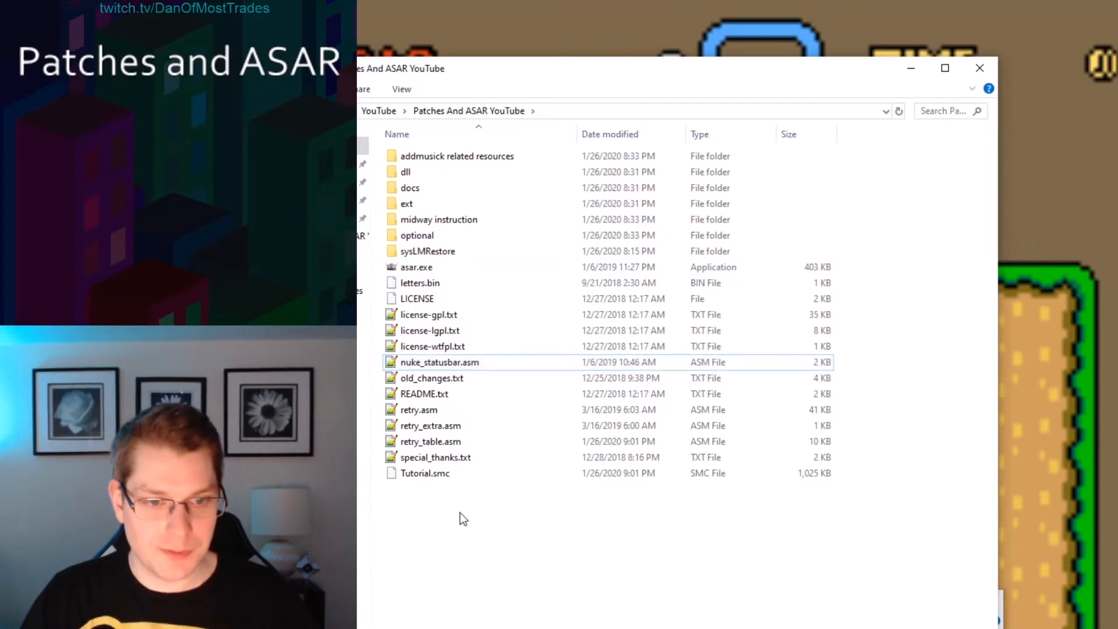
# Run Asar and apply nuke_statusbar.asm to Tutorial.smc.
pyautogui.doubleClick(420, 268)
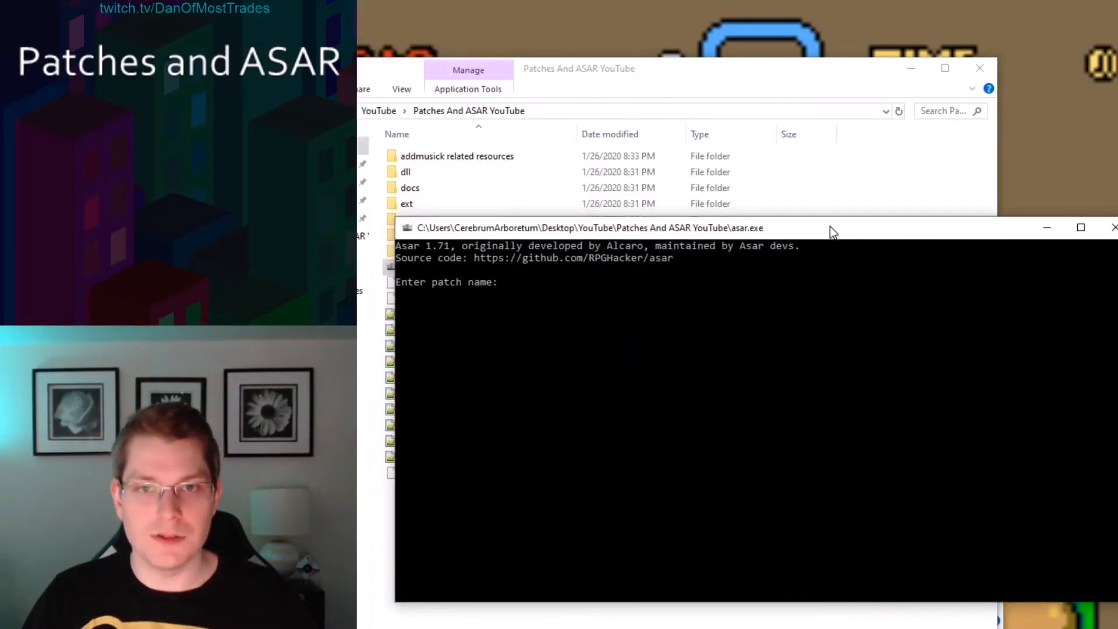
pyautogui.moveTo(829, 226); pyautogui.dragTo(969, 318)
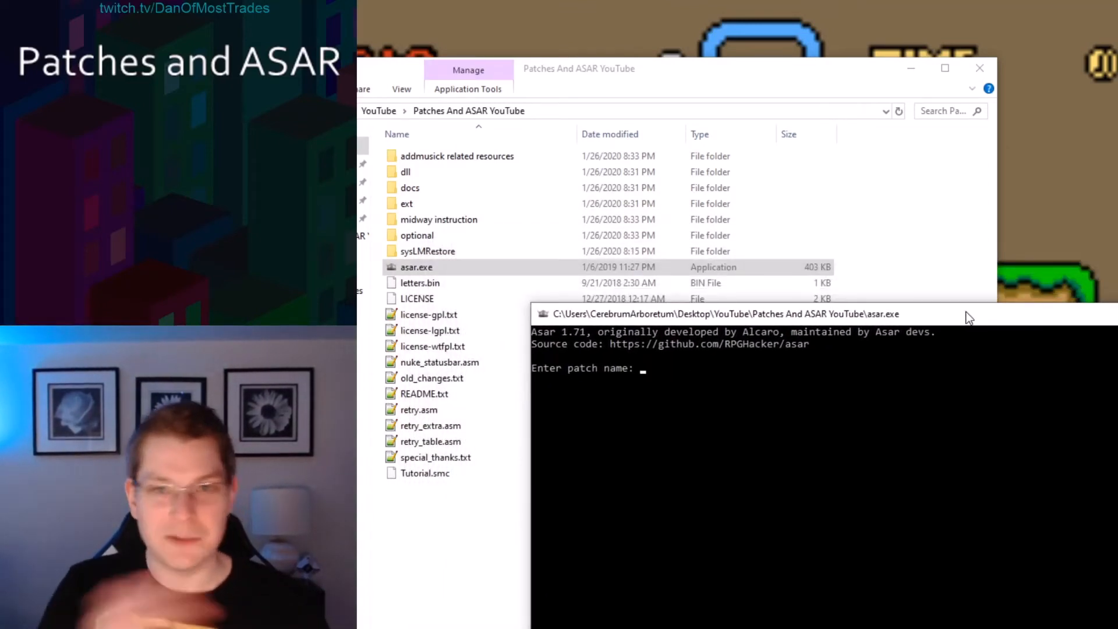
pyautogui.write('nu')
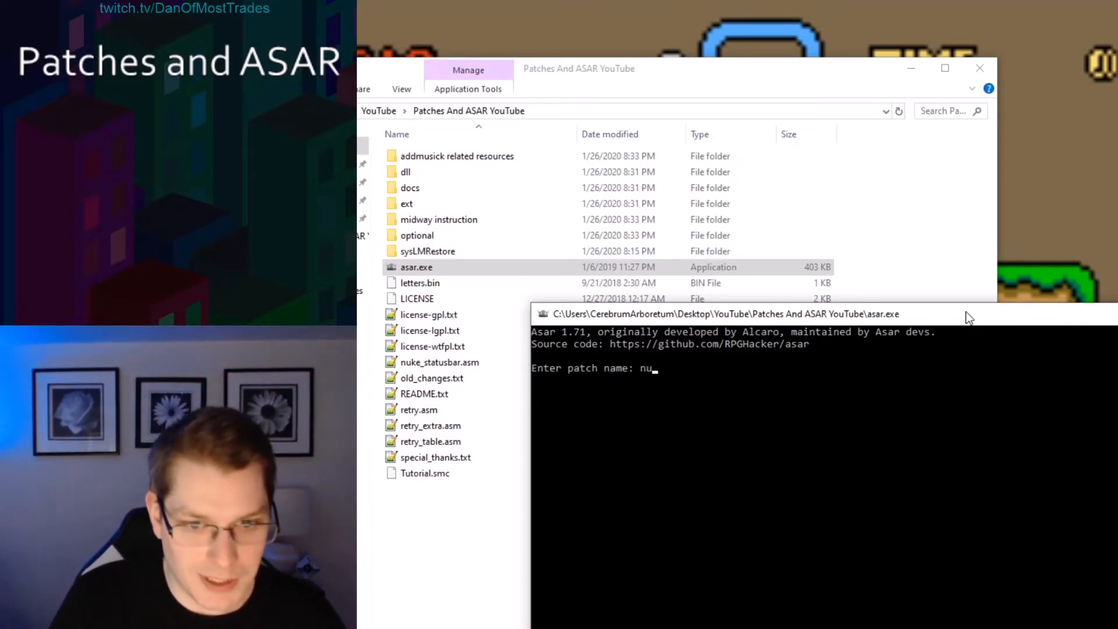
pyautogui.write('ke_')
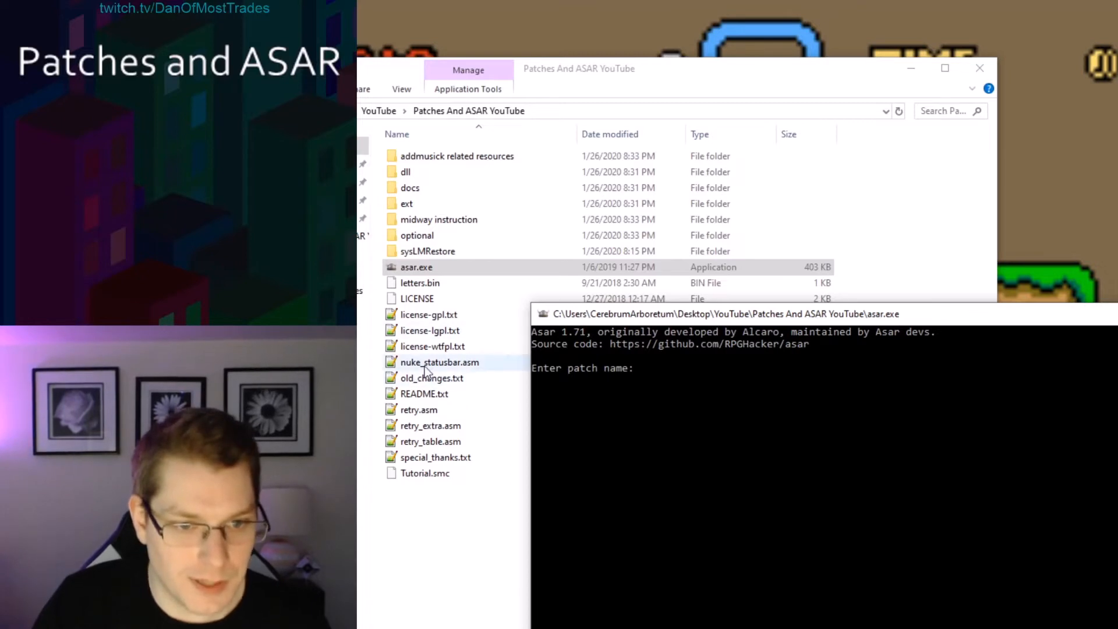
pyautogui.moveTo(427, 367); pyautogui.dragTo(720, 432)
pyautogui.press('Return')
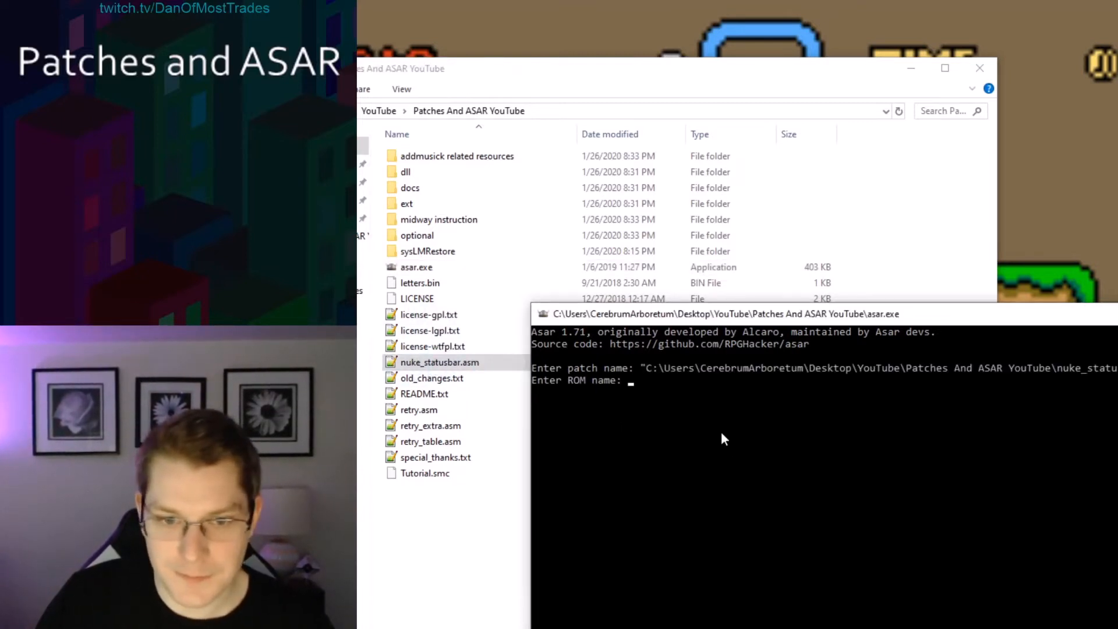
pyautogui.moveTo(425, 473); pyautogui.dragTo(729, 442)
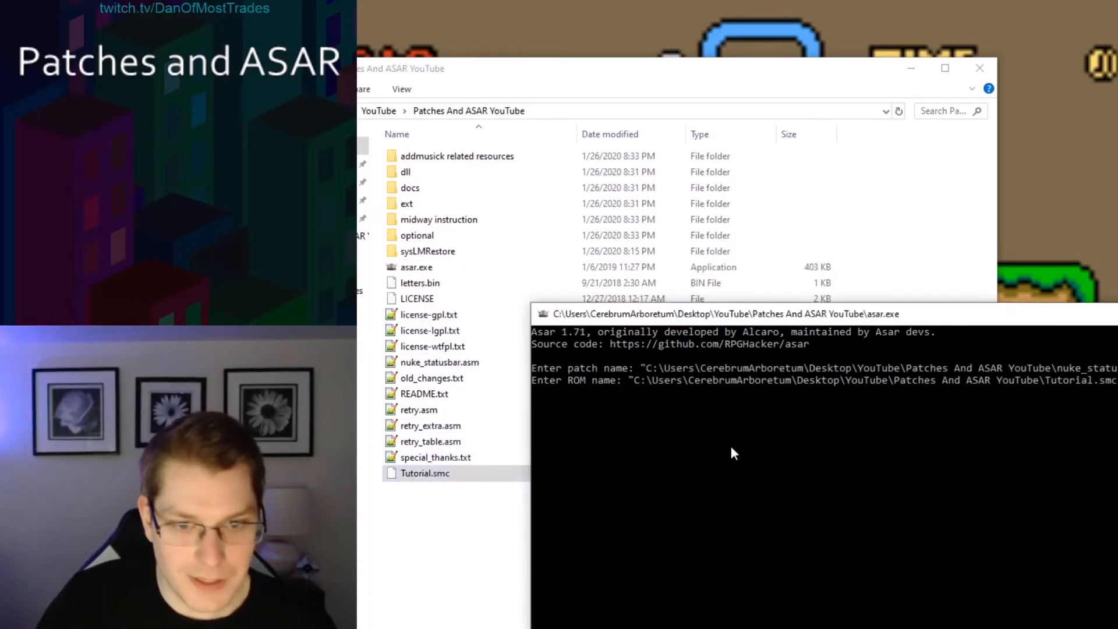
pyautogui.press('Return')
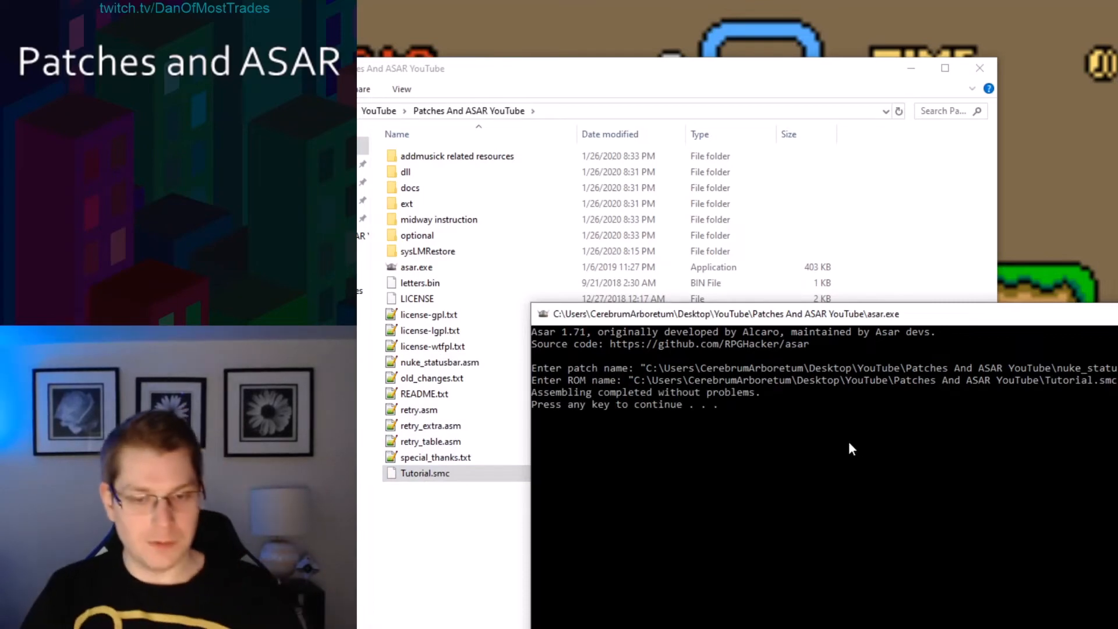
pyautogui.press('Return')
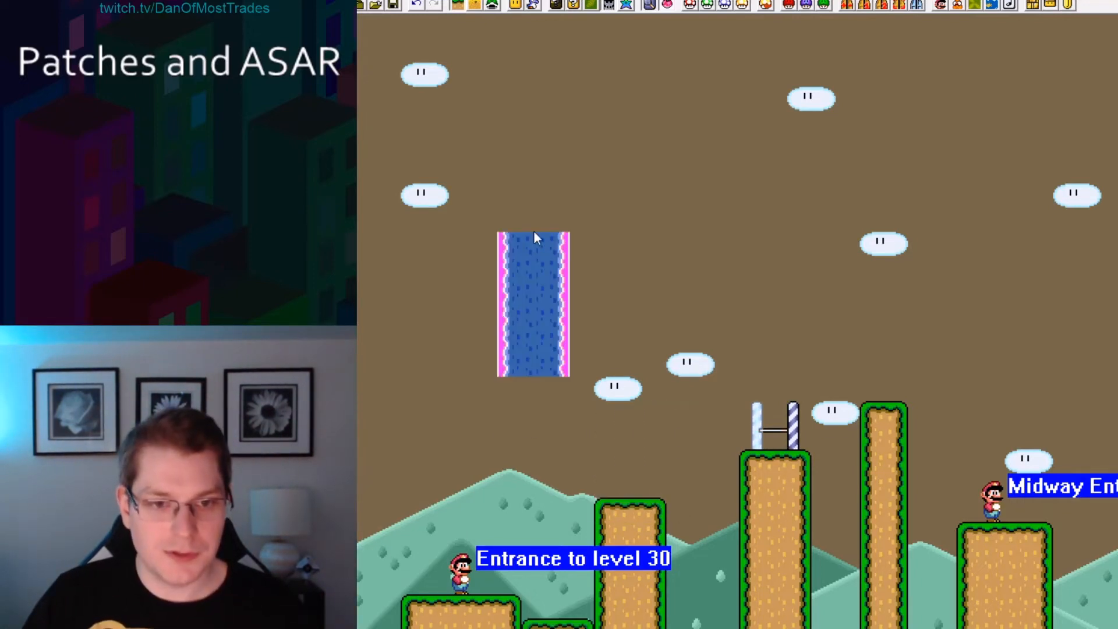
# In level 30, move the tall blue object down and add Spiny sprites near the level entrance.
pyautogui.moveTo(532, 233); pyautogui.dragTo(553, 628)
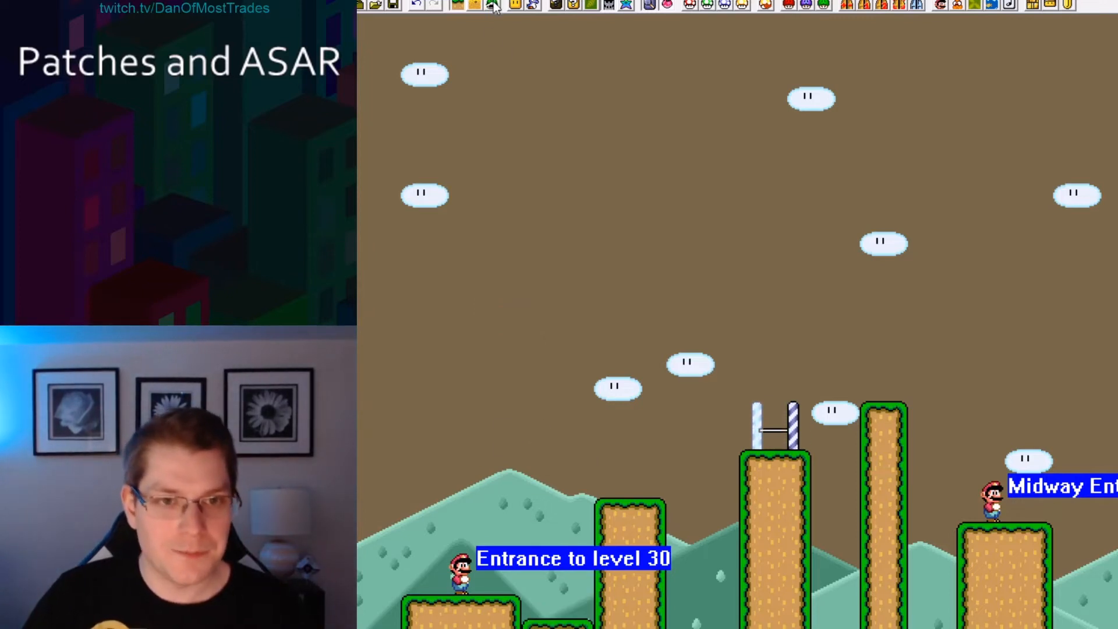
pyautogui.click(532, 6)
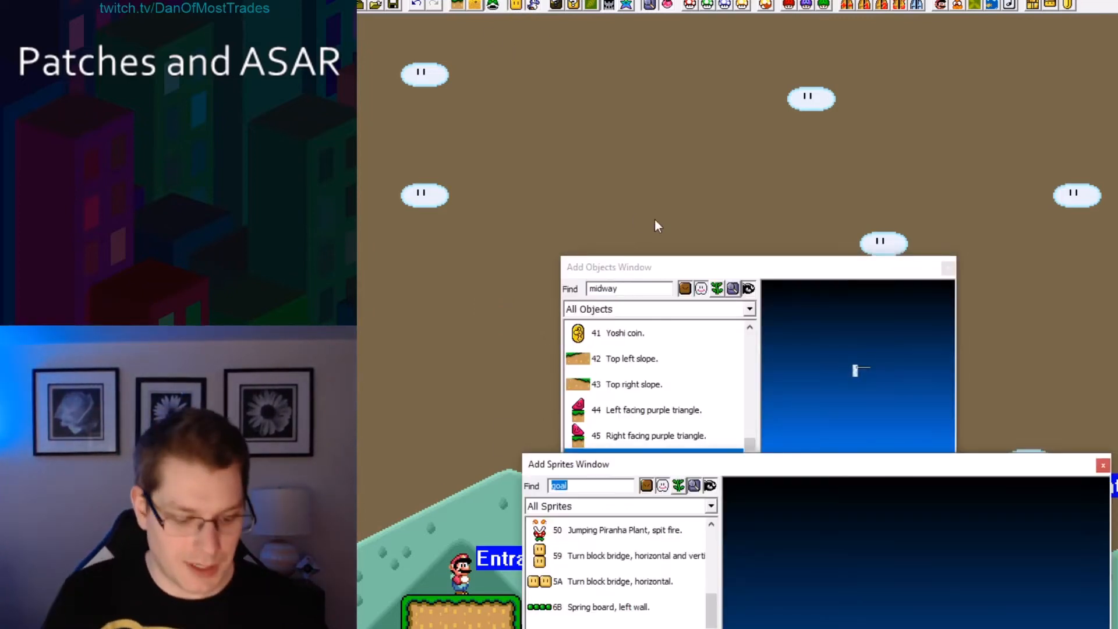
pyautogui.write('spiny')
pyautogui.press('Return')
pyautogui.click(1101, 465)
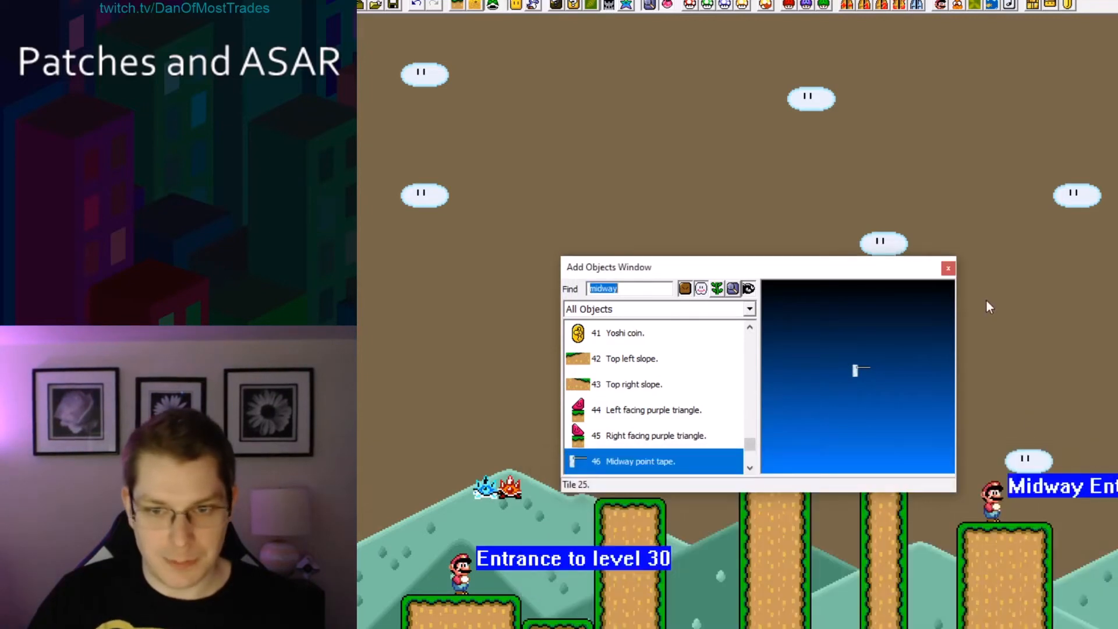
# Close the object window and move both Spinies down onto the low ground beside the entrance ledge.
pyautogui.click(948, 267)
pyautogui.moveTo(510, 484); pyautogui.dragTo(575, 598)
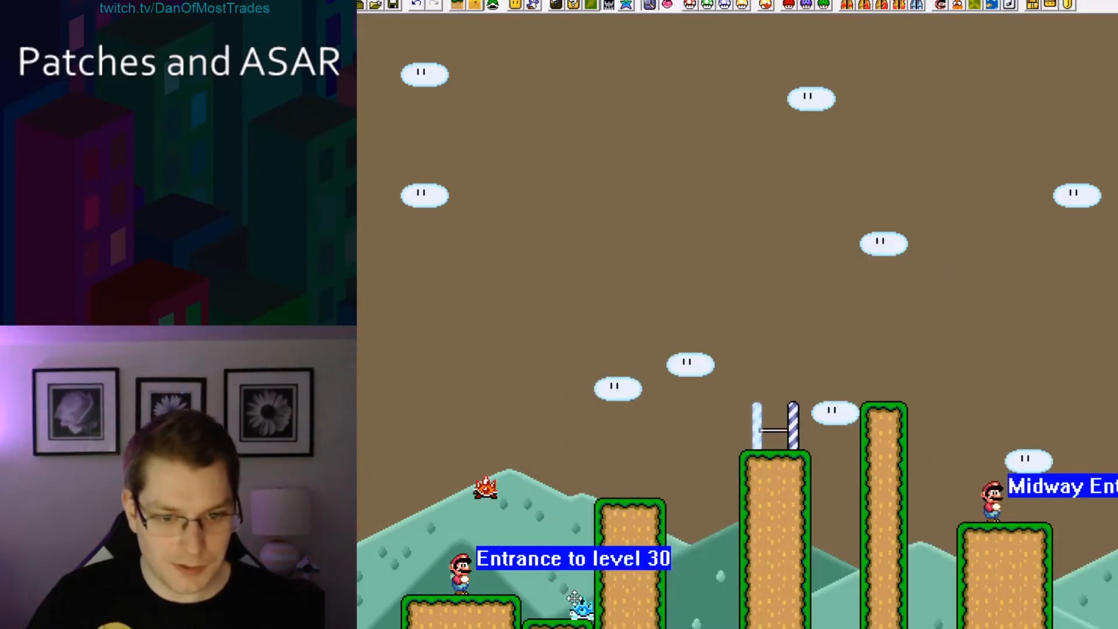
pyautogui.moveTo(500, 502); pyautogui.dragTo(538, 600)
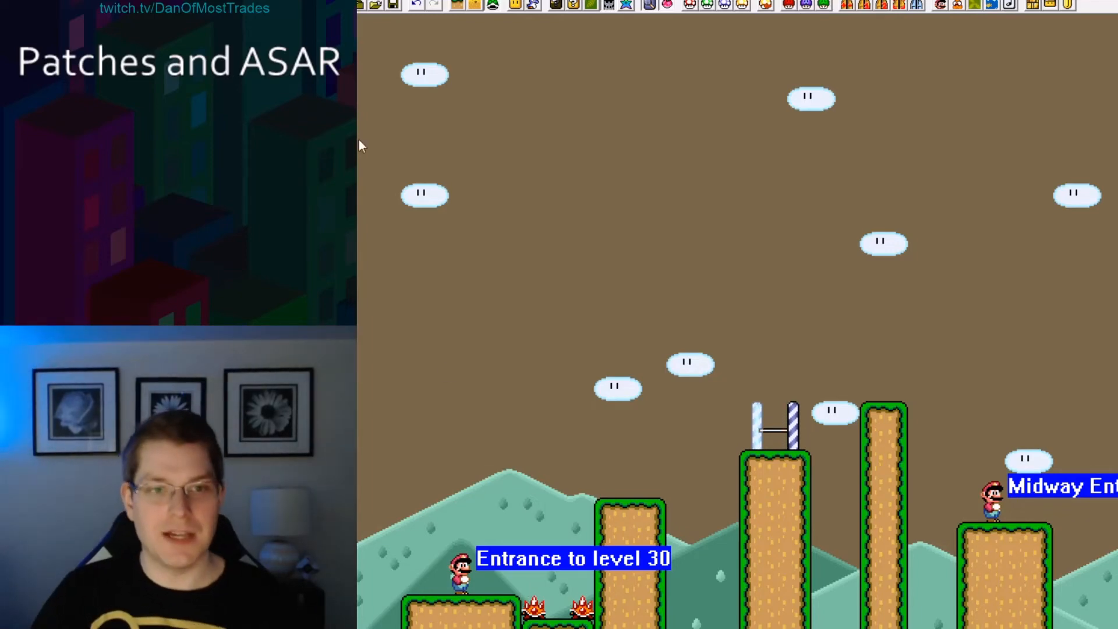
# Test level 30 in the emulator, running into the Spinies to die.
pyautogui.click(394, 5)
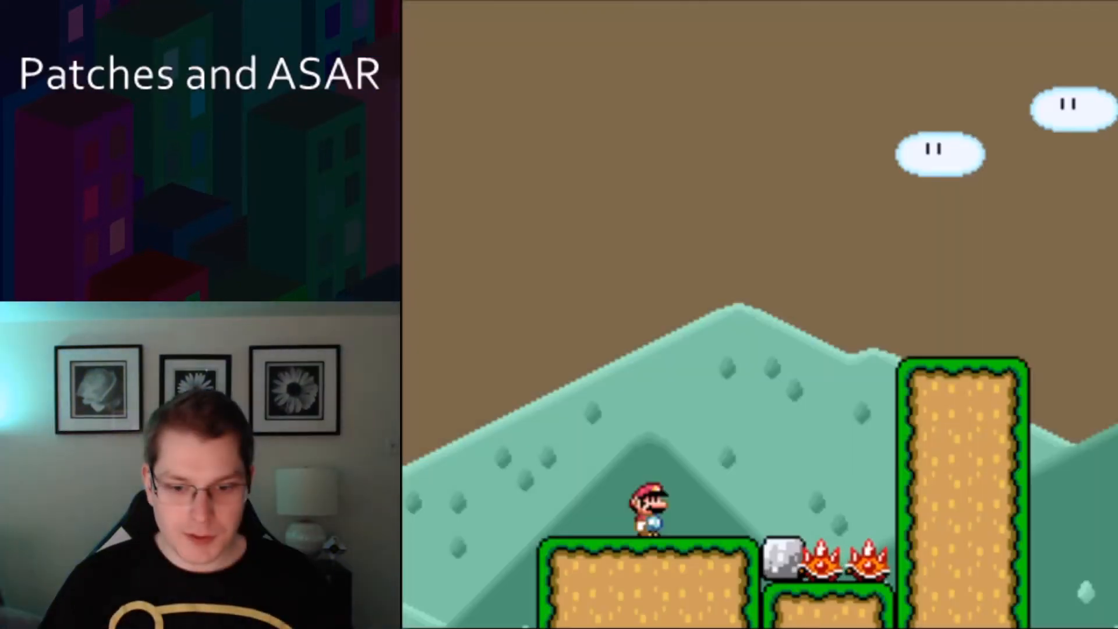
pyautogui.press('Right')
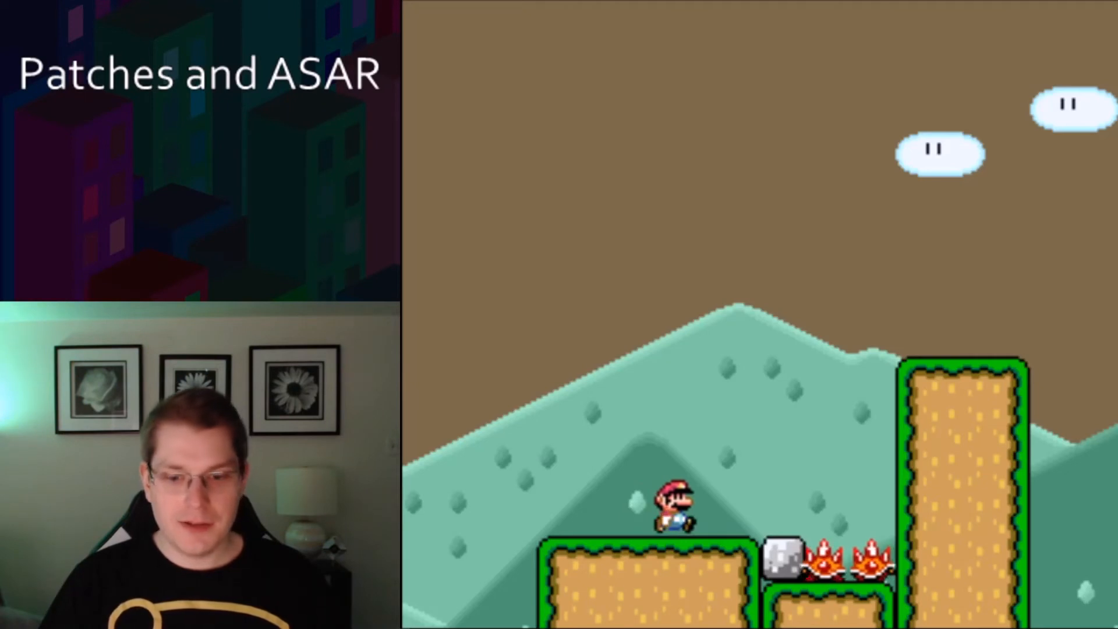
pyautogui.press('x')
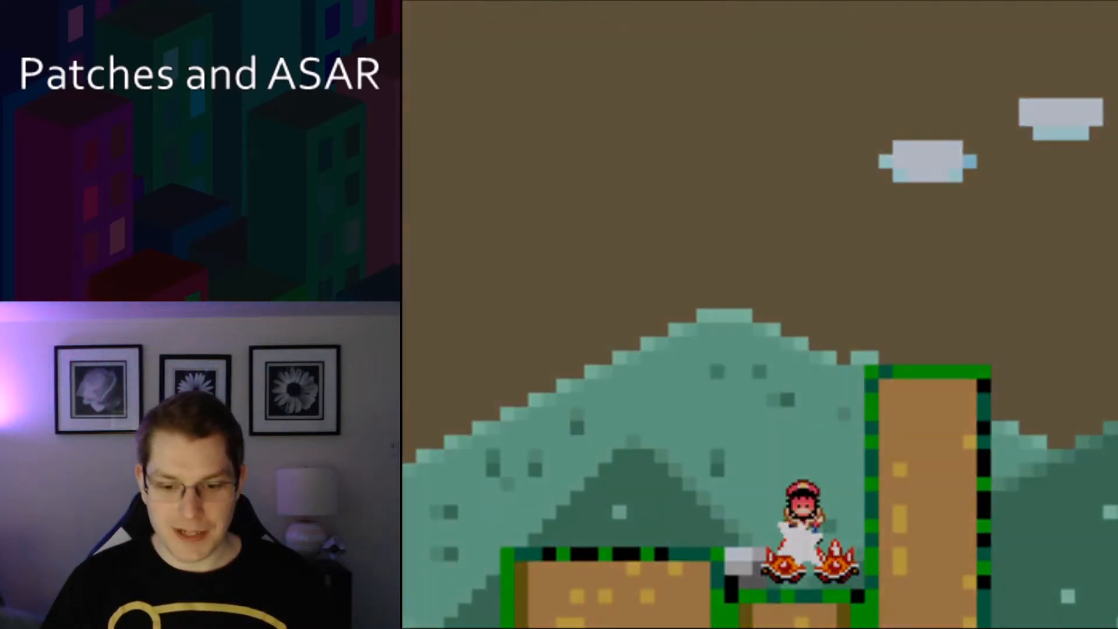
pyautogui.press('F1')
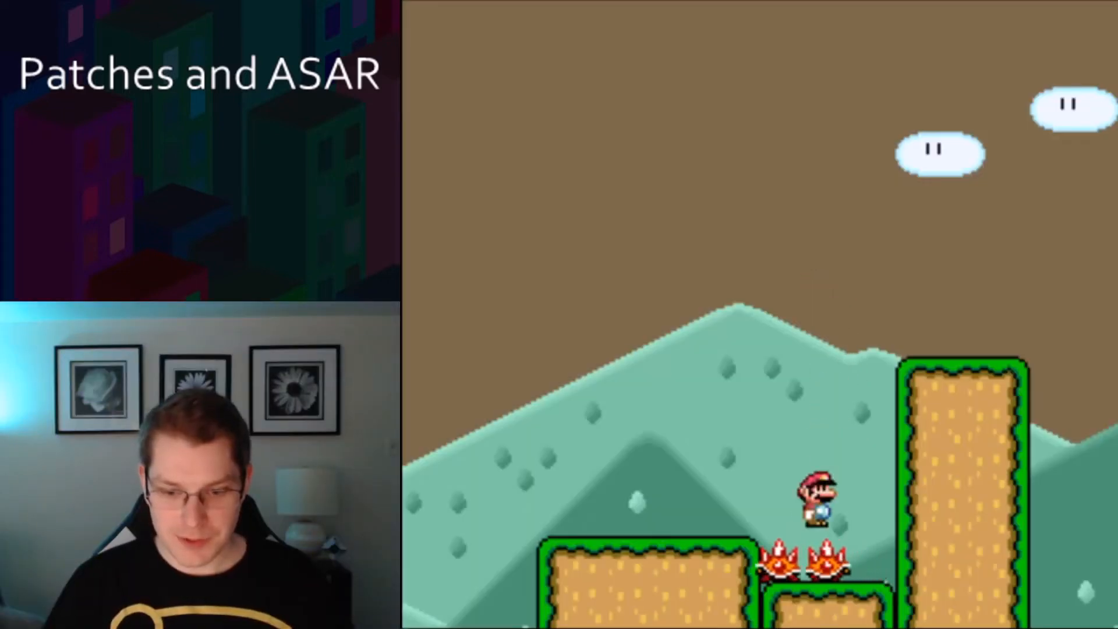
pyautogui.press('F1')
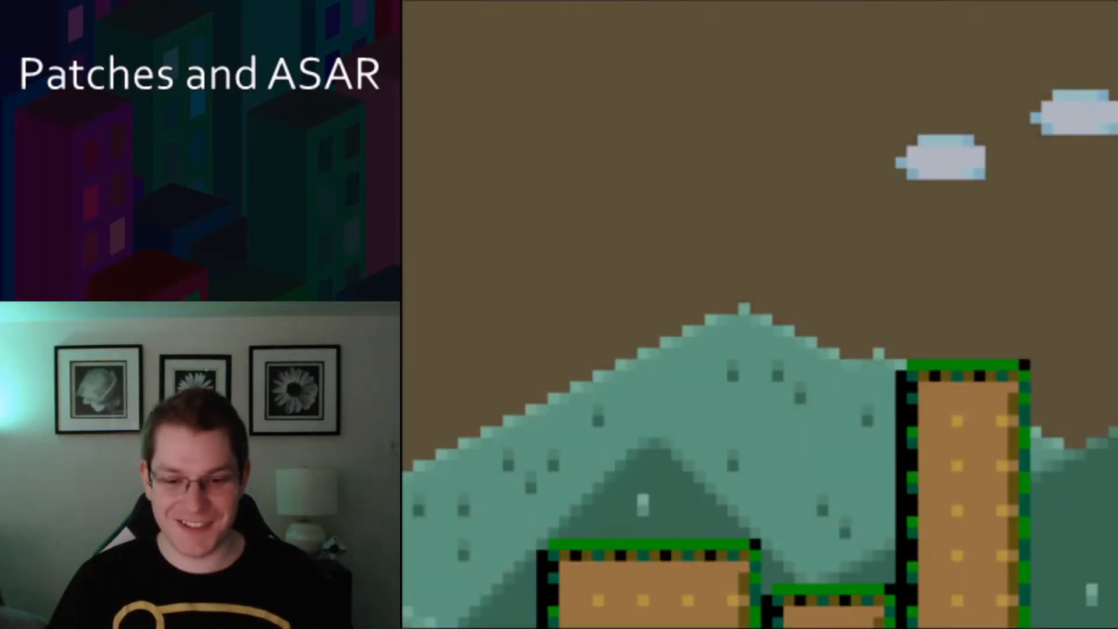
pyautogui.press('x')
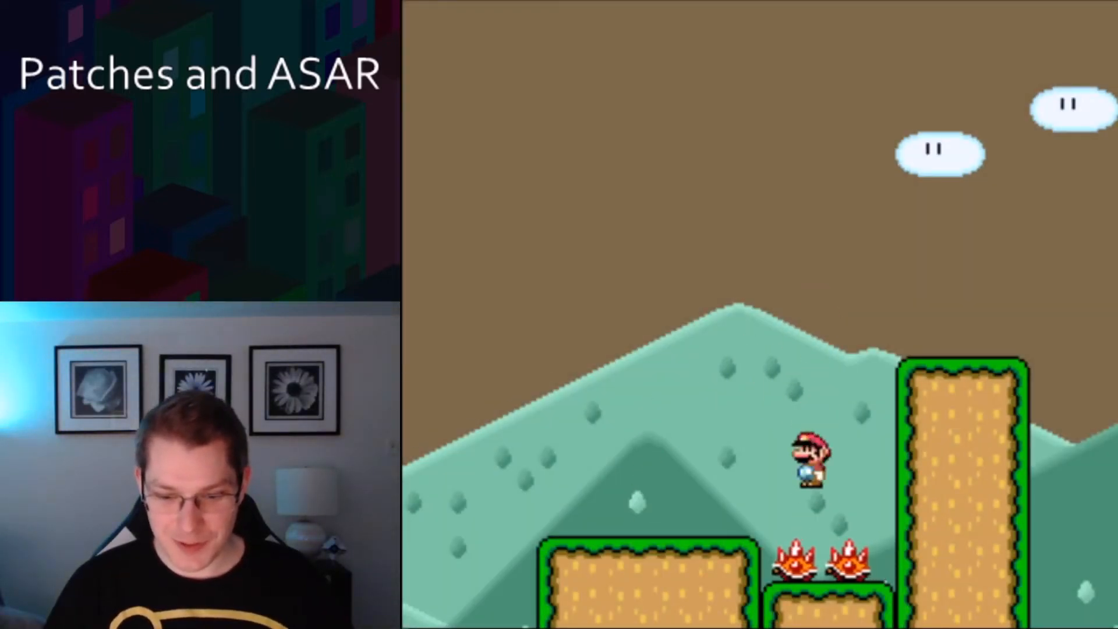
pyautogui.press('x')
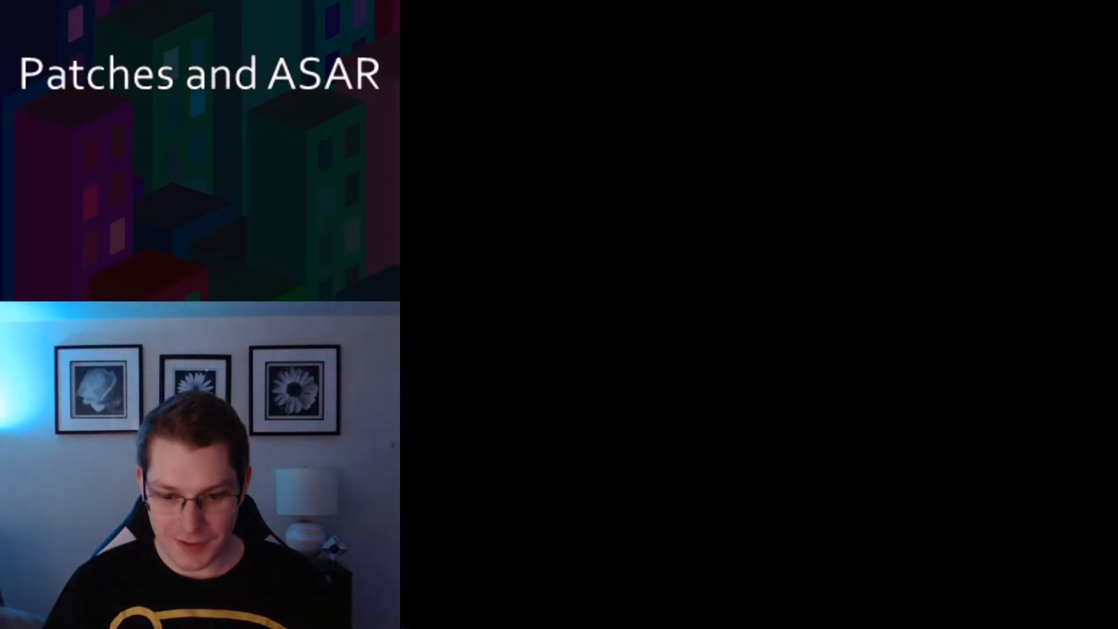
# Retry the level and die on the Spinies again.
pyautogui.press('Right')
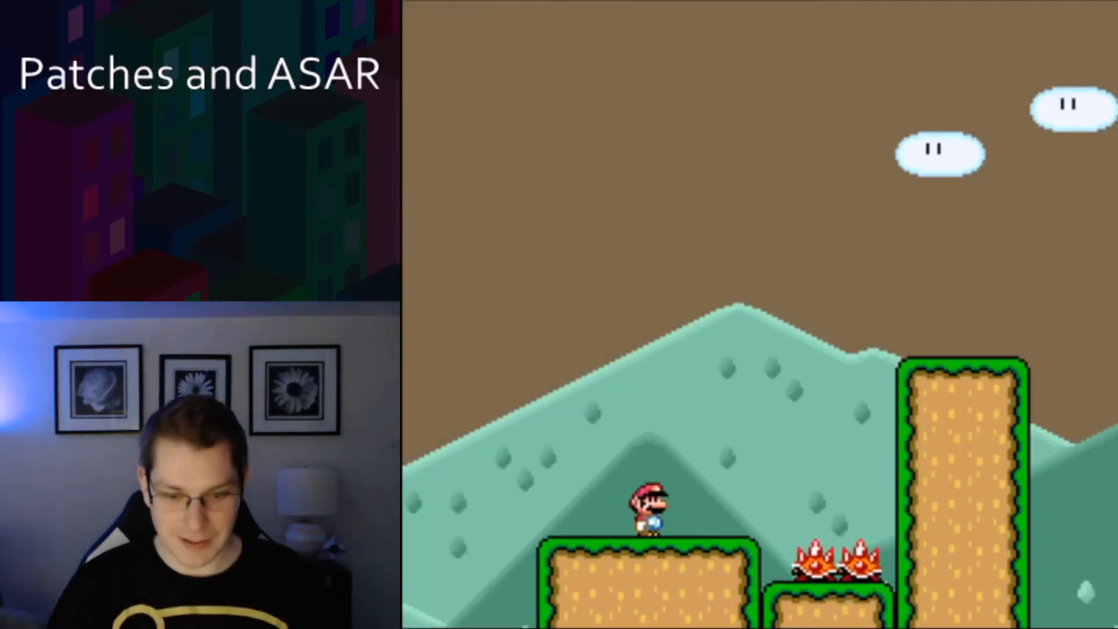
pyautogui.press('Right')
pyautogui.press('x')
pyautogui.press('Left')
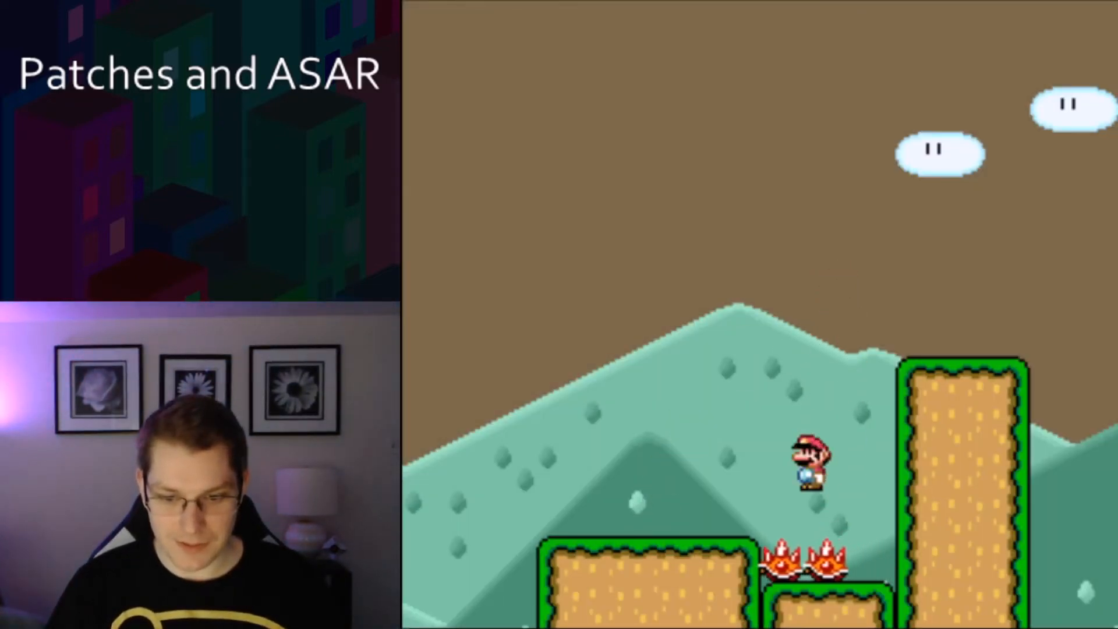
pyautogui.press('Right')
pyautogui.press('Right')
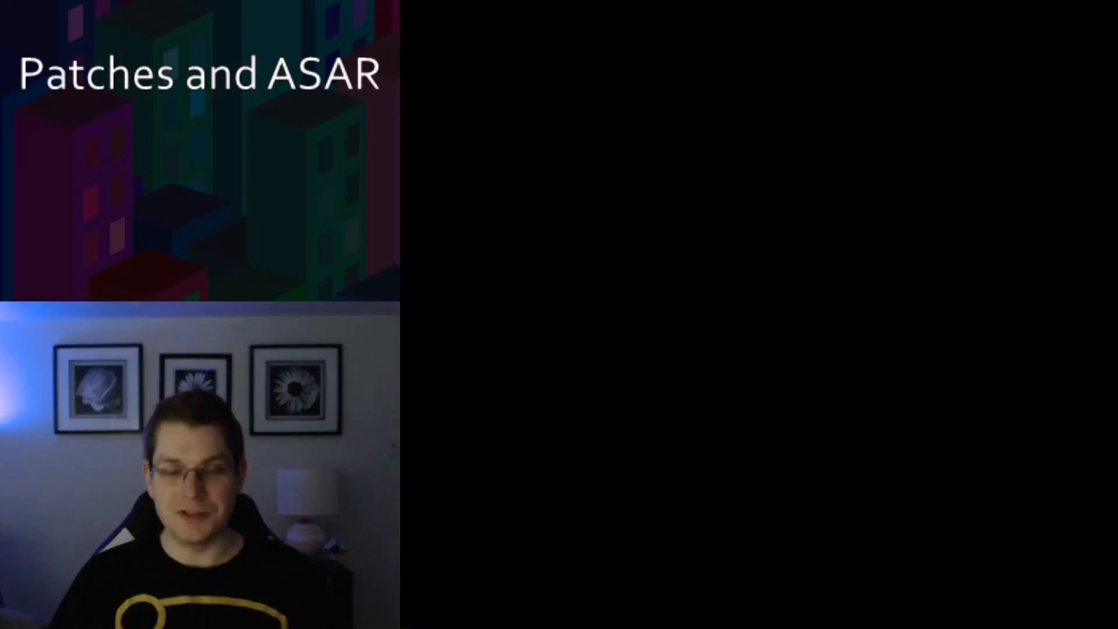
pyautogui.press('Right')
# Hop back and forth above the Spinies until landing on them, then resume the game.
pyautogui.press('v')
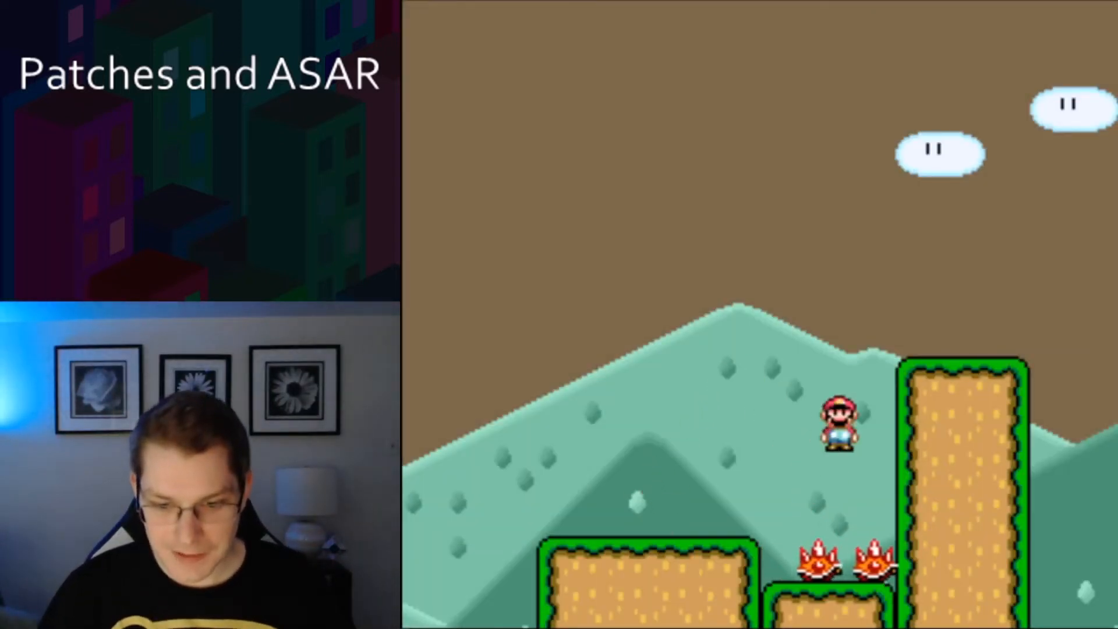
pyautogui.press('Left')
pyautogui.press('Right')
pyautogui.press('Left')
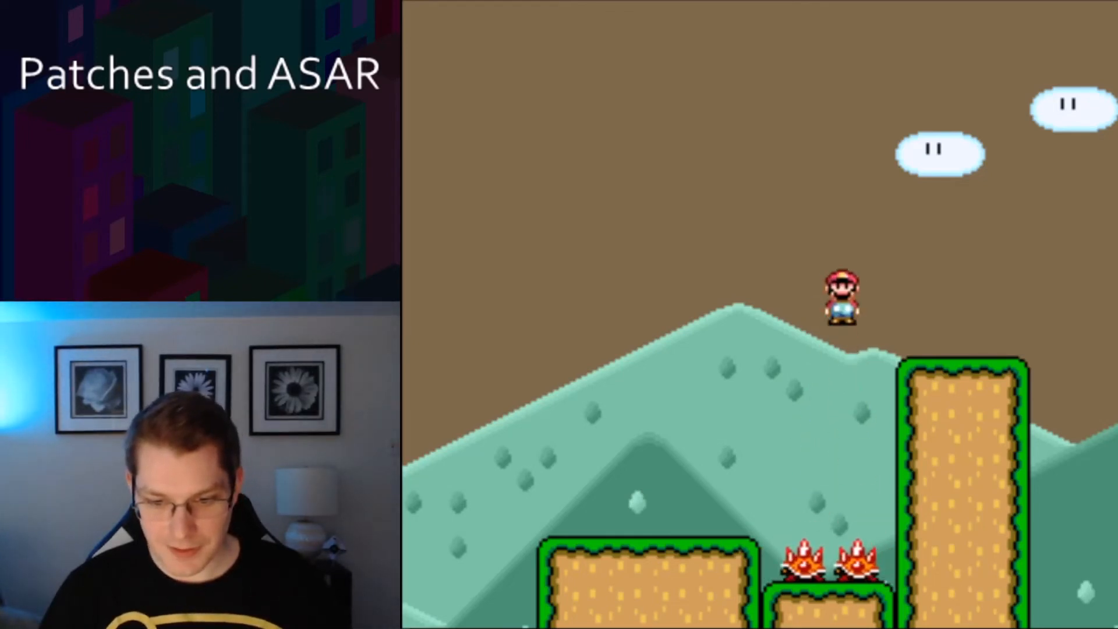
pyautogui.press('Right')
pyautogui.press('Left')
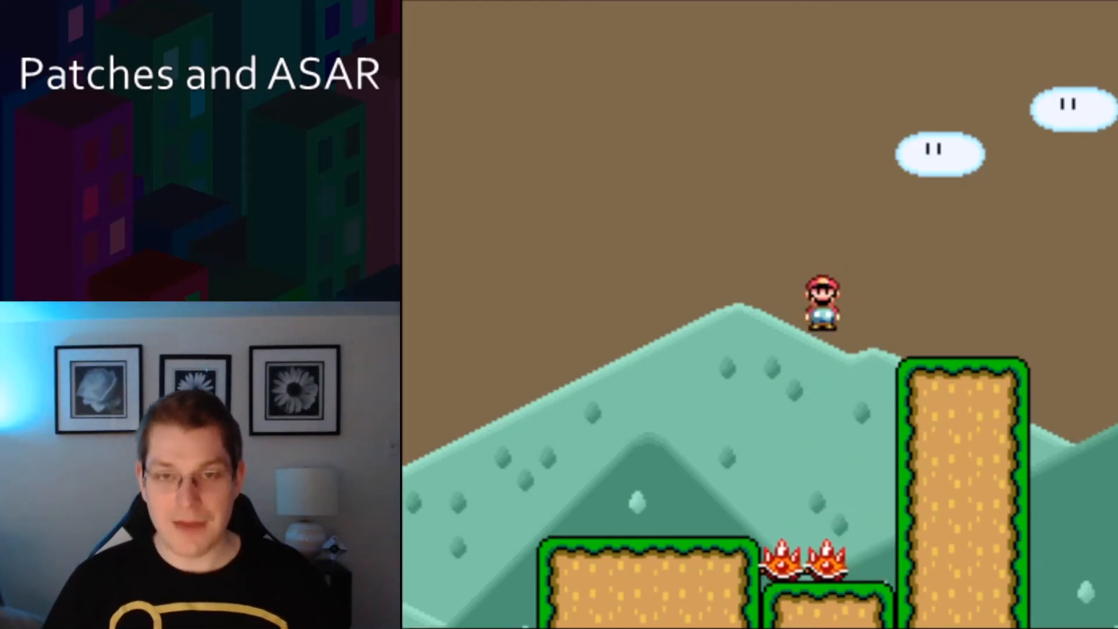
pyautogui.press('Right')
pyautogui.press('Left')
pyautogui.press('Right')
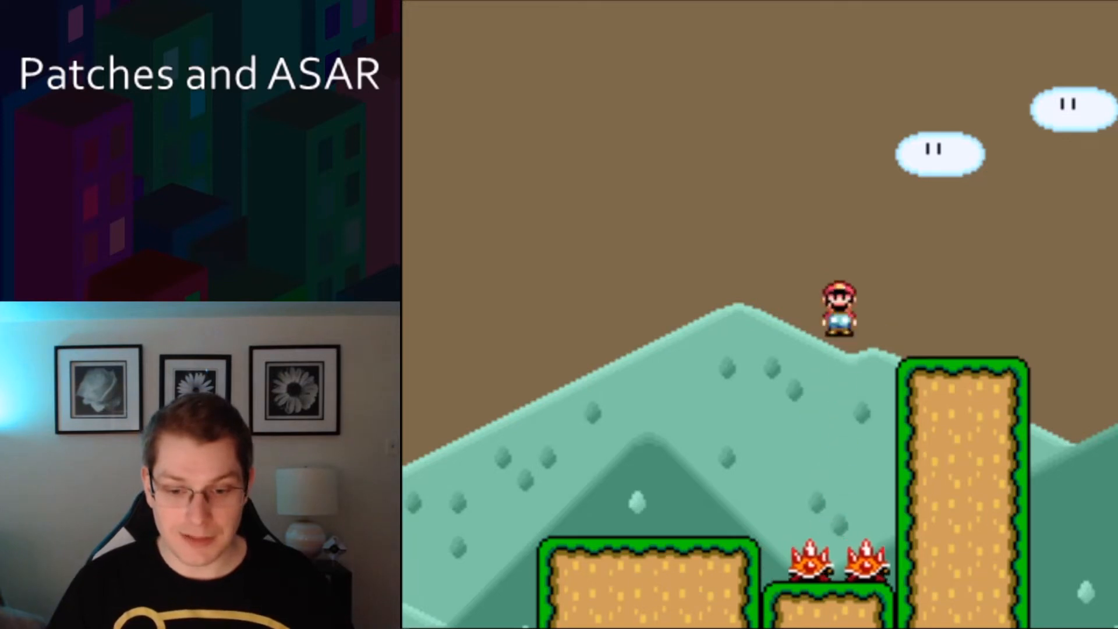
pyautogui.press('Left')
pyautogui.press('Right')
pyautogui.press('Left')
pyautogui.press('Right')
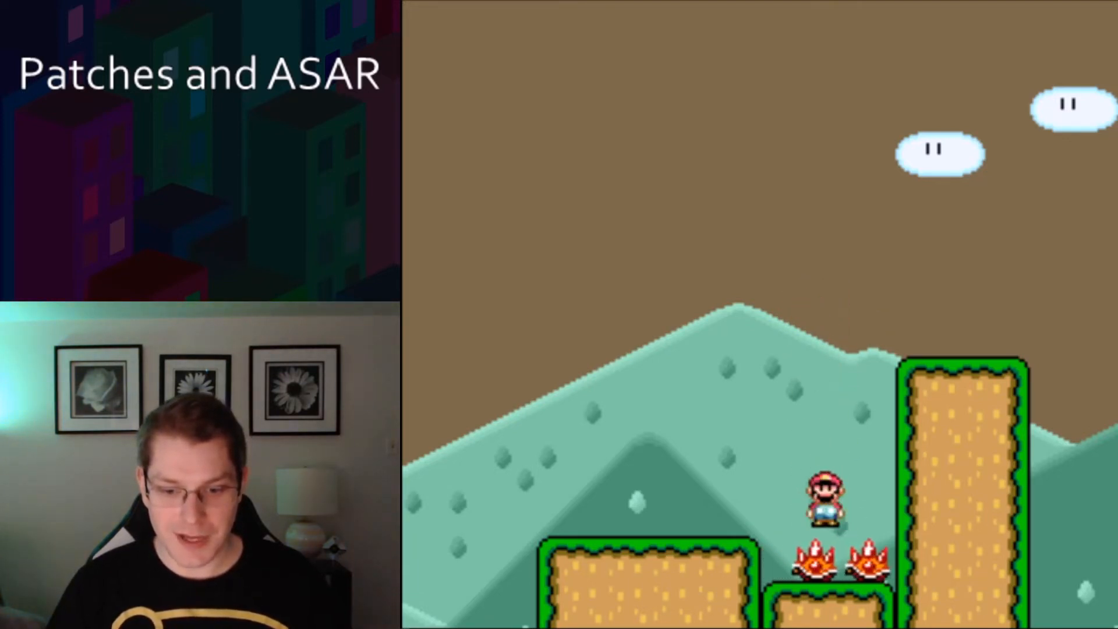
pyautogui.press('Left')
pyautogui.press('Right')
pyautogui.press('Left')
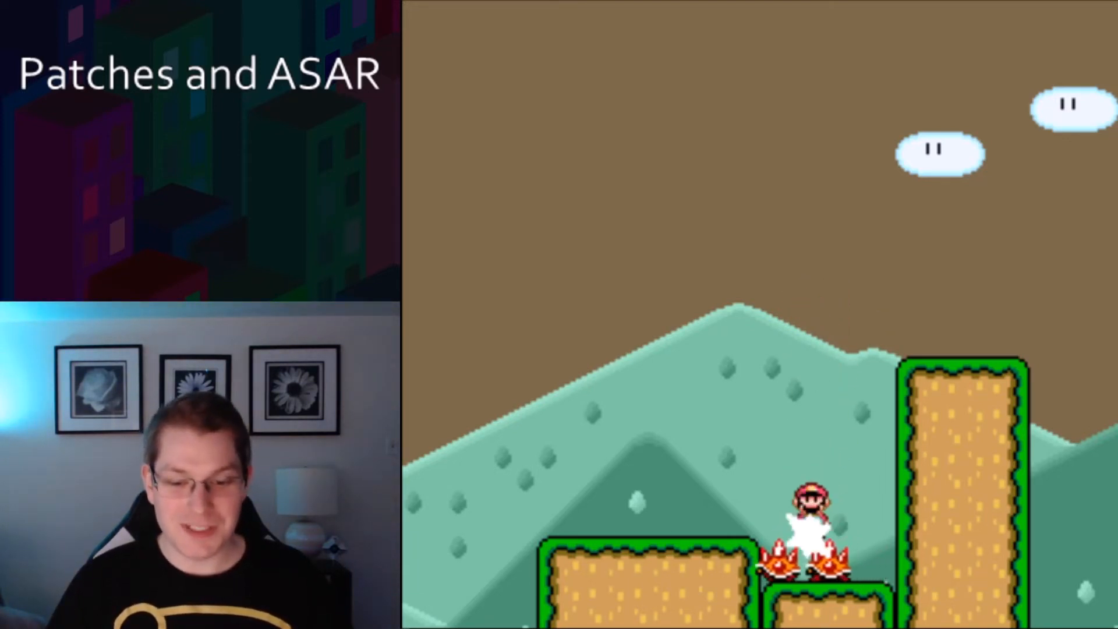
pyautogui.press('Right')
pyautogui.press('Left')
pyautogui.press('Right')
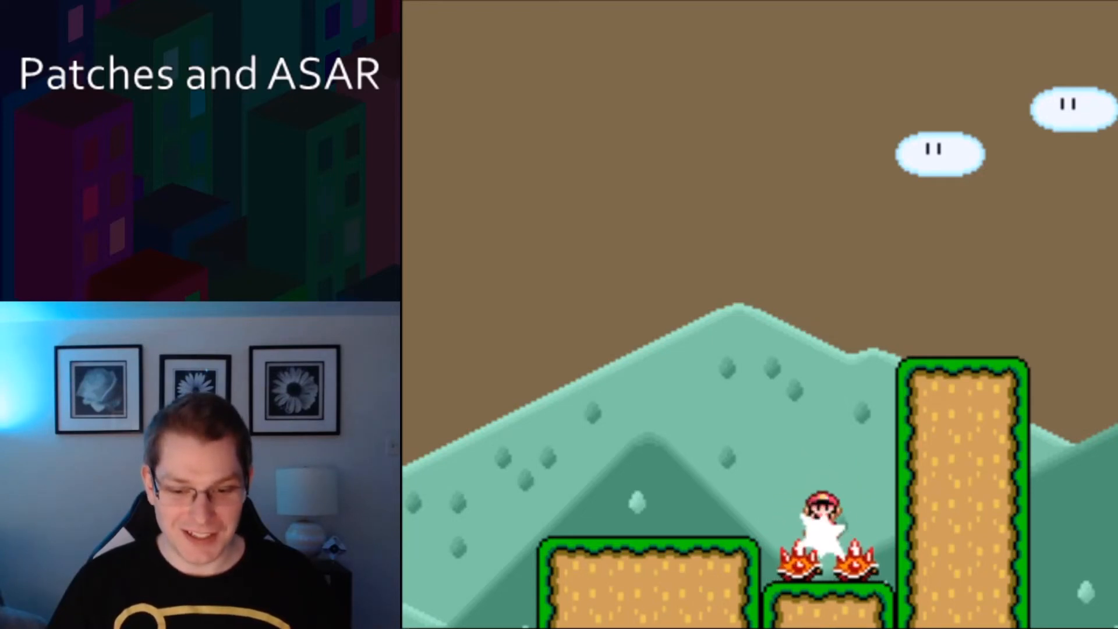
pyautogui.press('space')
pyautogui.press('Return')
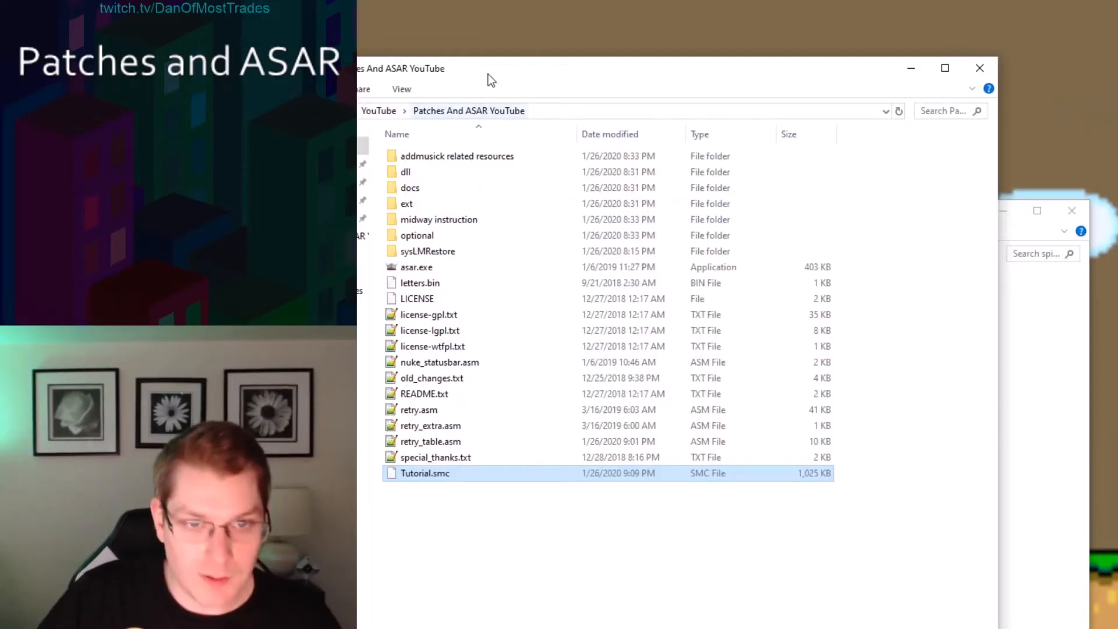
# Arrange the Patches And ASAR YouTube and spinspinnnn folder windows and open retry.asm in the text editor.
pyautogui.moveTo(488, 74); pyautogui.dragTo(497, 108)
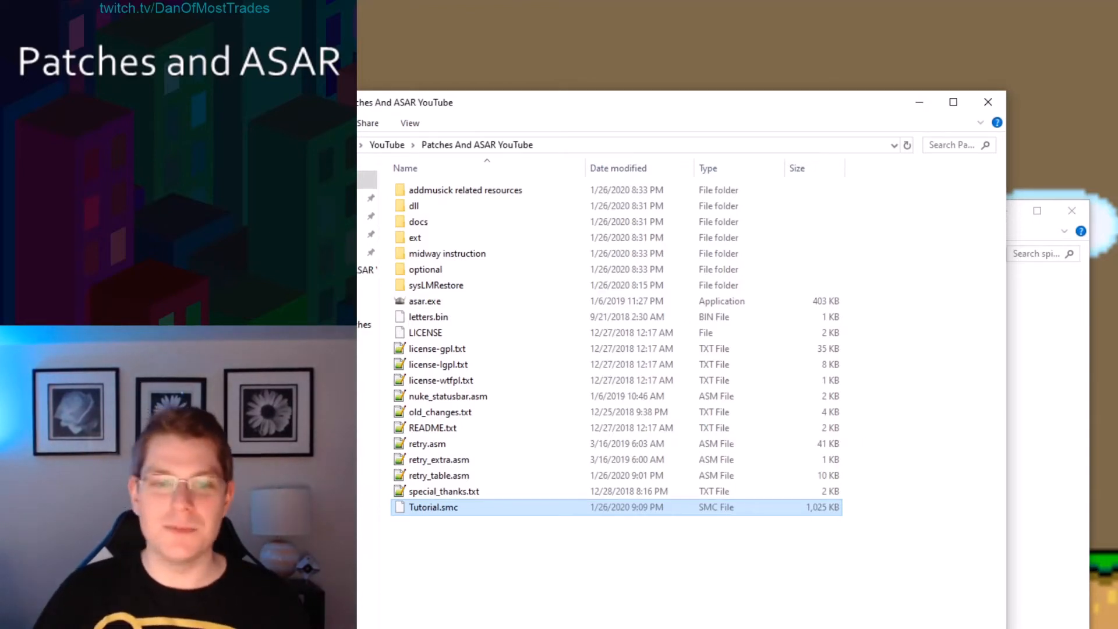
pyautogui.hotkey('alt', 'Tab')
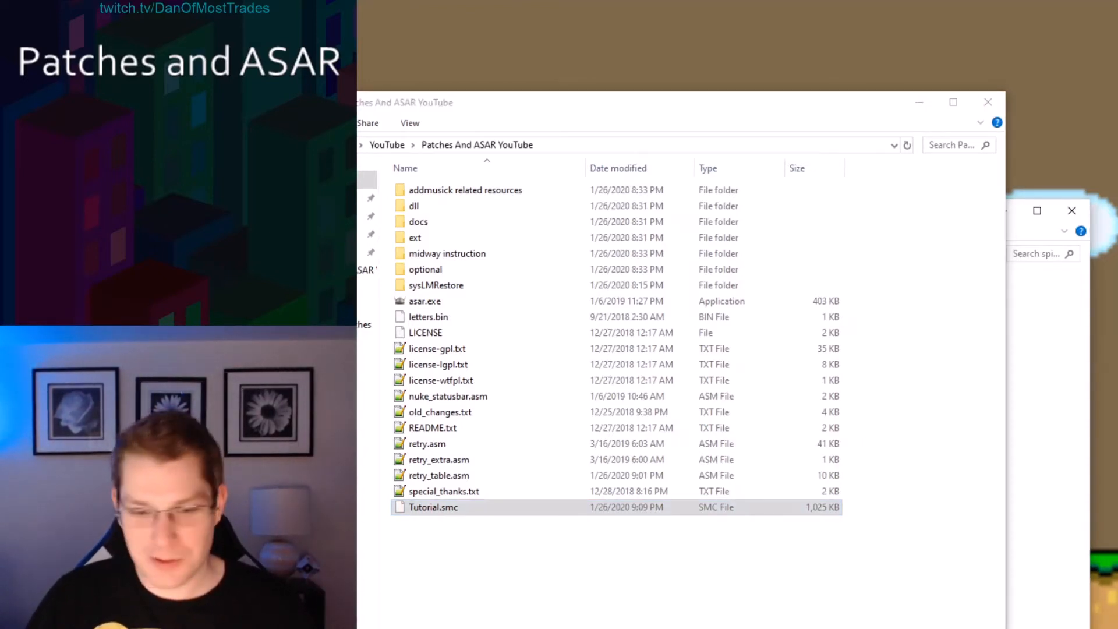
pyautogui.moveTo(810, 114); pyautogui.dragTo(814, 309)
pyautogui.moveTo(781, 214); pyautogui.dragTo(698, 142)
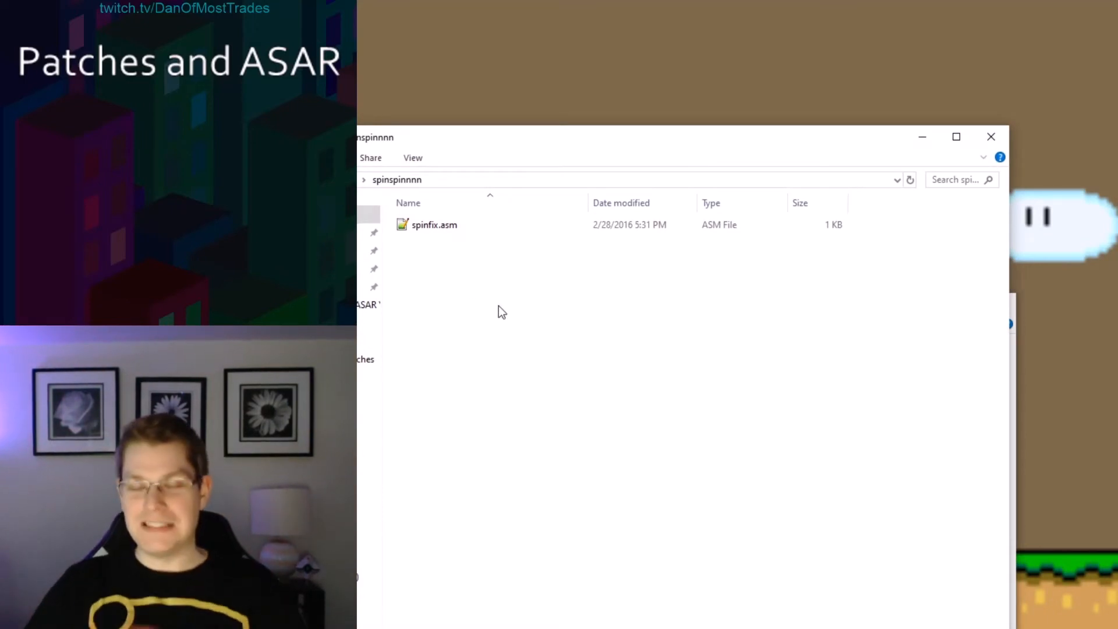
pyautogui.hotkey('alt', 'Tab')
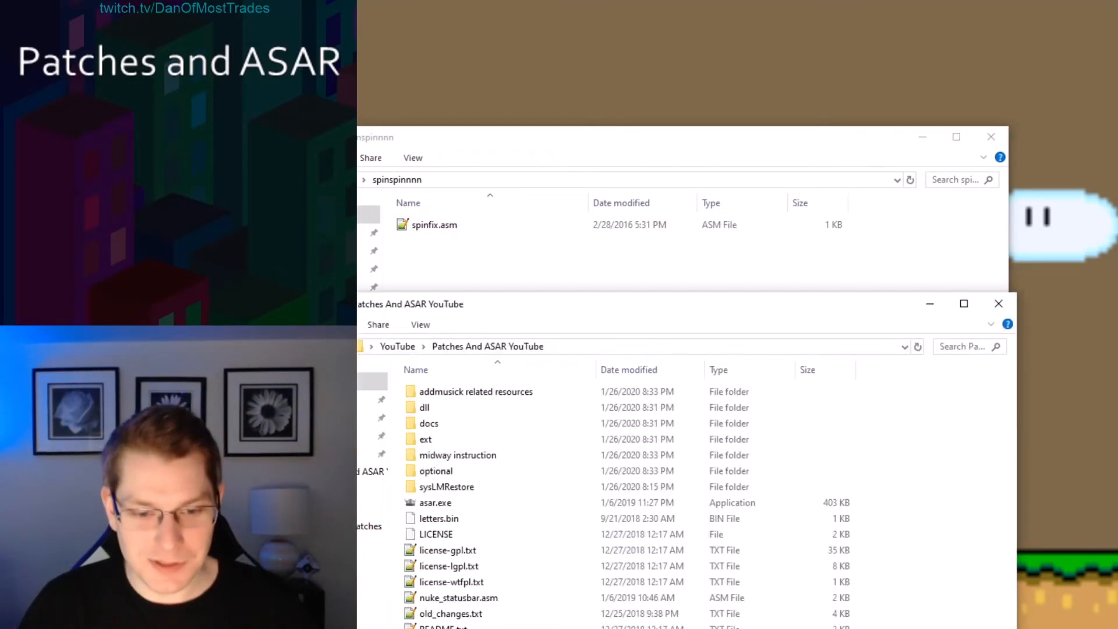
pyautogui.moveTo(562, 309)
pyautogui.mouseDown()
pyautogui.moveTo(611, 152)
pyautogui.moveTo(632, 146)
pyautogui.mouseUp()
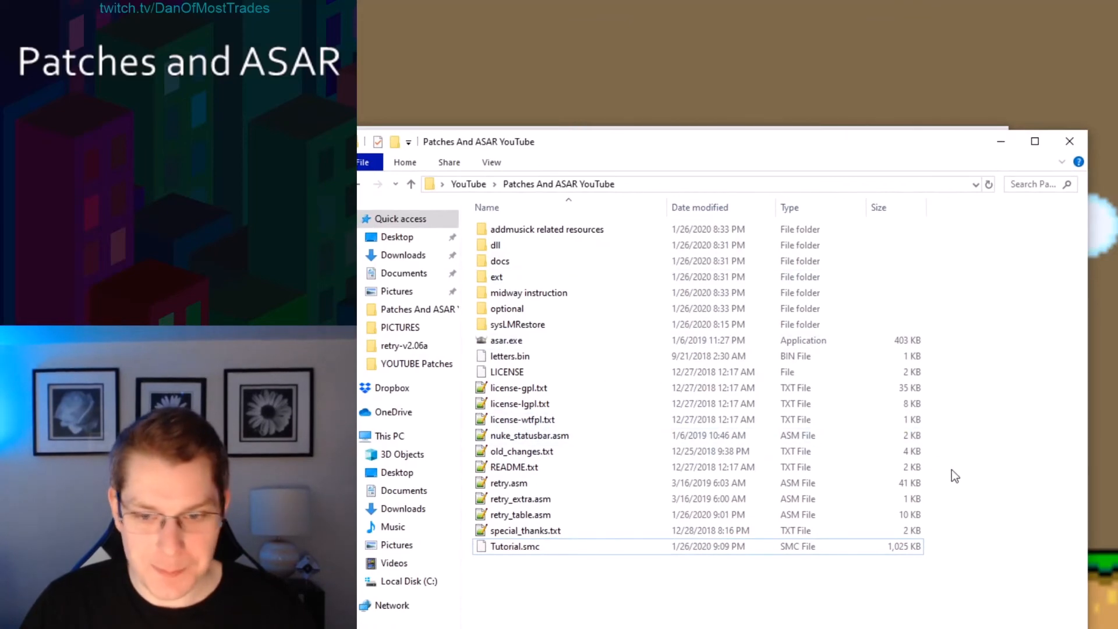
pyautogui.moveTo(954, 485)
pyautogui.mouseDown()
pyautogui.moveTo(822, 513)
pyautogui.moveTo(540, 532)
pyautogui.moveTo(536, 521)
pyautogui.mouseUp()
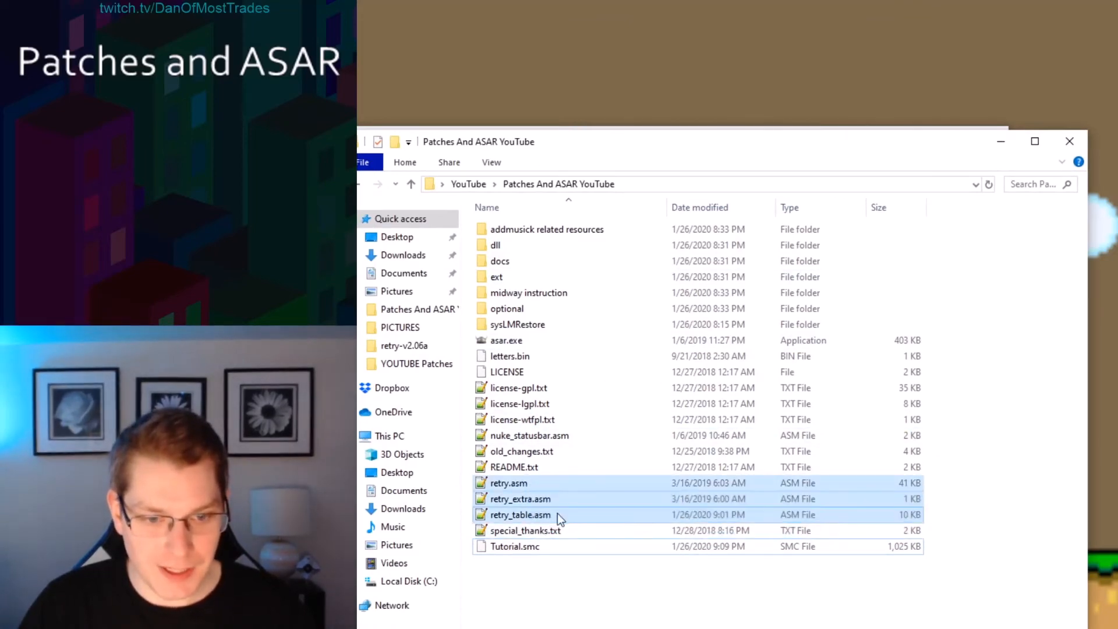
pyautogui.click(557, 513)
pyautogui.doubleClick(507, 484)
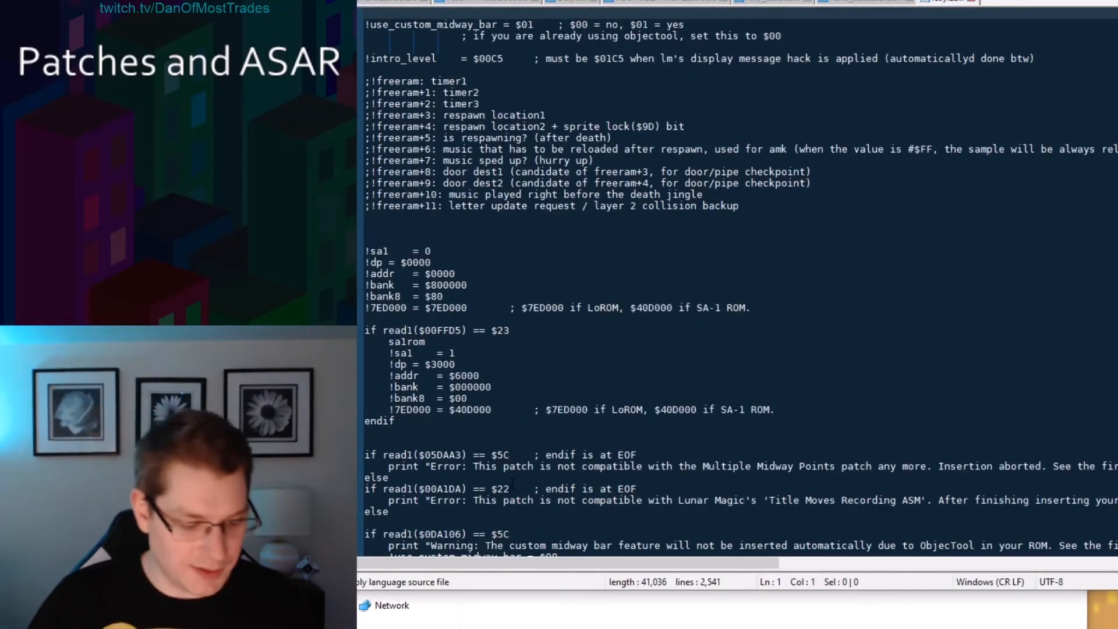
# Search retry.asm for retry_table and highlight the incsrc retry_table.asm line.
pyautogui.hotkey('ctrl', 'f')
pyautogui.write('retry_table')
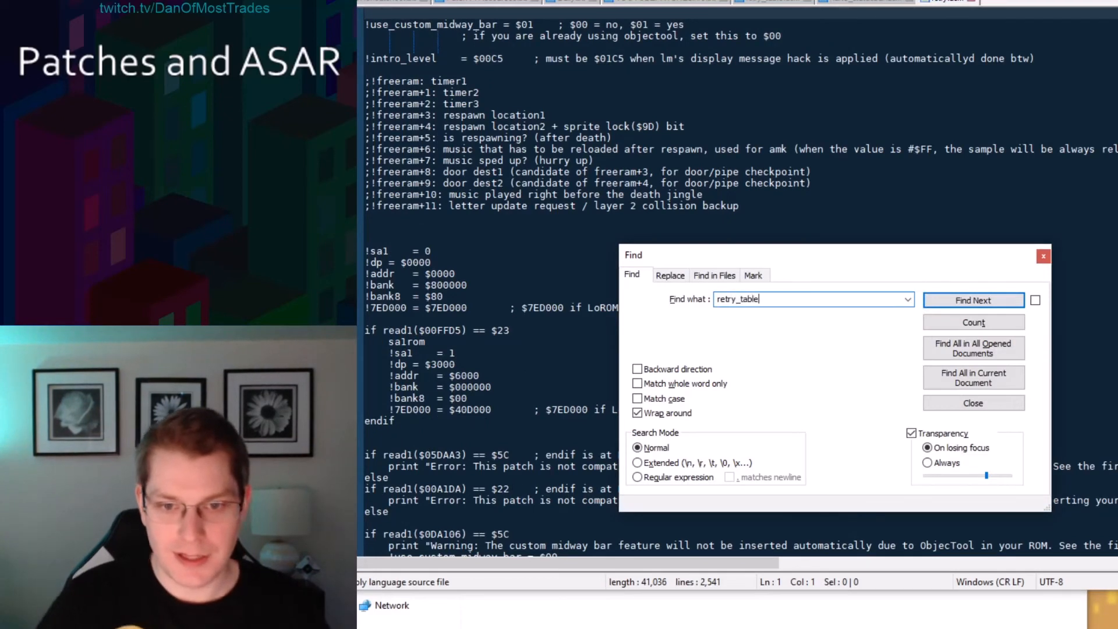
pyautogui.click(964, 300)
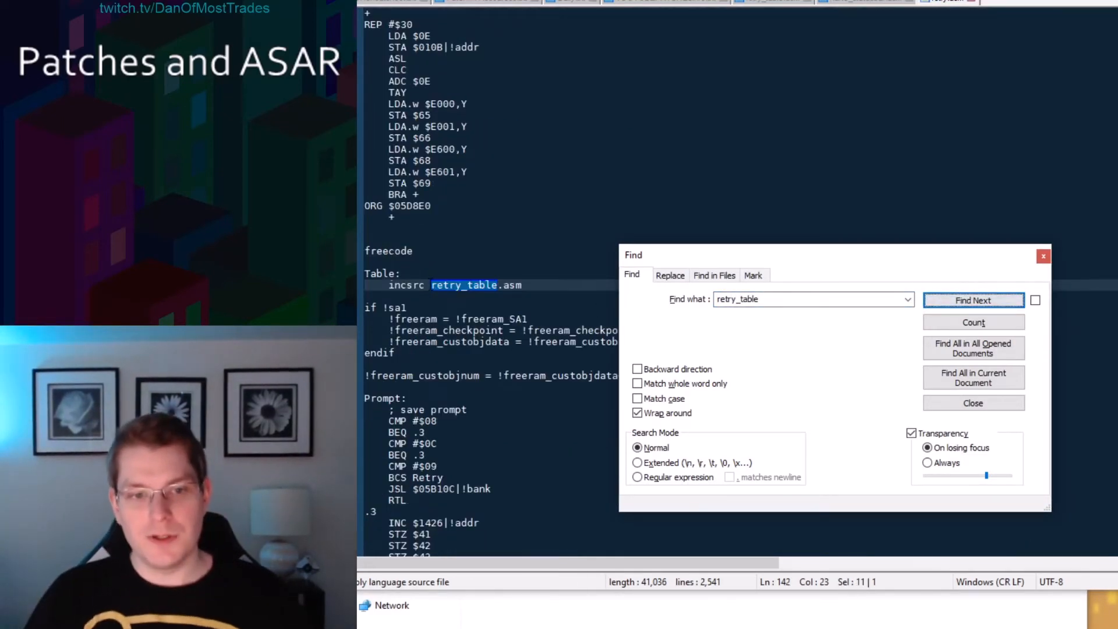
pyautogui.moveTo(388, 285); pyautogui.dragTo(504, 285)
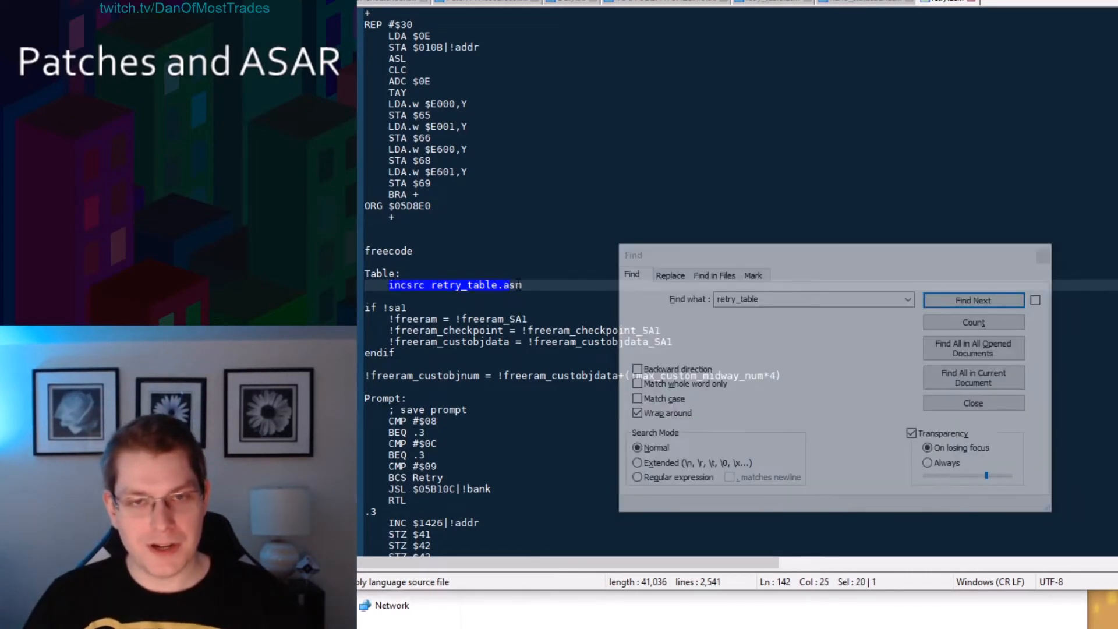
pyautogui.click(518, 285)
pyautogui.click(1032, 255)
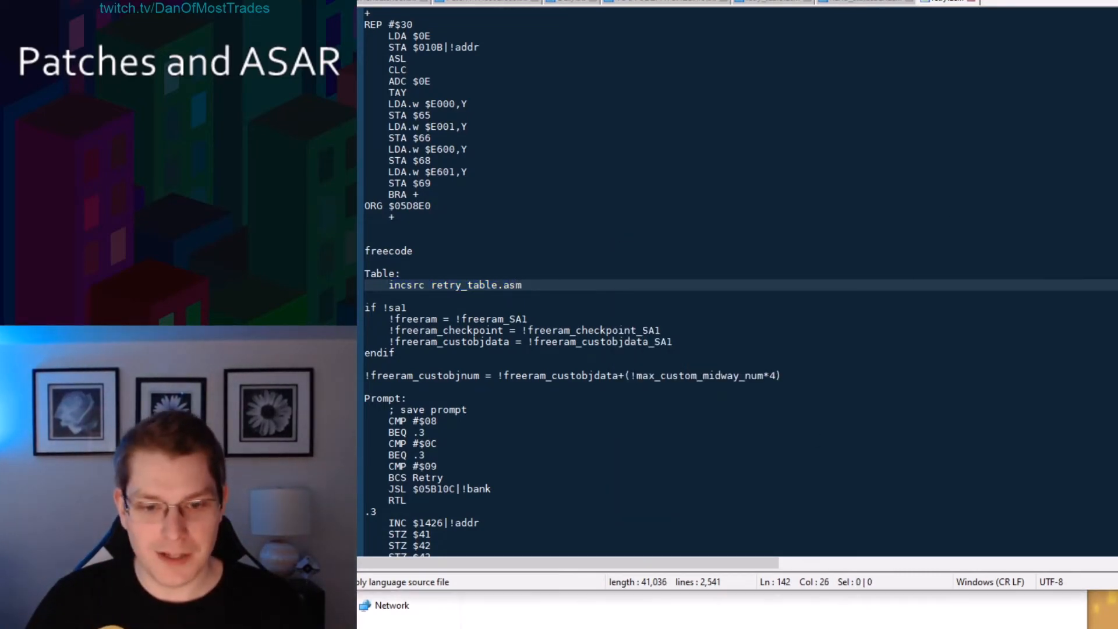
# Copy spinfix.asm from the spinspinnnn folder into the Patches And ASAR YouTube folder.
pyautogui.hotkey('alt', 'Tab')
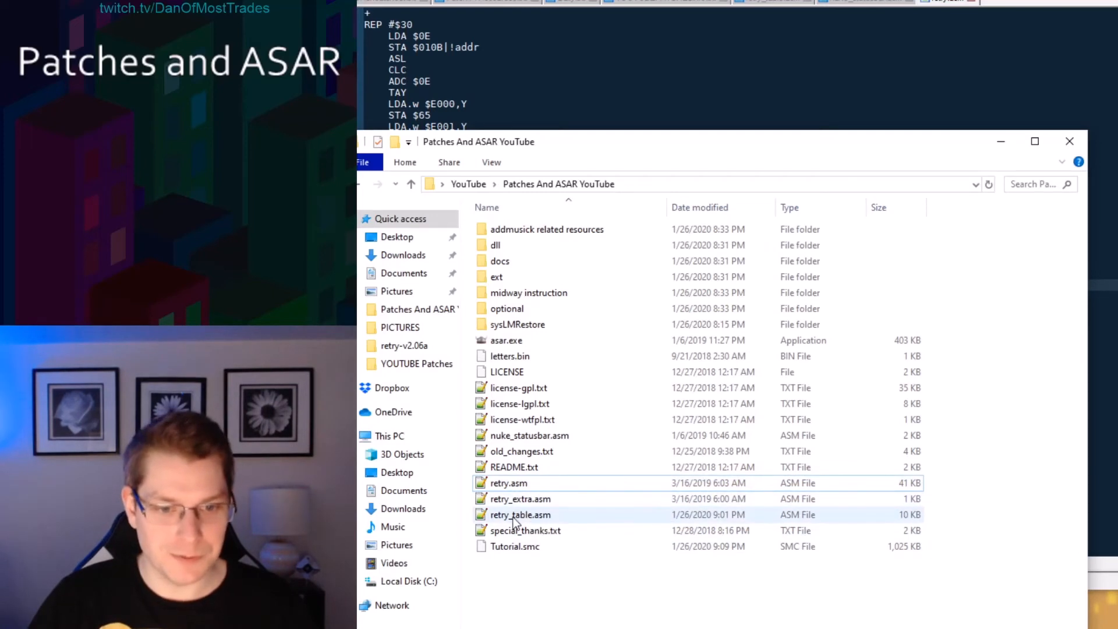
pyautogui.click(458, 628)
pyautogui.moveTo(553, 144); pyautogui.dragTo(634, 197)
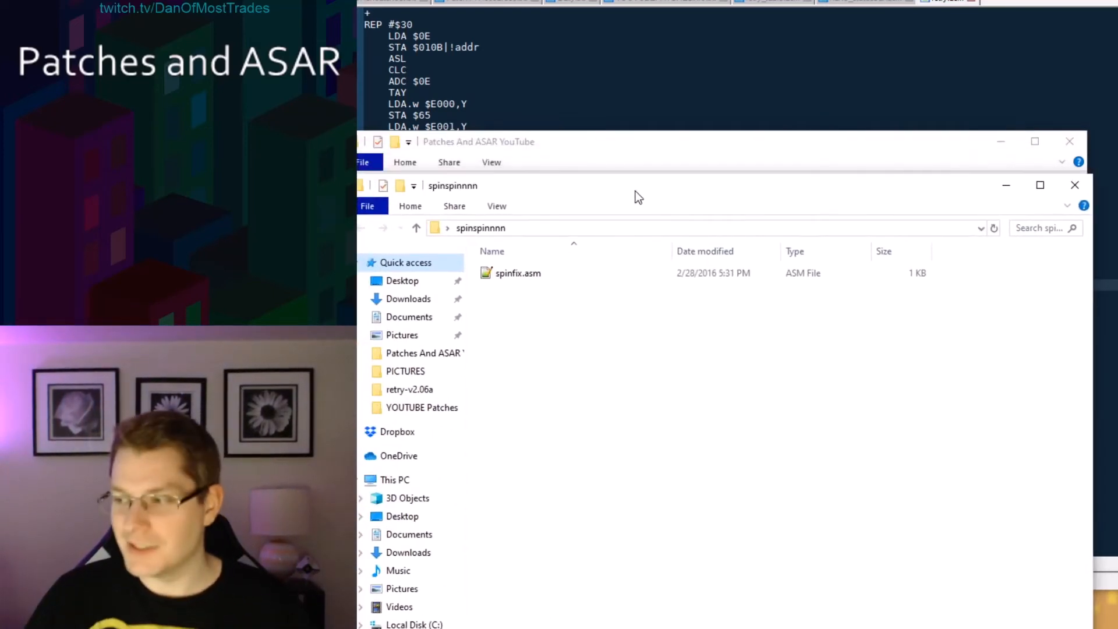
pyautogui.click(556, 276)
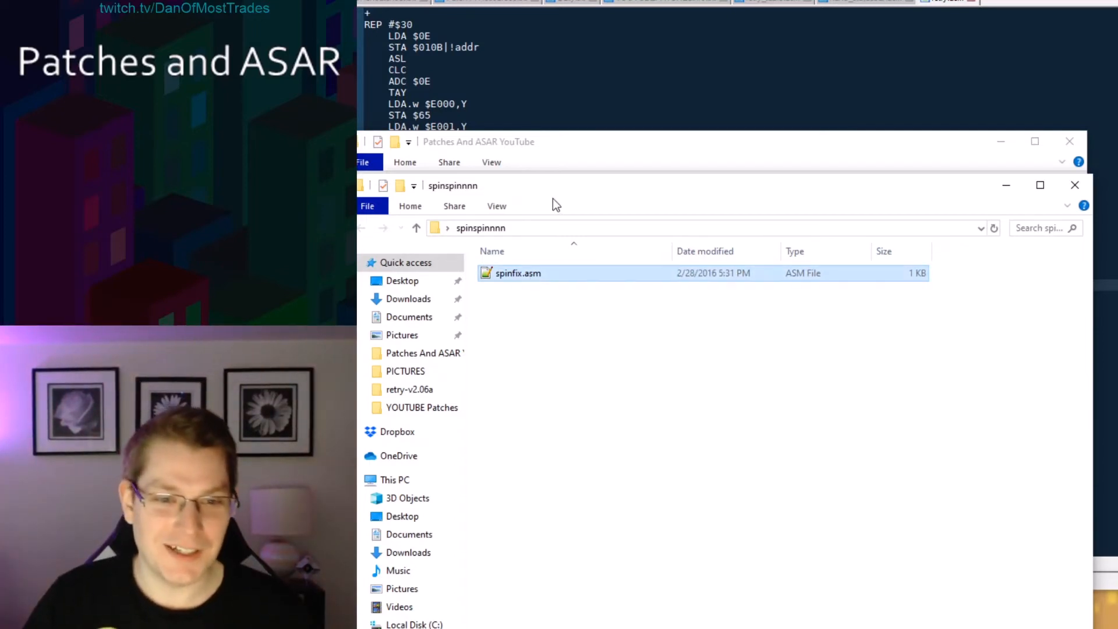
pyautogui.moveTo(553, 198); pyautogui.dragTo(612, 628)
pyautogui.click(546, 611)
pyautogui.hotkey('ctrl', 'v')
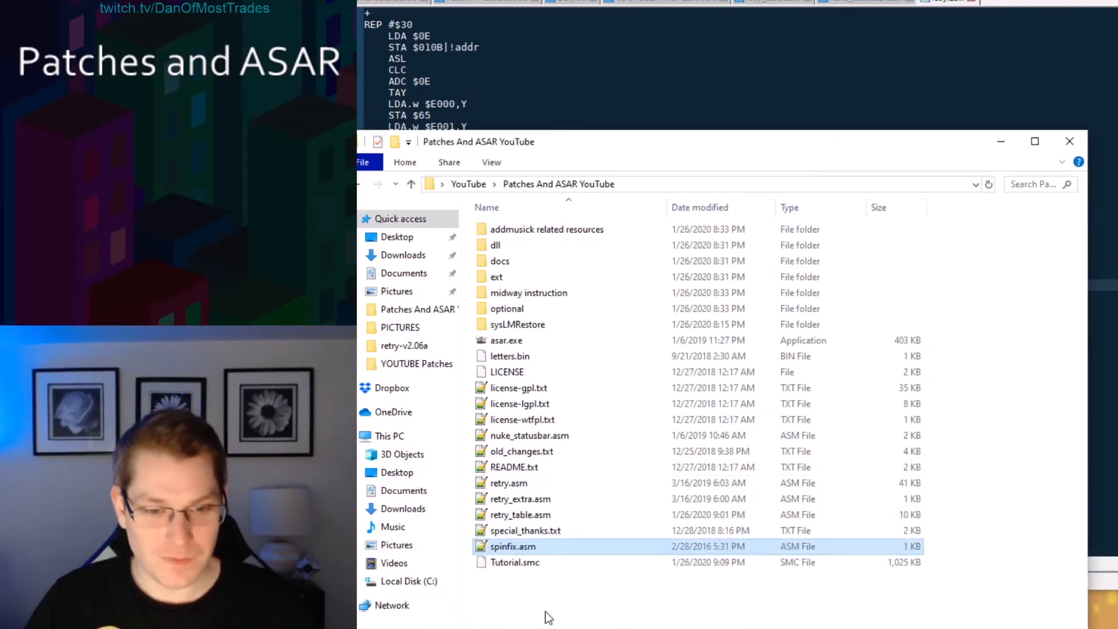
# Run Asar and apply spinfix.asm to Tutorial.smc, then close the console.
pyautogui.click(554, 620)
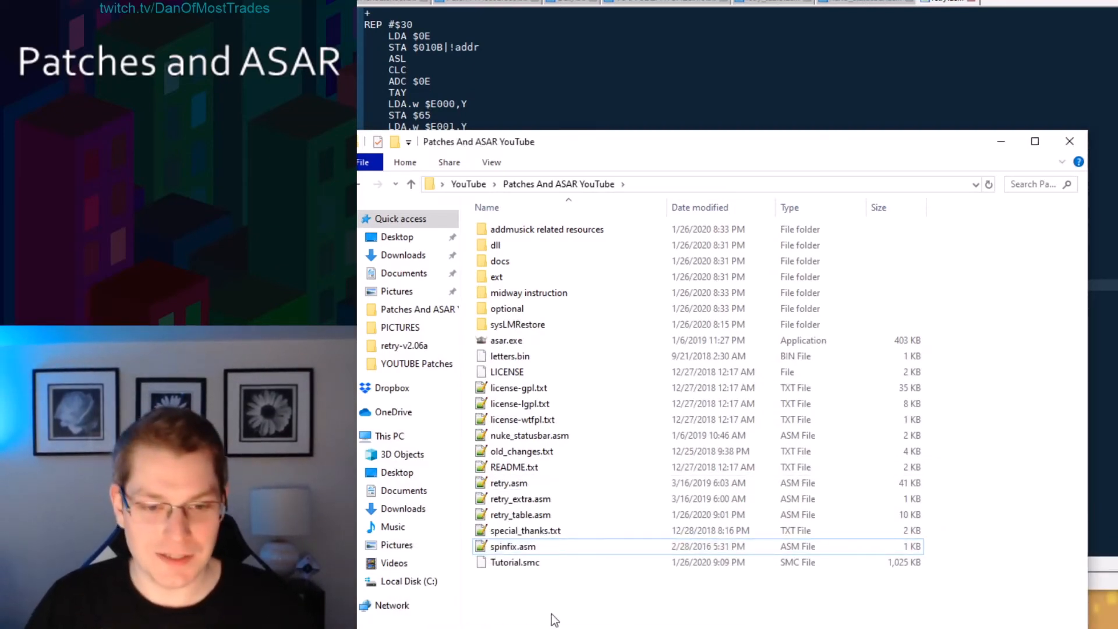
pyautogui.doubleClick(506, 340)
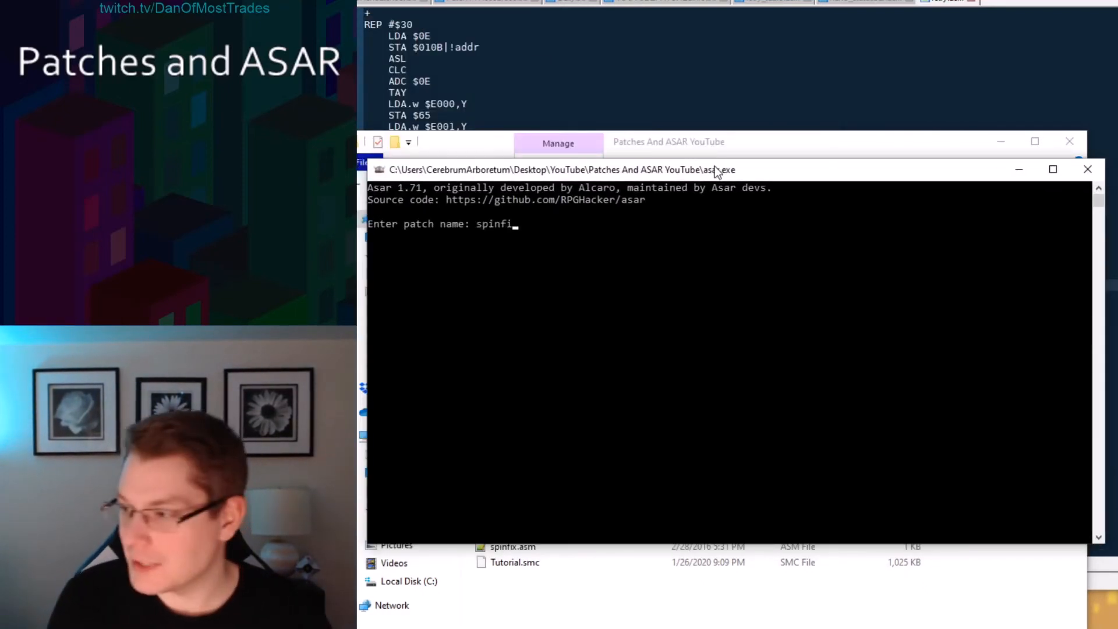
pyautogui.write('spinfix.asm')
pyautogui.press('Return')
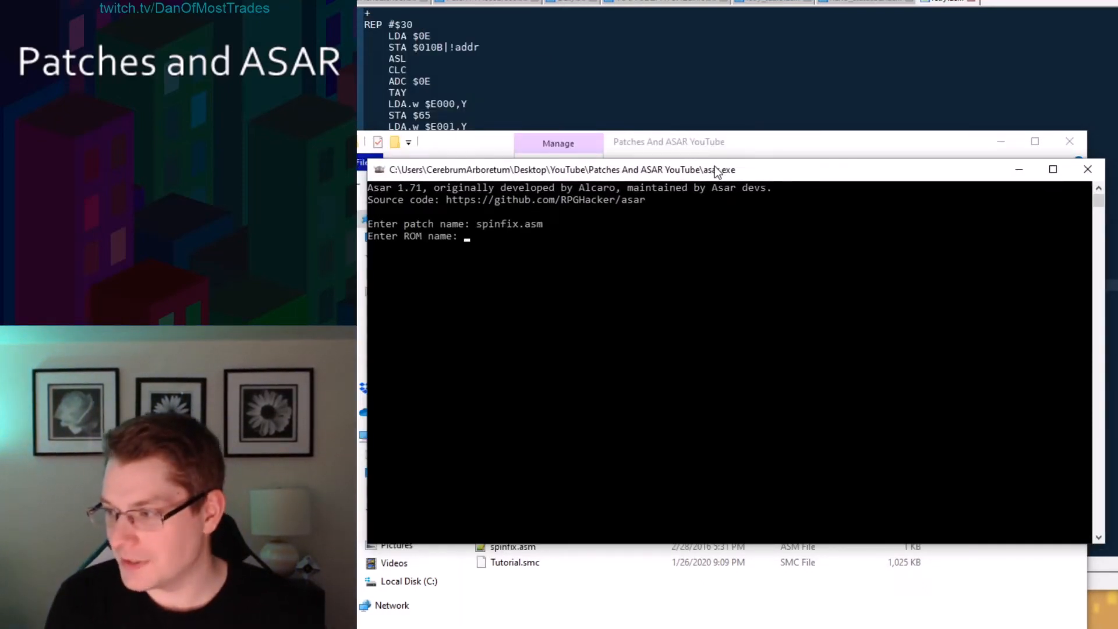
pyautogui.write('Tuto')
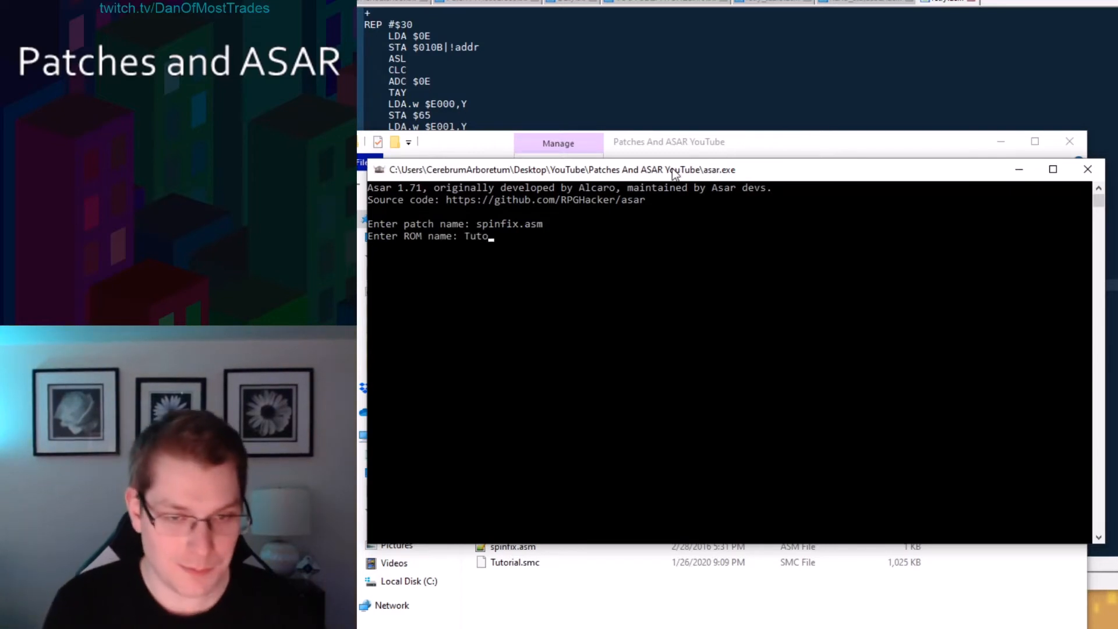
pyautogui.write('rial.smc')
pyautogui.press('Return')
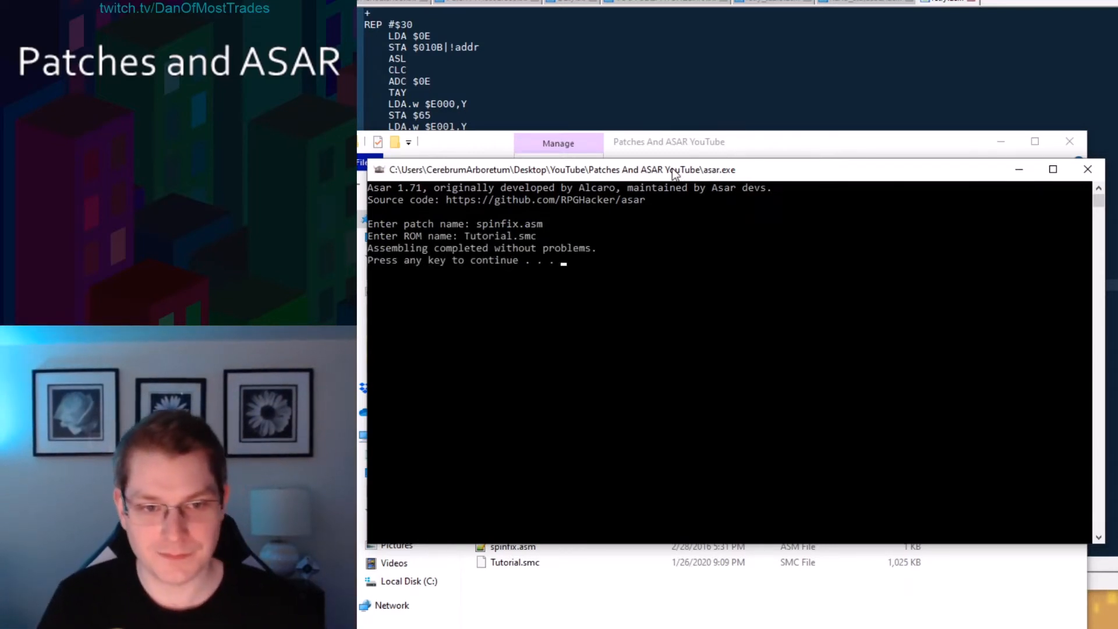
pyautogui.press('Return')
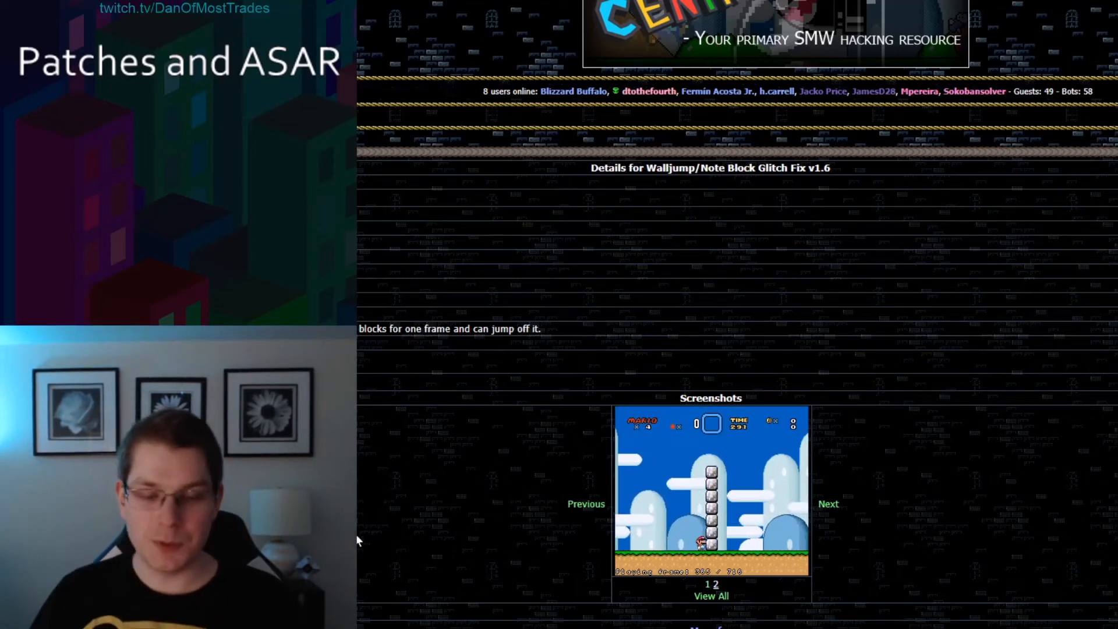
# Paste walljumpnoteblockglitchfix.asm into the Patches And ASAR YouTube folder and rename it wallclipfix.asm.
pyautogui.hotkey('alt', 'Tab')
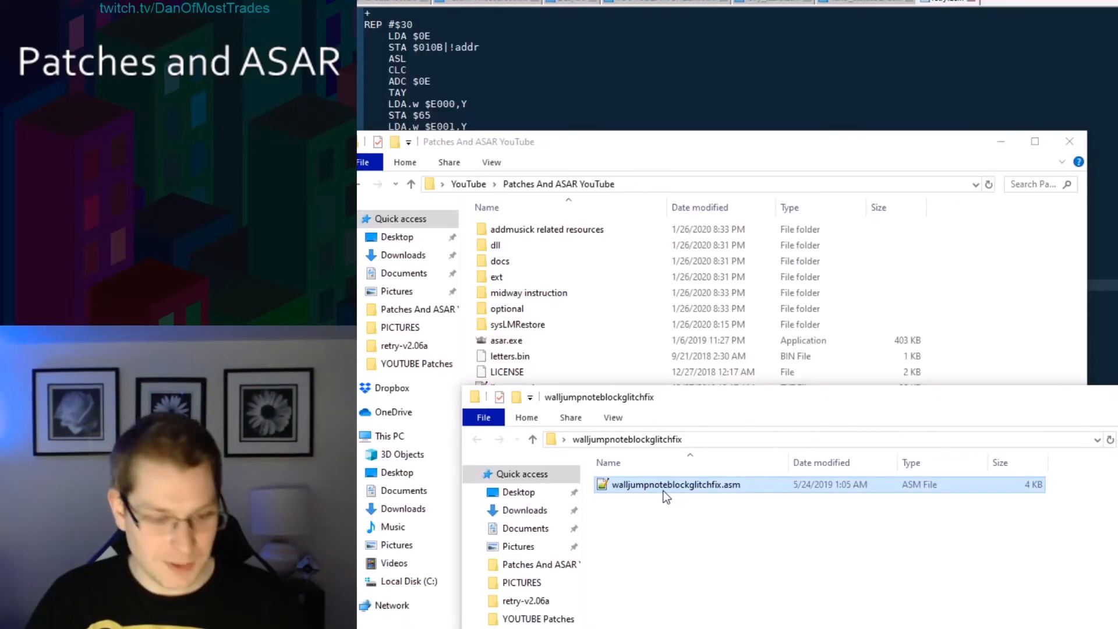
pyautogui.click(970, 309)
pyautogui.hotkey('ctrl', 'v')
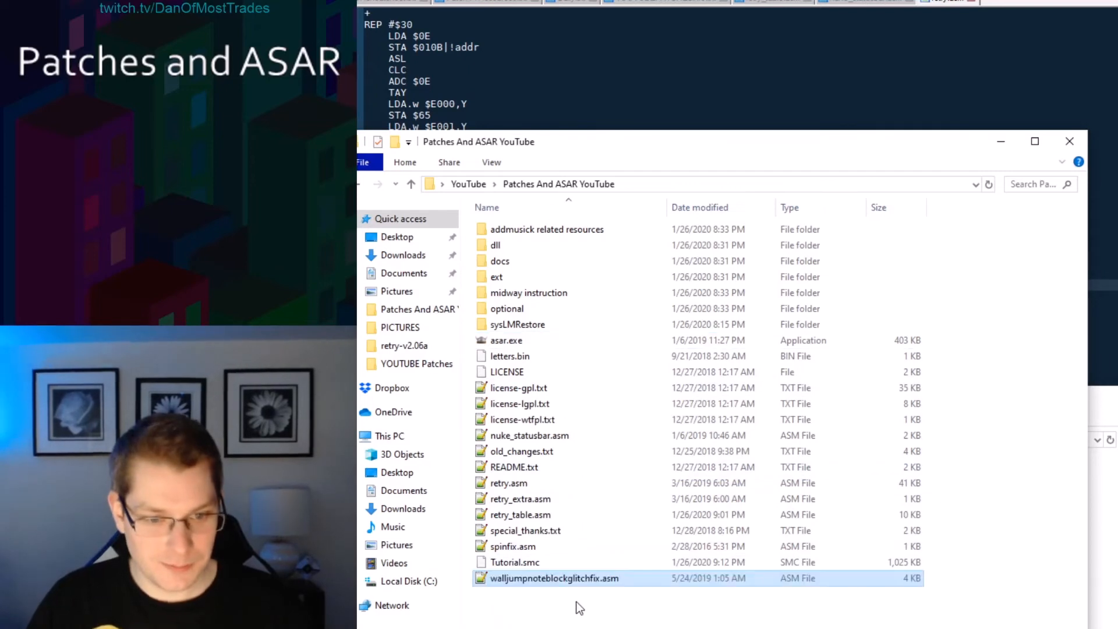
pyautogui.press('F2')
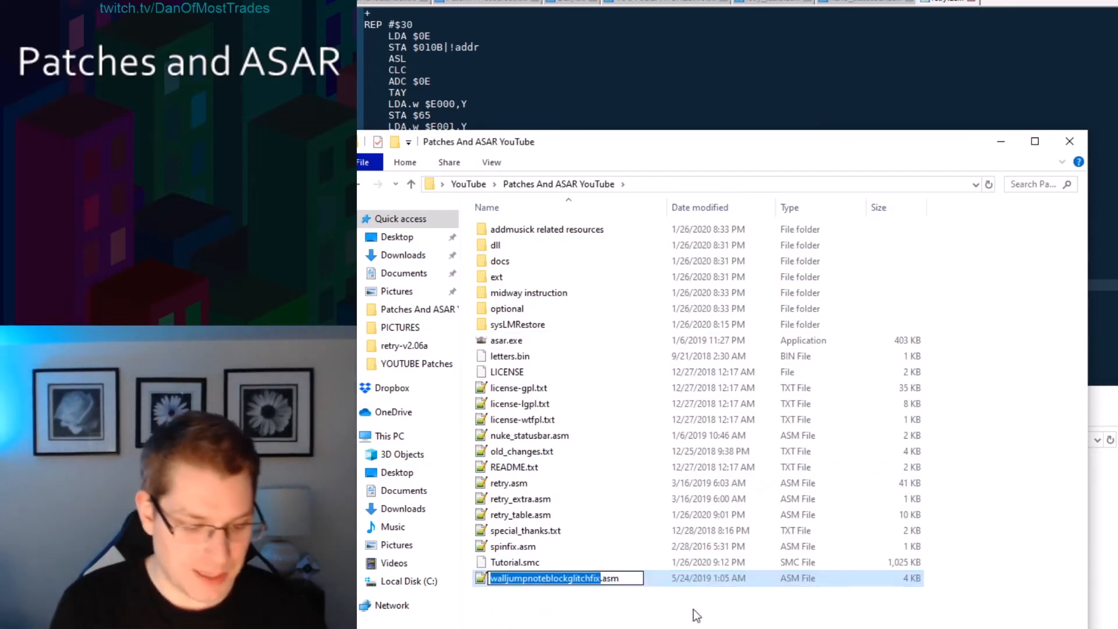
pyautogui.write('wallclipfix')
pyautogui.press('Return')
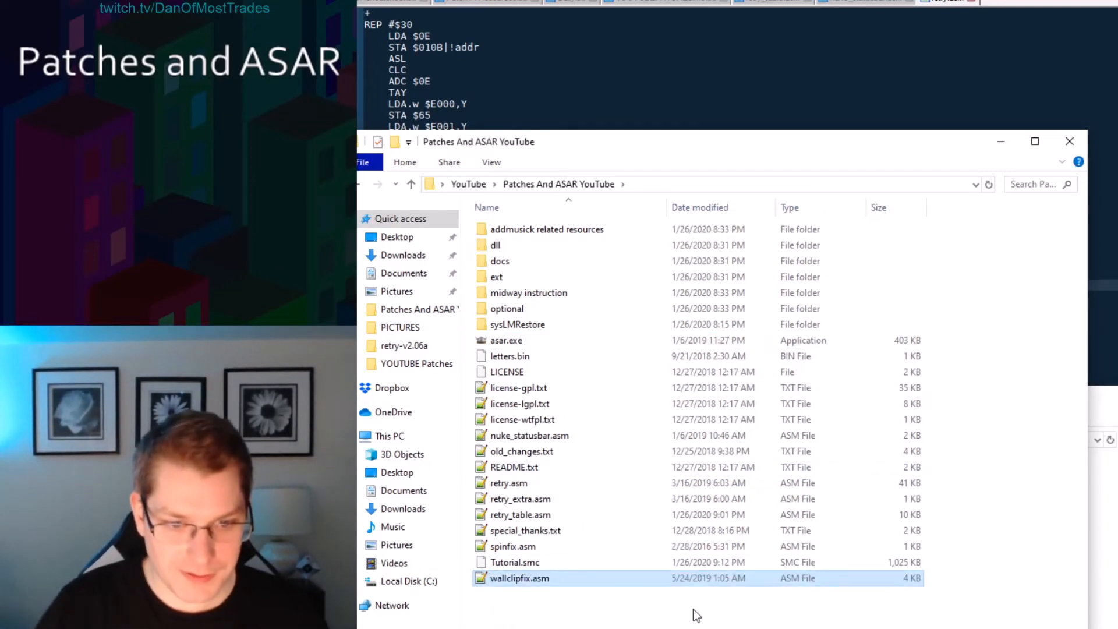
# Run Asar and apply wallclipfix.asm to Tutorial.smc, then close the console.
pyautogui.doubleClick(547, 346)
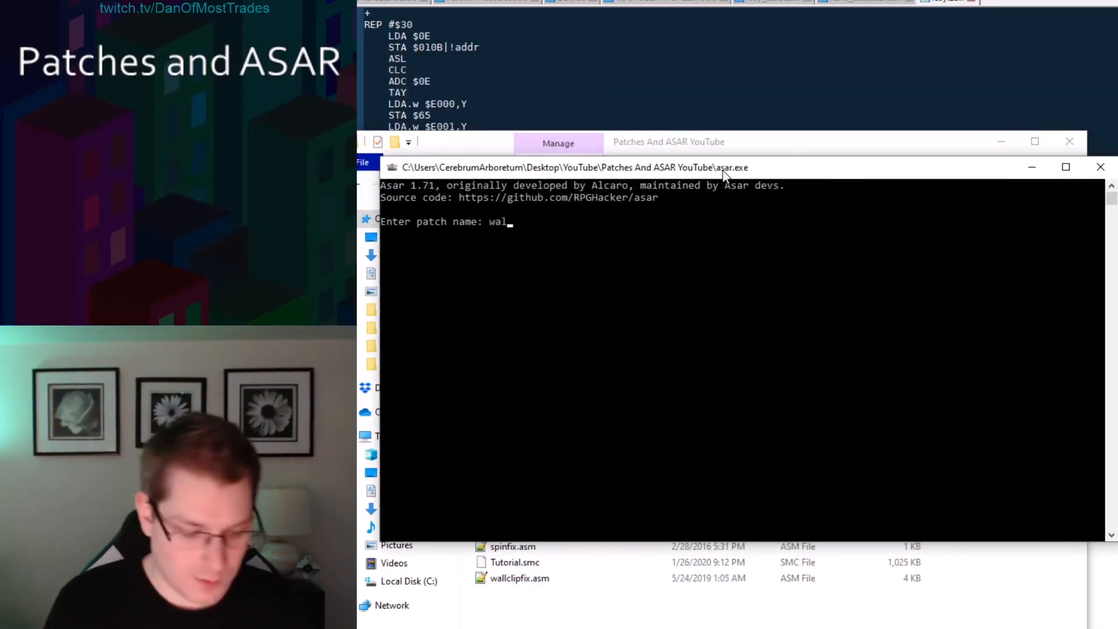
pyautogui.write('wallclipfix.asm')
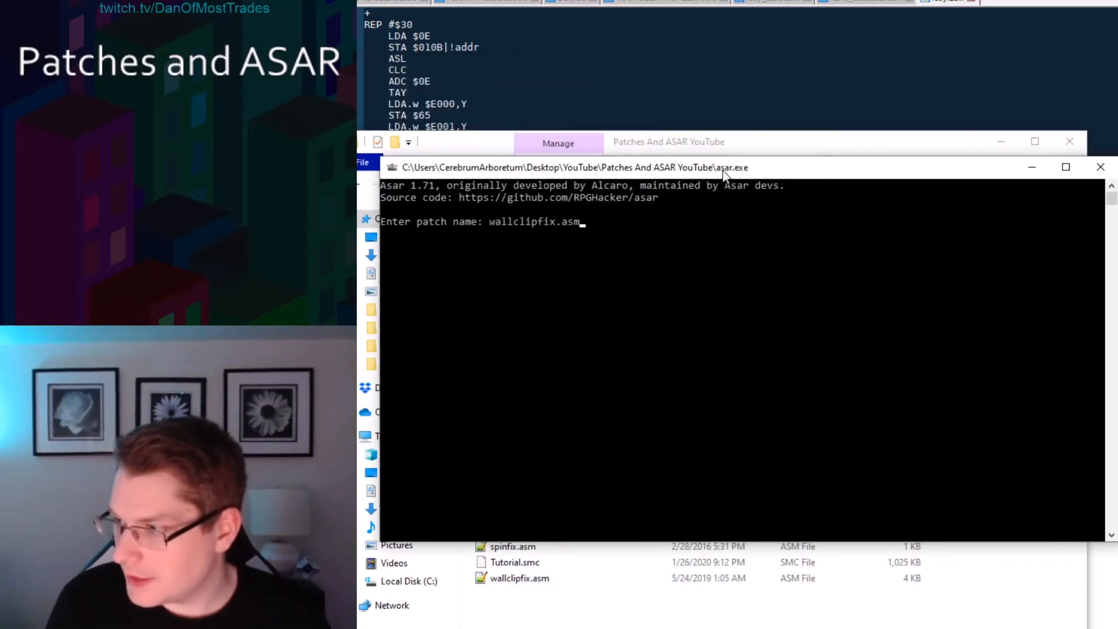
pyautogui.press('Return')
pyautogui.write('T')
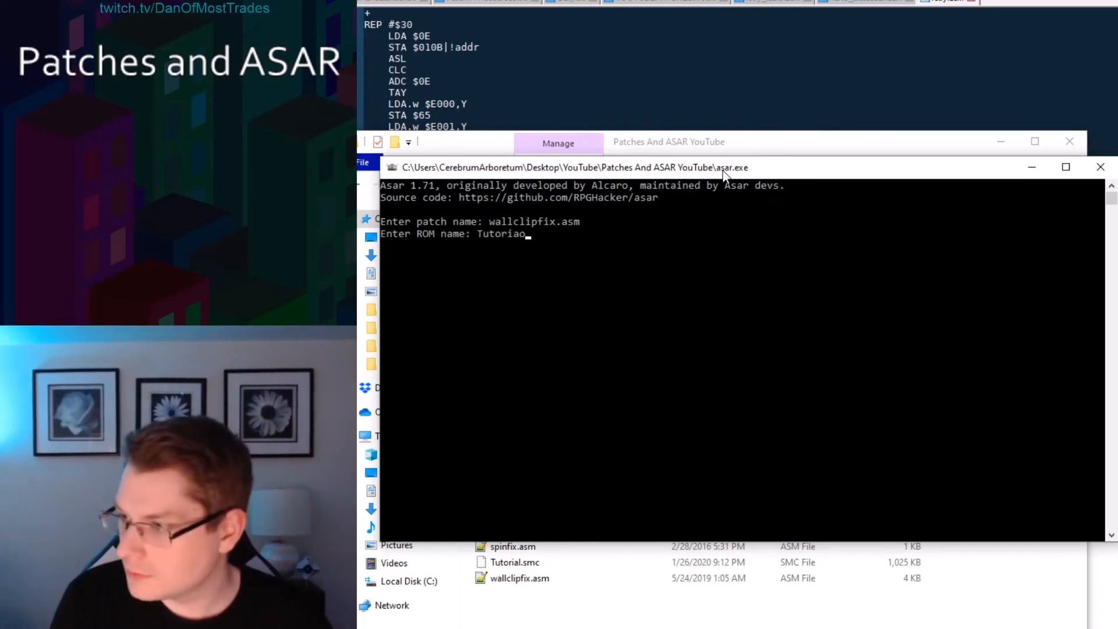
pyautogui.write('utorial.smc')
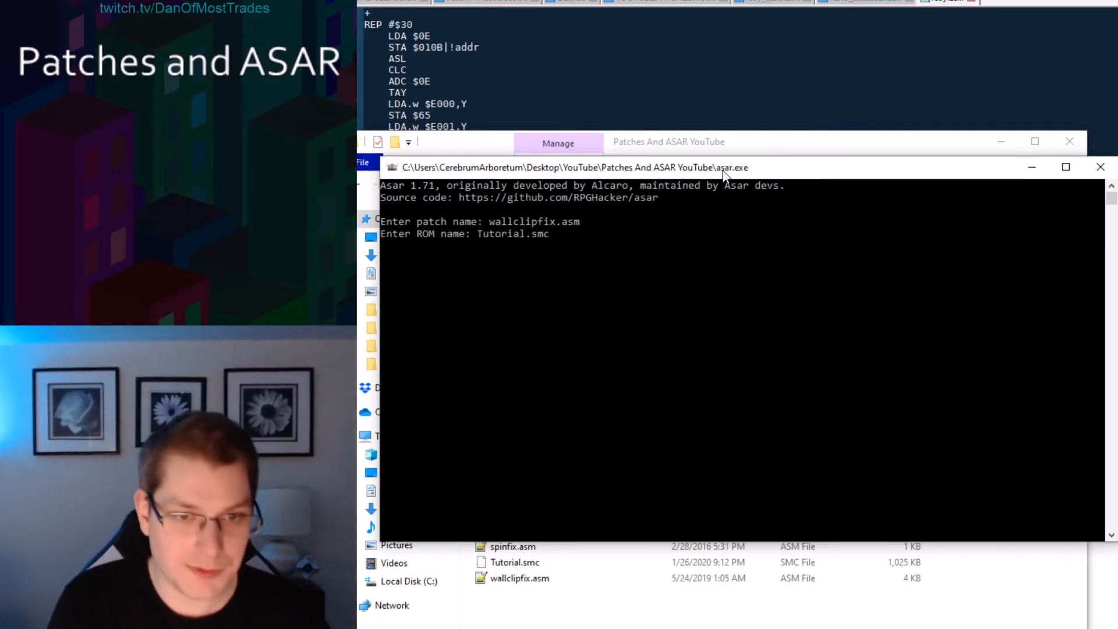
pyautogui.press('Return')
pyautogui.press('Return')
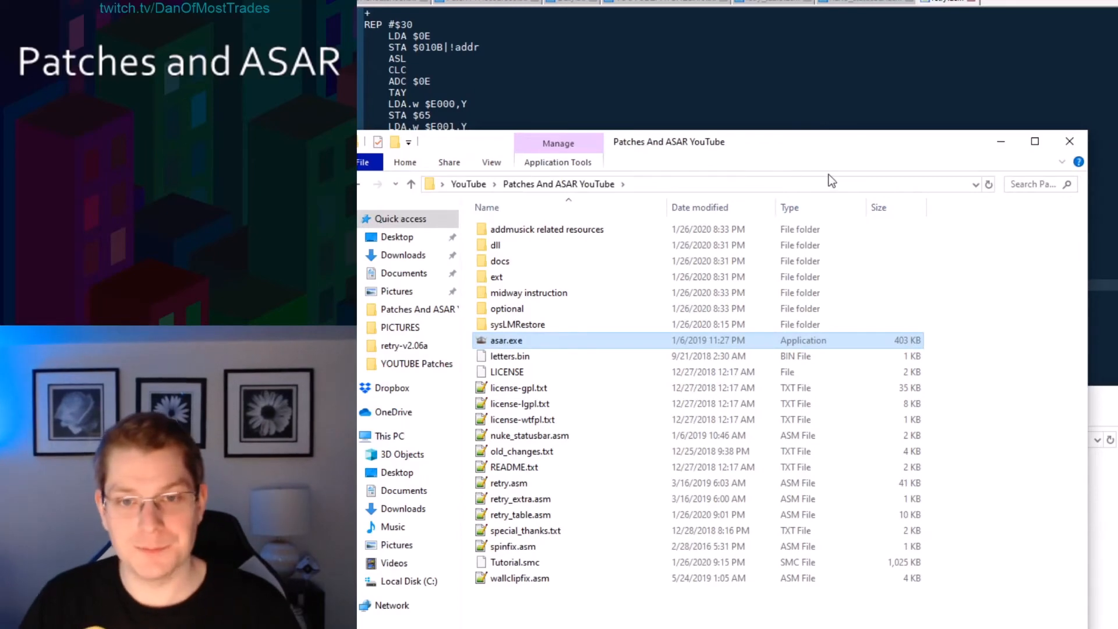
# Try to apply retry.asm to Tutorial.smc with Asar, then close the console.
pyautogui.moveTo(630, 139); pyautogui.dragTo(596, 94)
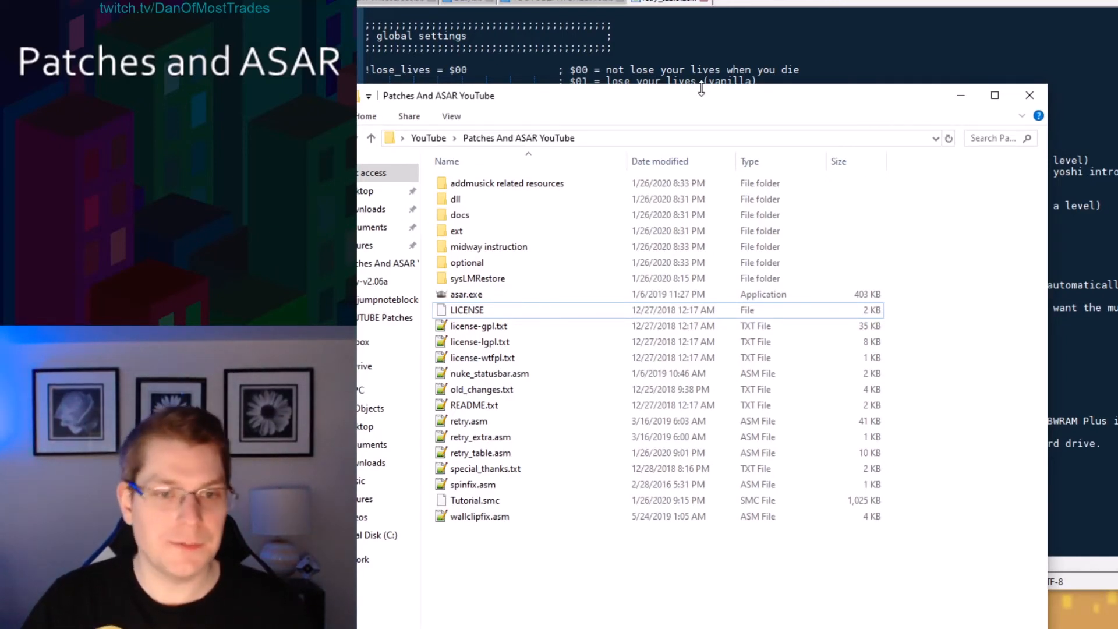
pyautogui.doubleClick(468, 295)
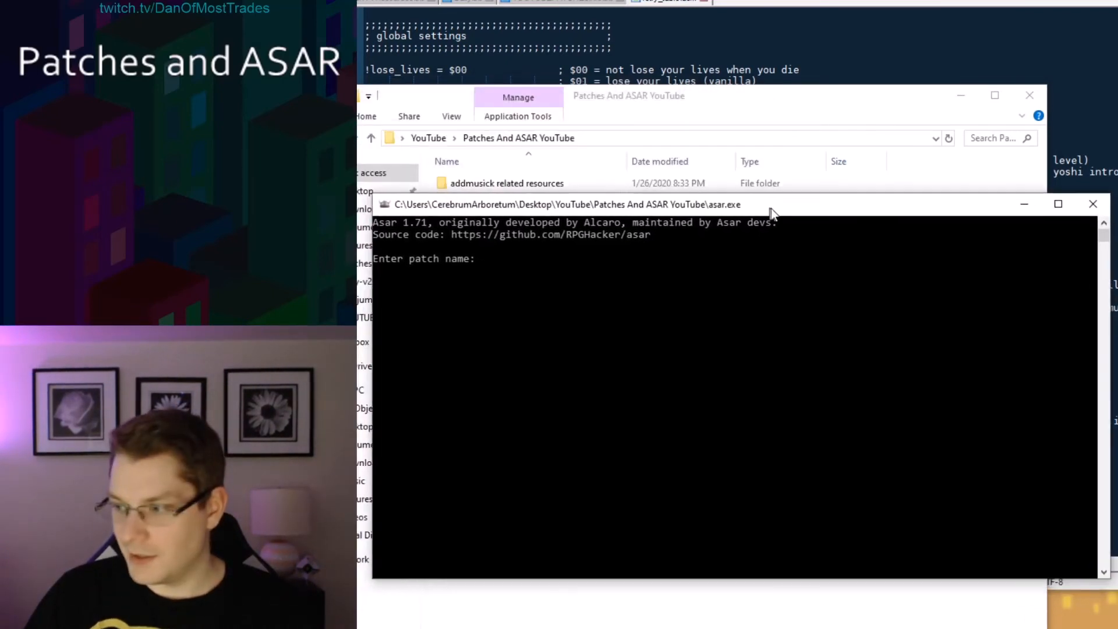
pyautogui.moveTo(771, 209); pyautogui.dragTo(782, 217)
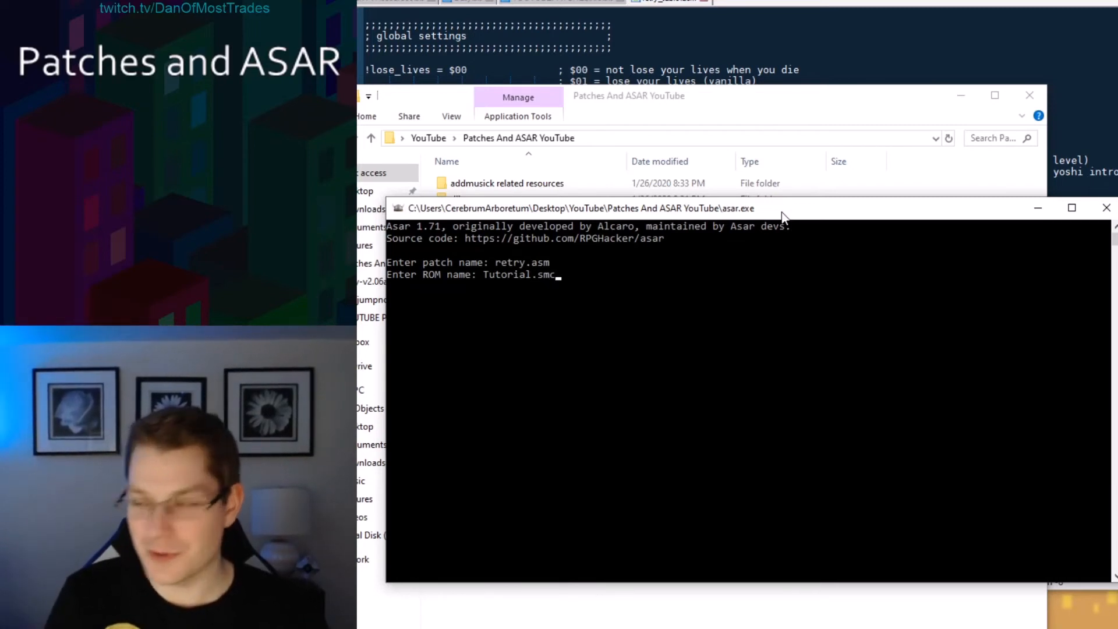
pyautogui.press('Return')
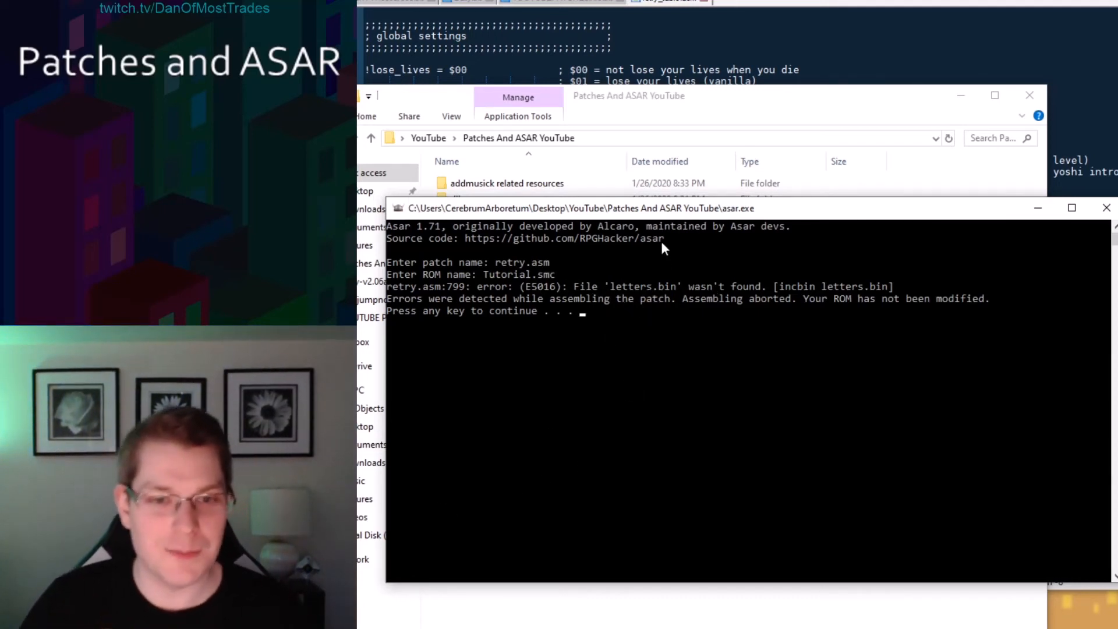
pyautogui.press('Return')
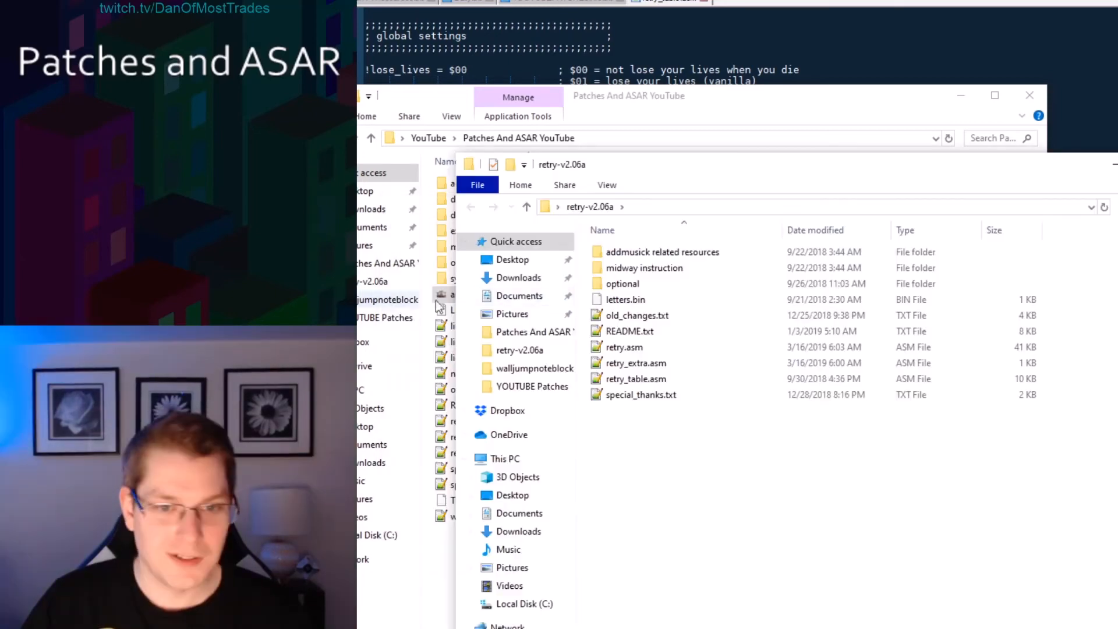
# Copy letters.bin from the retry-v2.06a folder into the Patches And ASAR YouTube folder.
pyautogui.click(660, 301)
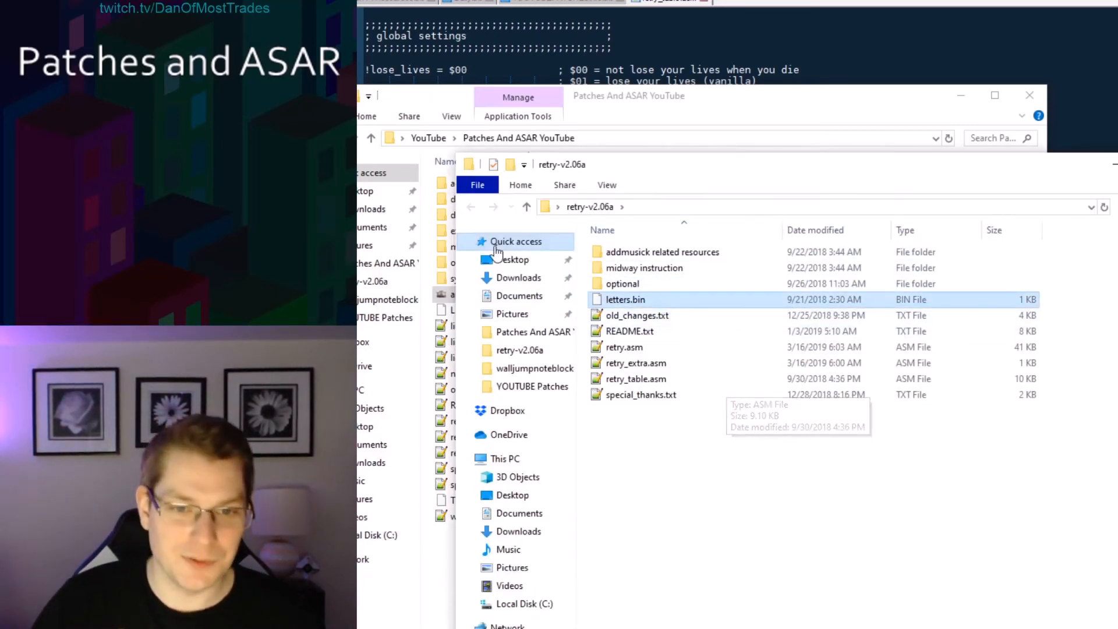
pyautogui.moveTo(667, 171); pyautogui.dragTo(1050, 263)
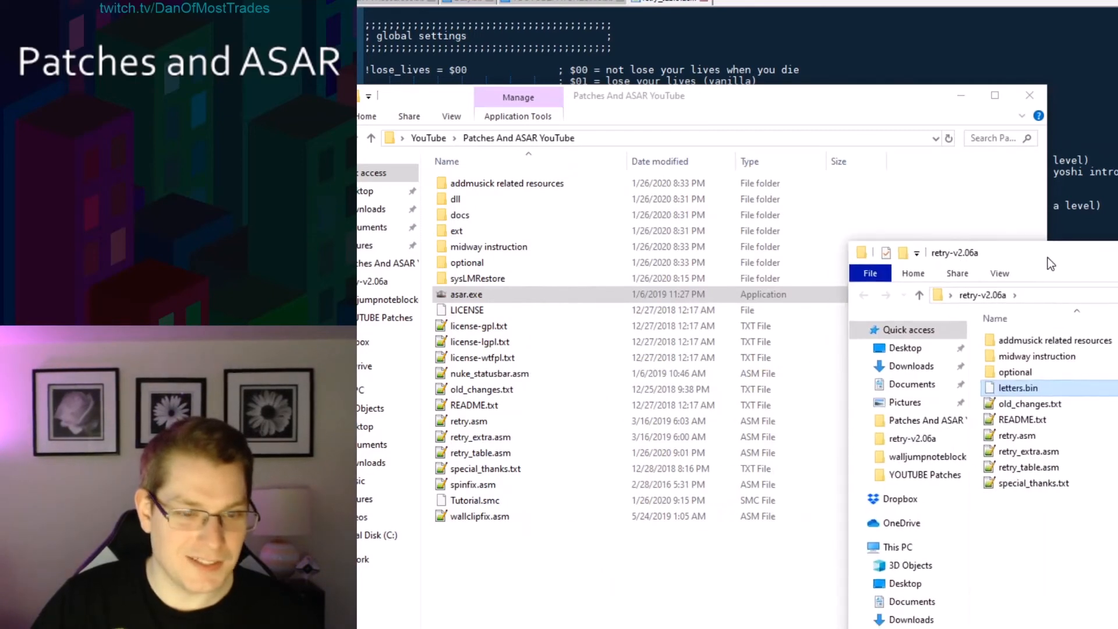
pyautogui.moveTo(1017, 387); pyautogui.dragTo(532, 594)
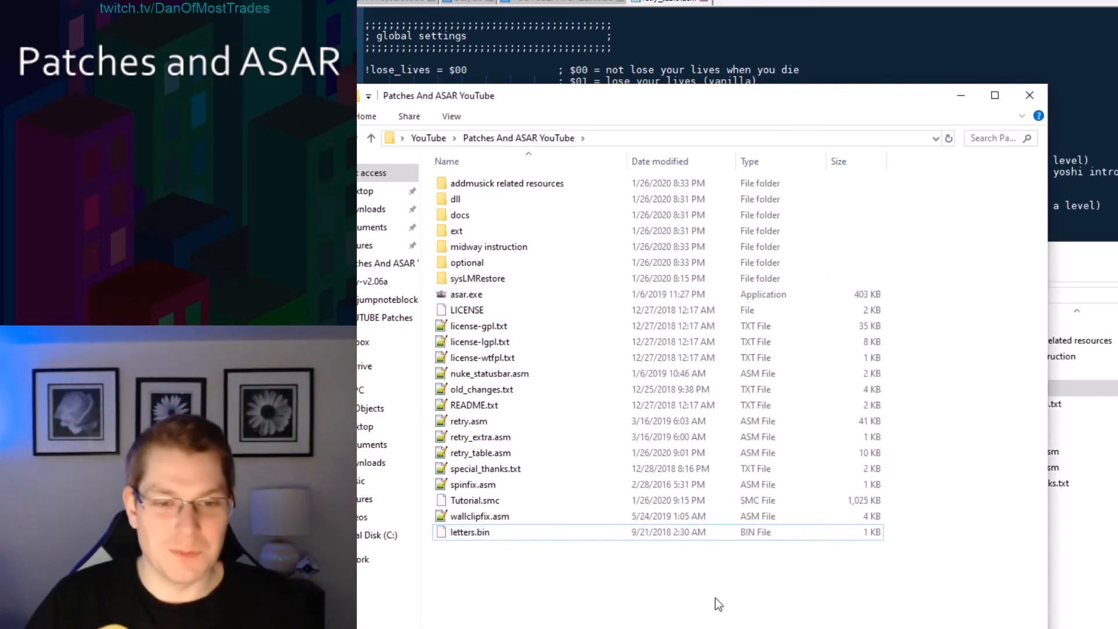
# Try to apply the patch entered as retyr.asm to Tutorial.smc, then close the console.
pyautogui.click(1100, 559)
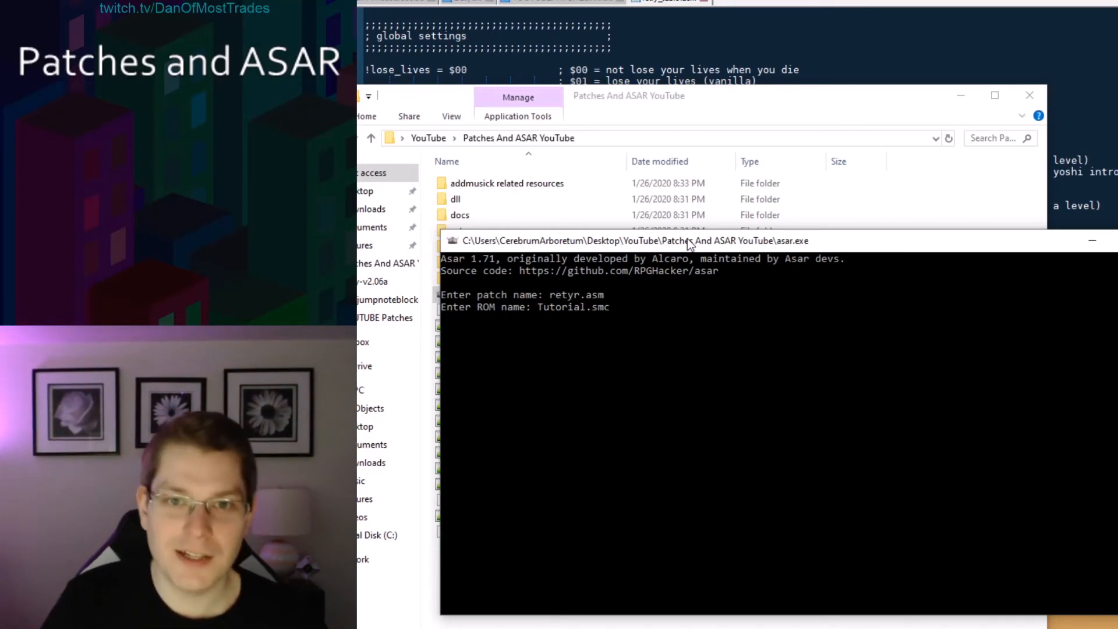
pyautogui.press('Return')
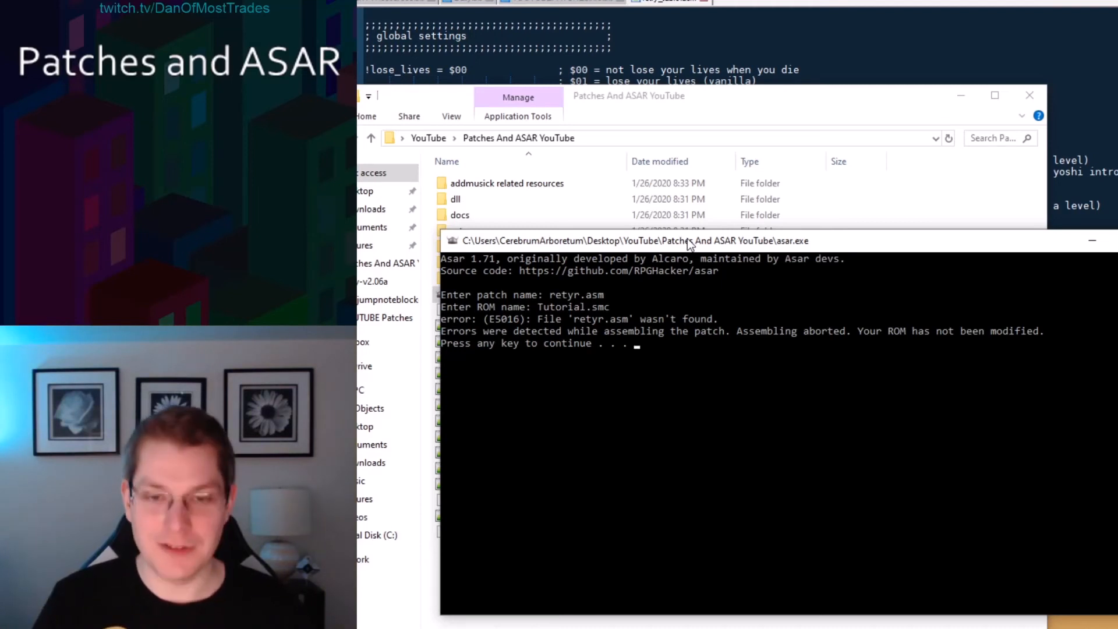
pyautogui.press('Return')
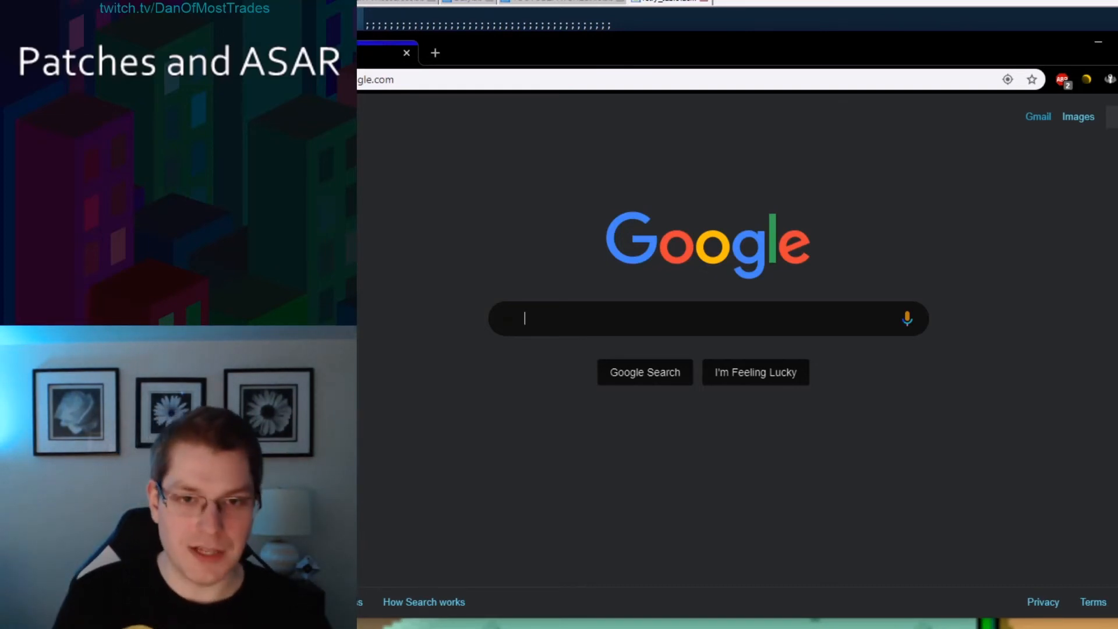
# Search the web for smwcentral black screen and read the Black Screen On First Death thread on SMW Central.
pyautogui.write('smwcentral black screen')
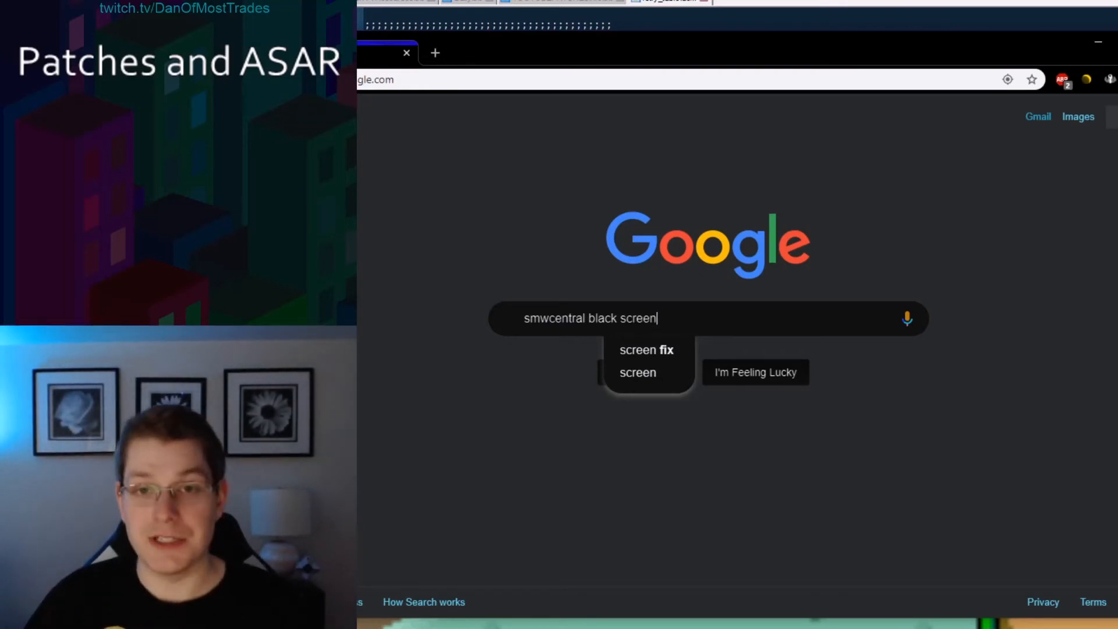
pyautogui.press('Return')
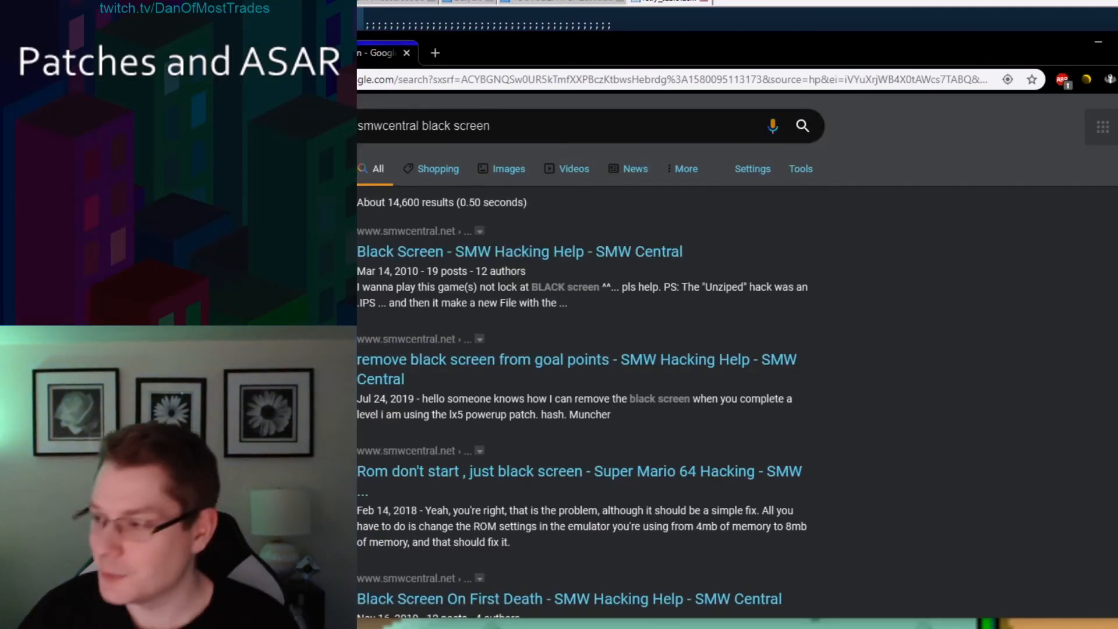
pyautogui.moveTo(525, 49); pyautogui.dragTo(561, 47)
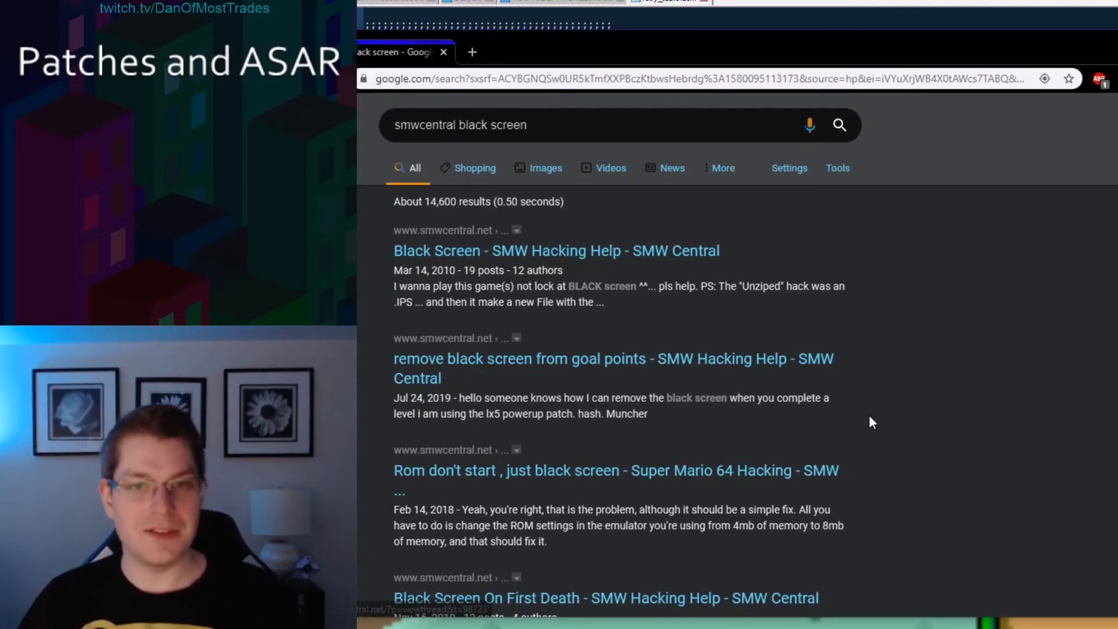
pyautogui.scroll(-5, 515, 235)
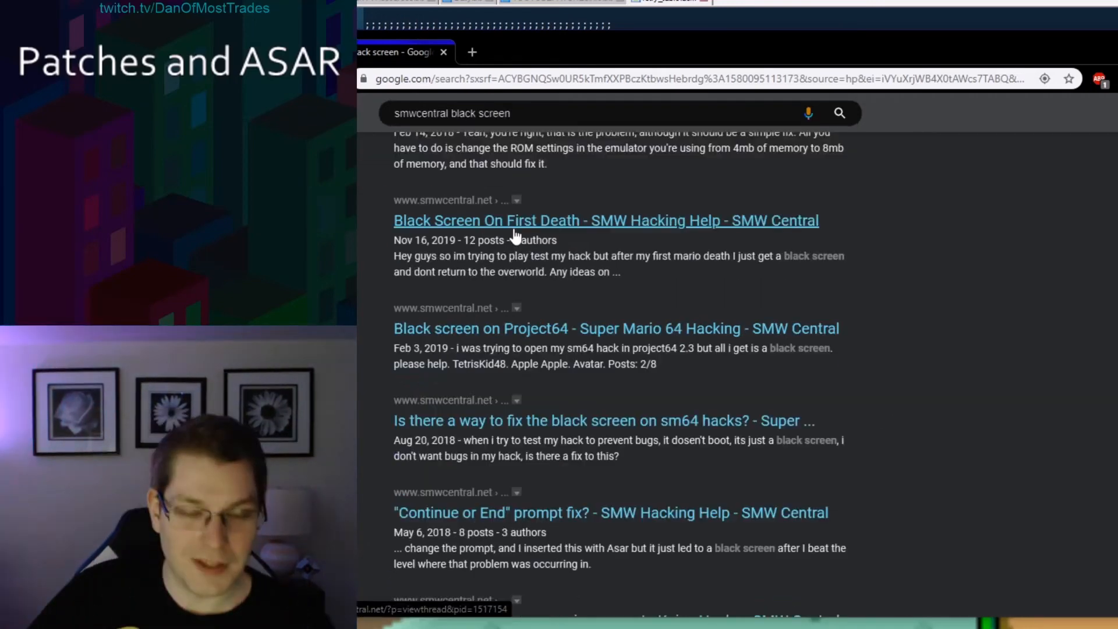
pyautogui.click(515, 231)
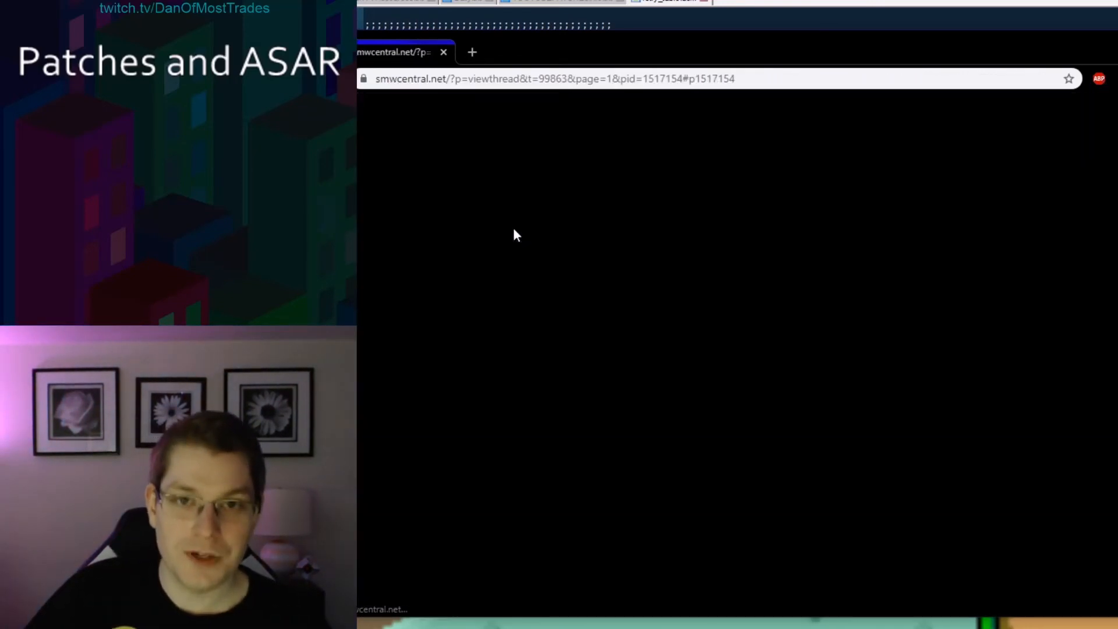
pyautogui.scroll(8, 618, 336)
pyautogui.scroll(10, 618, 338)
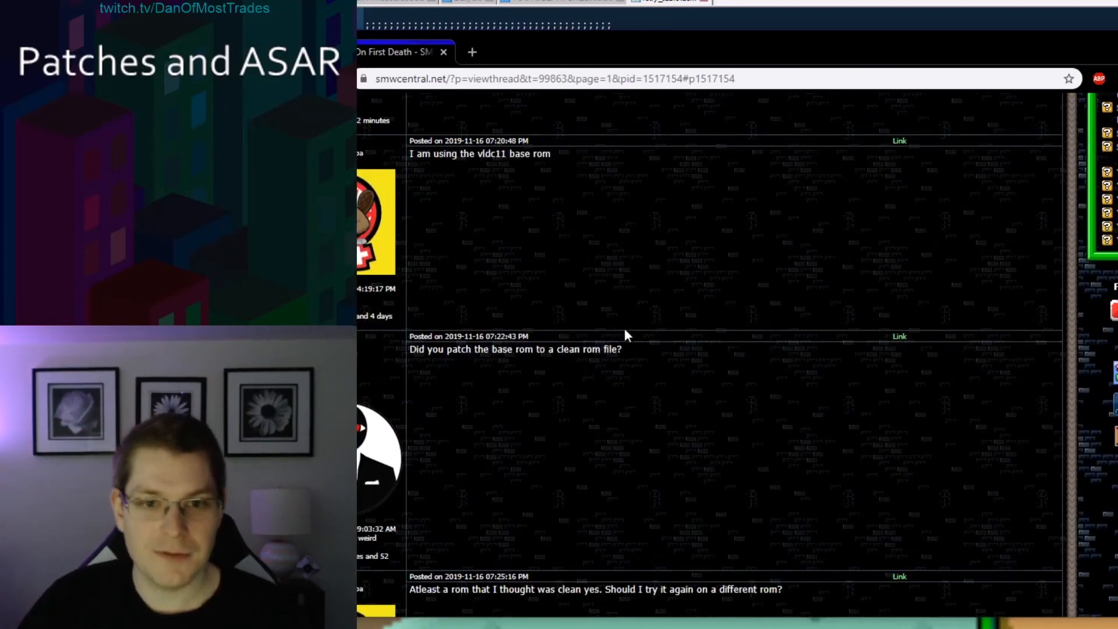
pyautogui.scroll(-10, 599, 463)
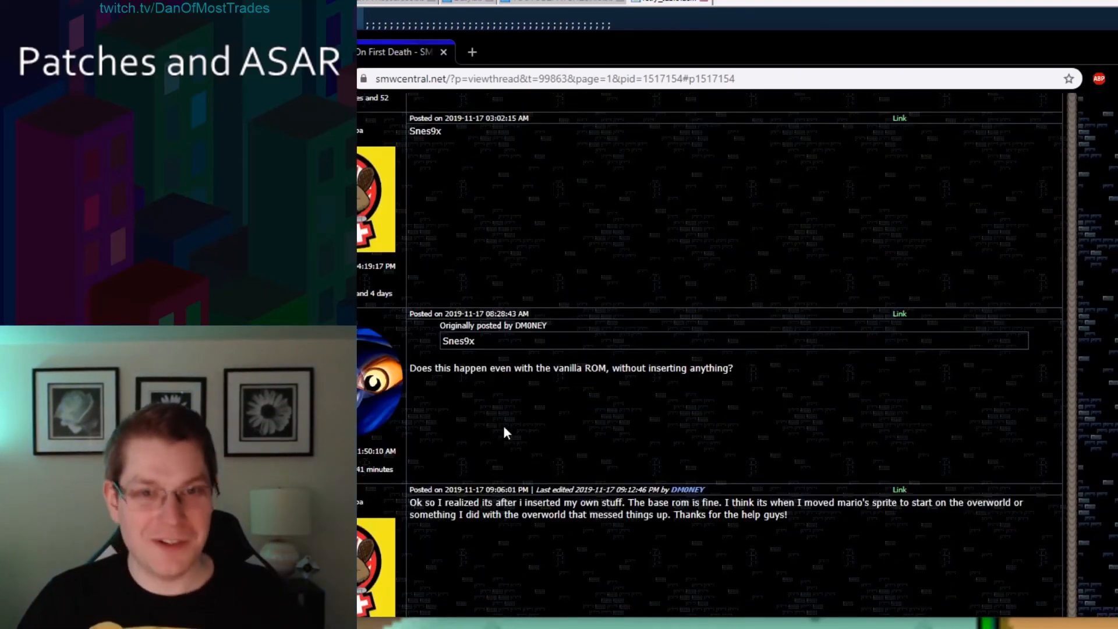
pyautogui.scroll(-4, 585, 322)
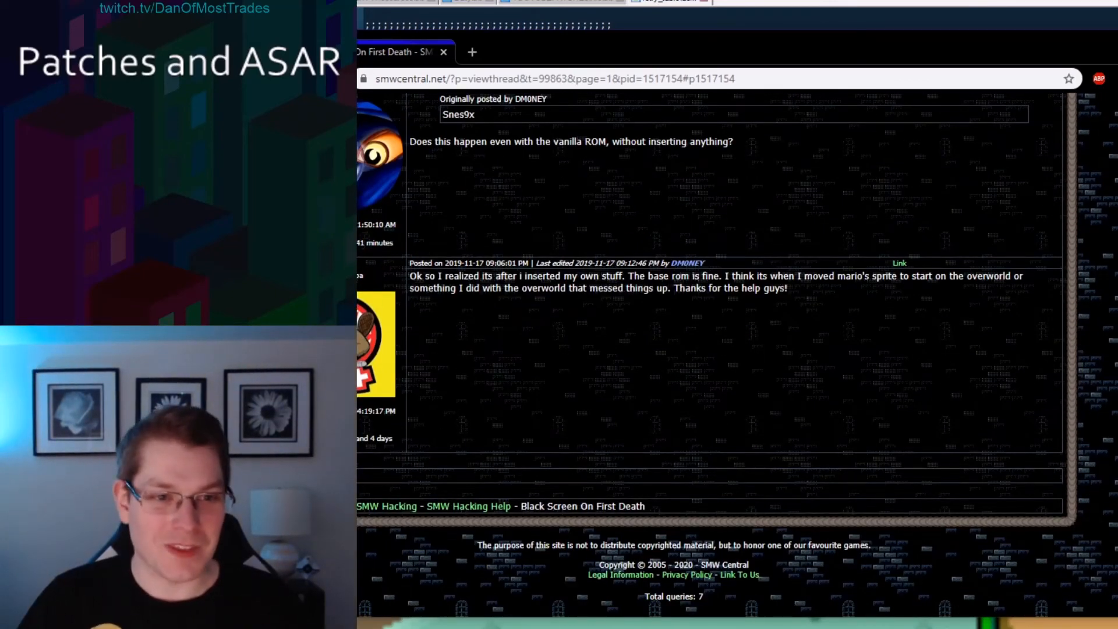
pyautogui.hotkey('alt', 'Left')
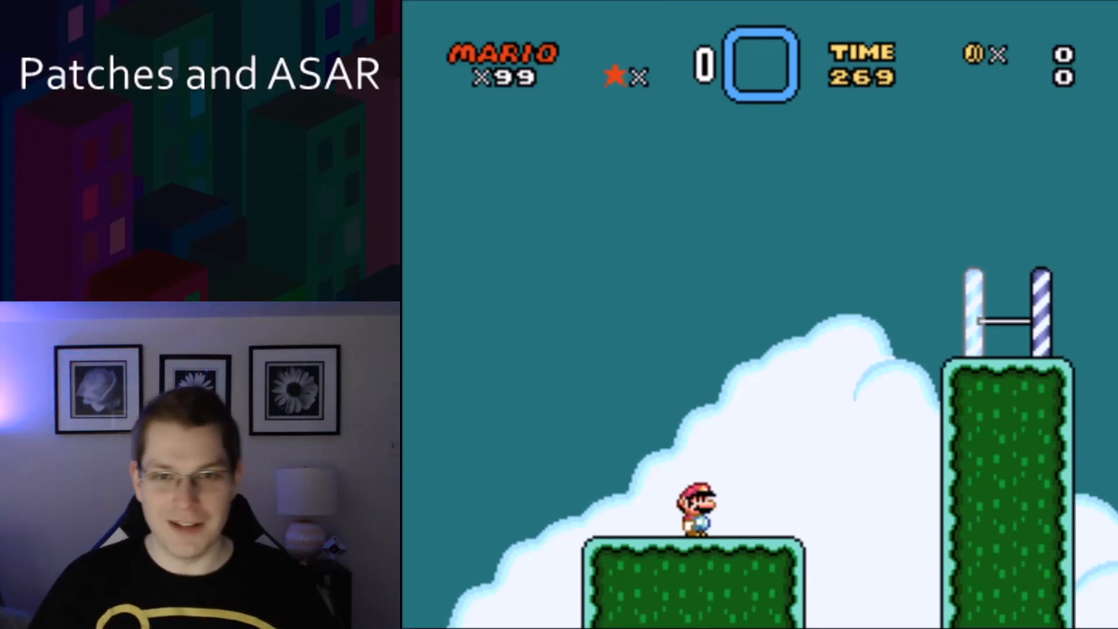
# Play through the level in the emulator to test the patched retry behaviour.
pyautogui.press('Right')
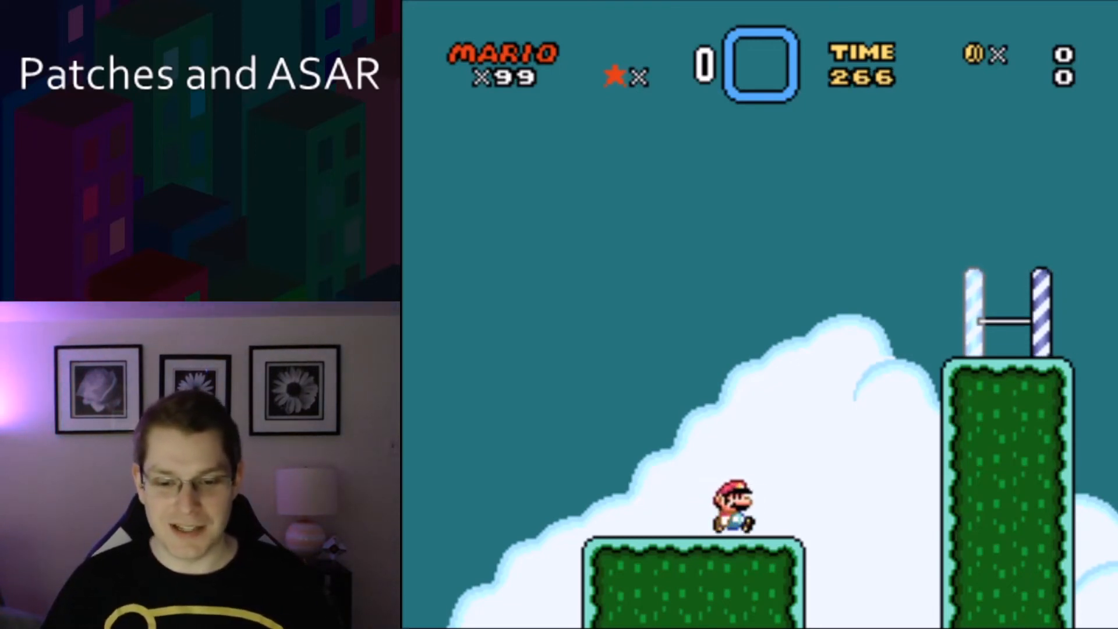
pyautogui.press('Right')
pyautogui.press('z')
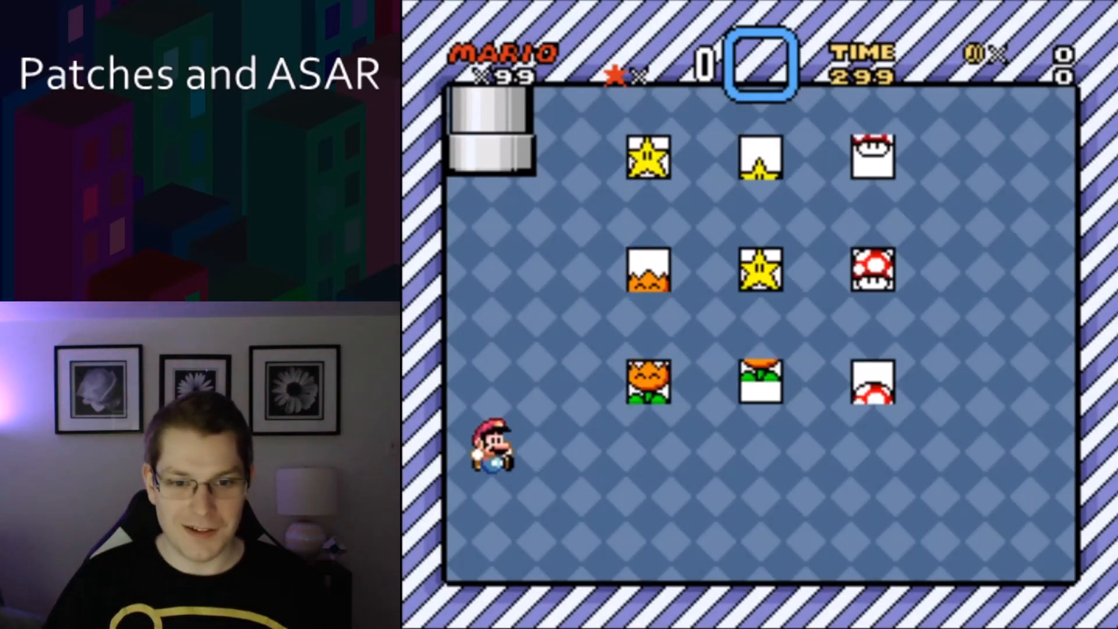
pyautogui.press('Right')
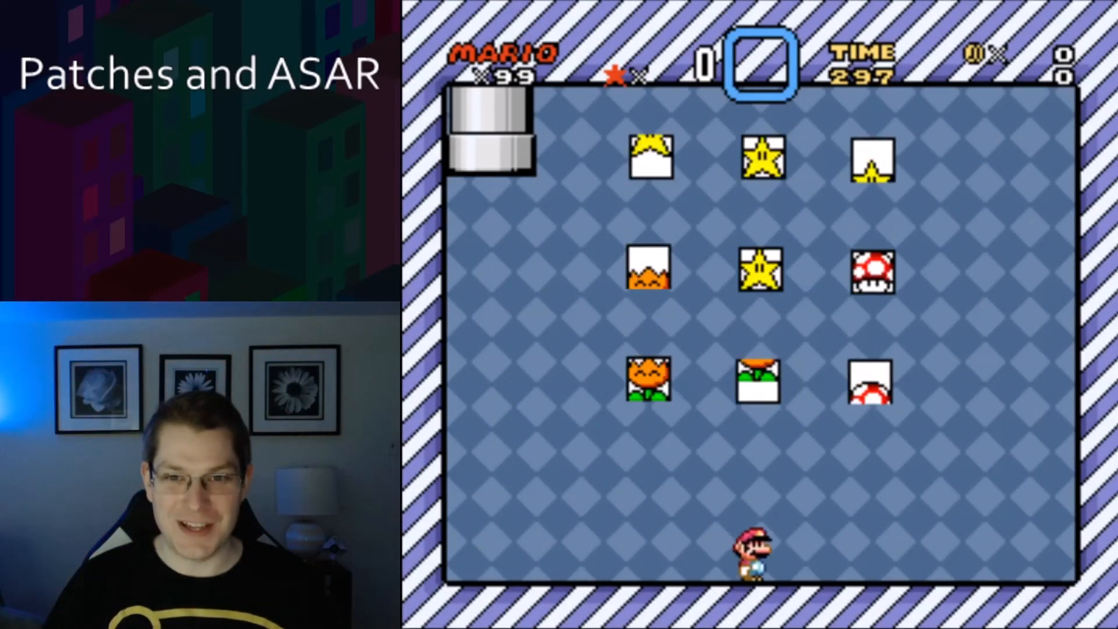
pyautogui.press('Left')
pyautogui.press('Left')
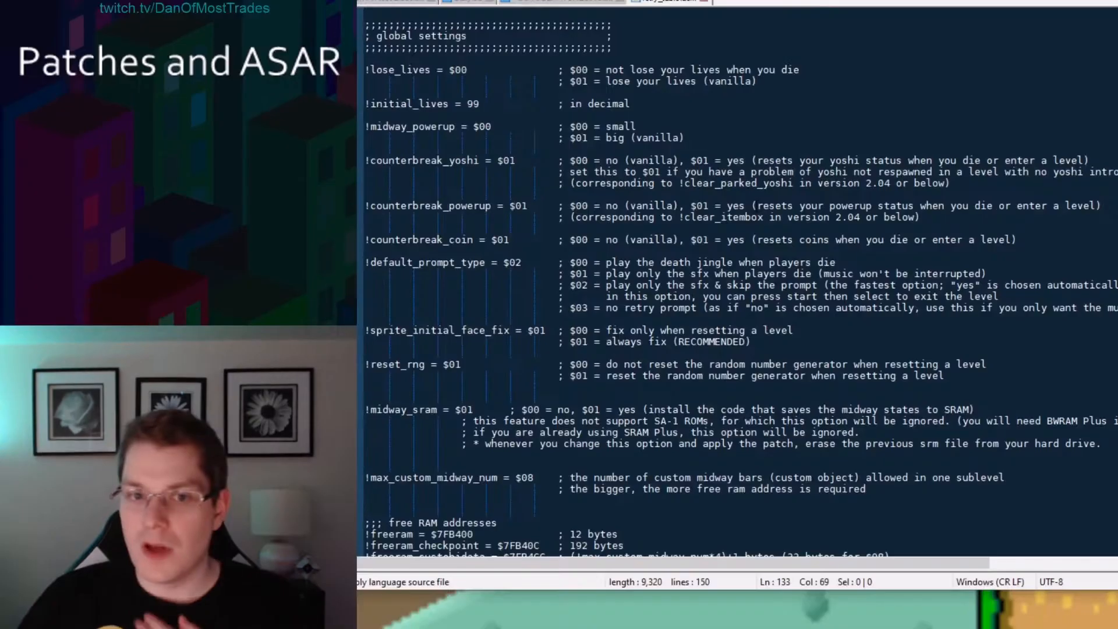
# Open the Extended Overworld Level Names v1.1 page on SMW Central from the search results and read its details.
pyautogui.click(852, 112)
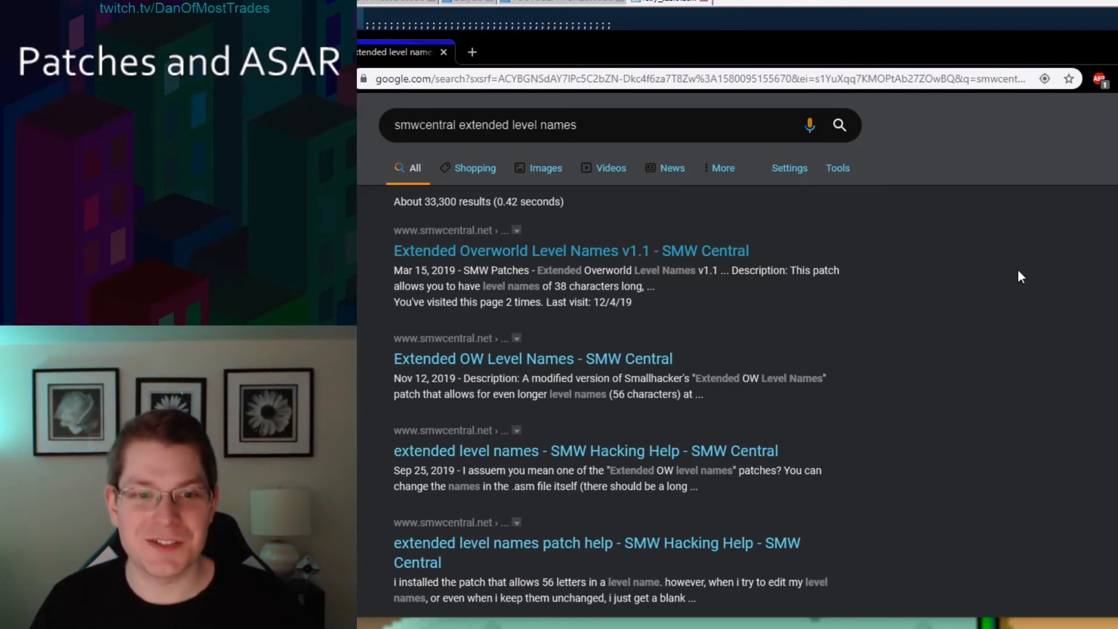
pyautogui.click(438, 260)
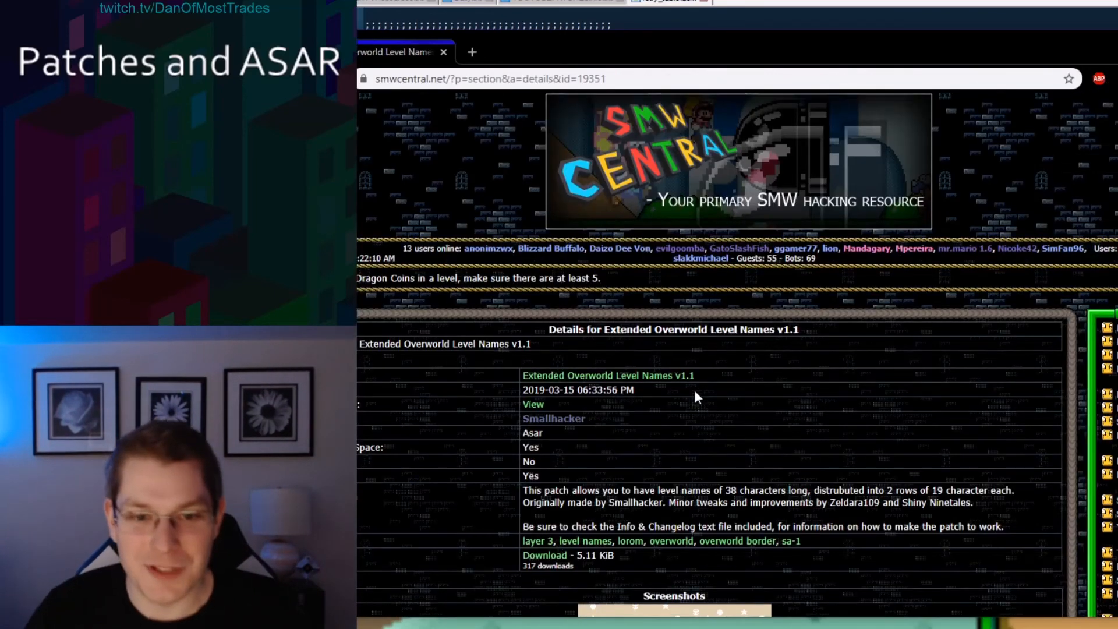
pyautogui.scroll(-3, 792, 337)
pyautogui.scroll(-2, 789, 344)
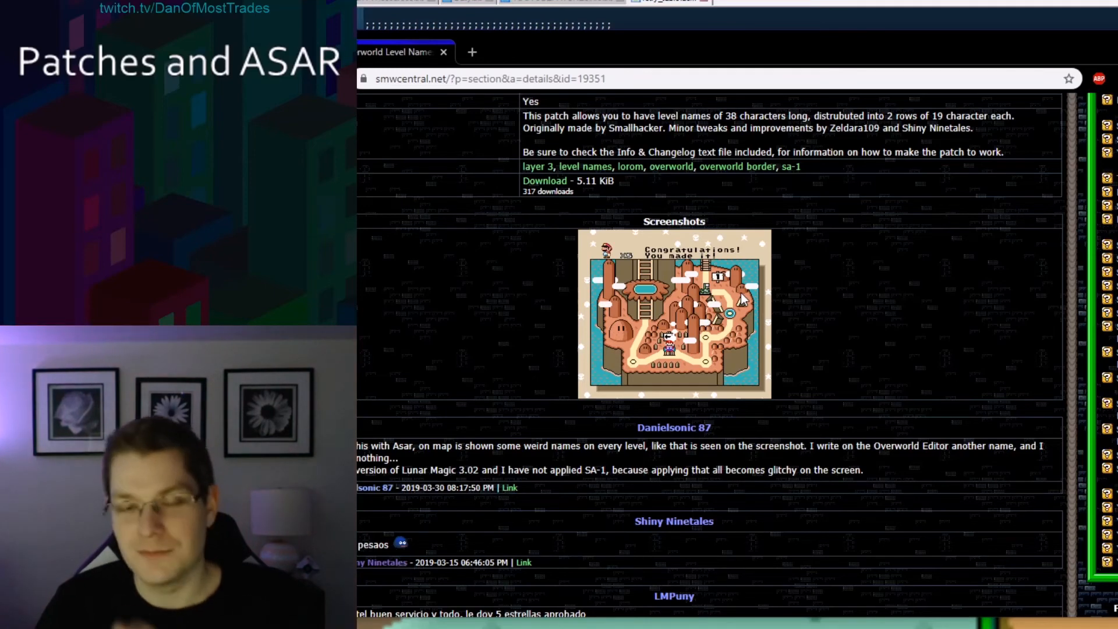
pyautogui.scroll(1, 868, 267)
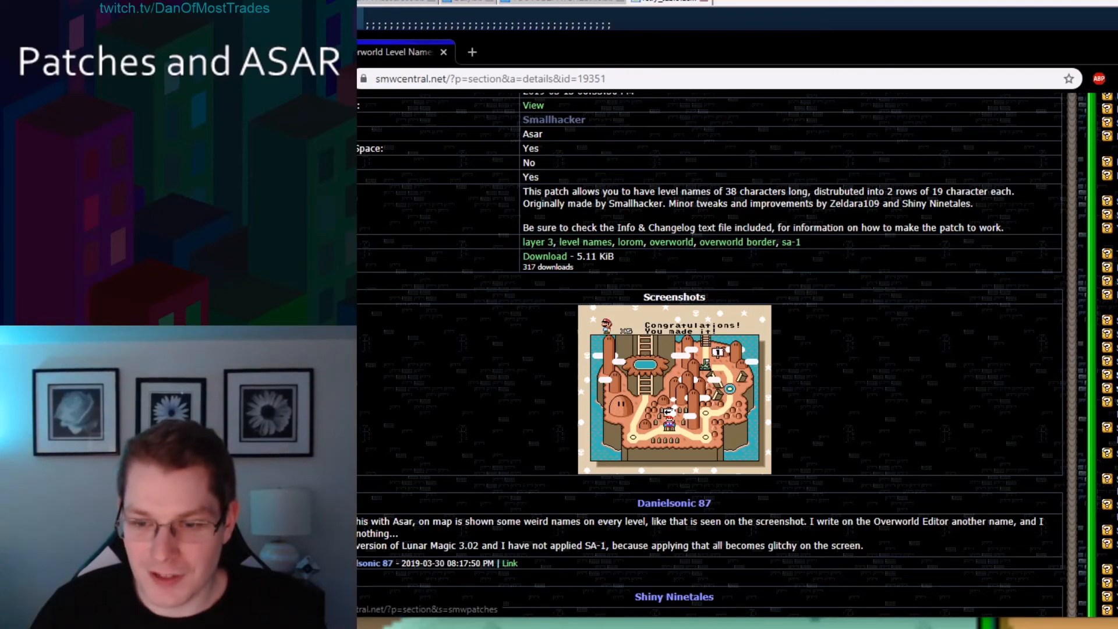
# Open the SMW Central patches section and sort the patch list by Featured.
pyautogui.click(1117, 361)
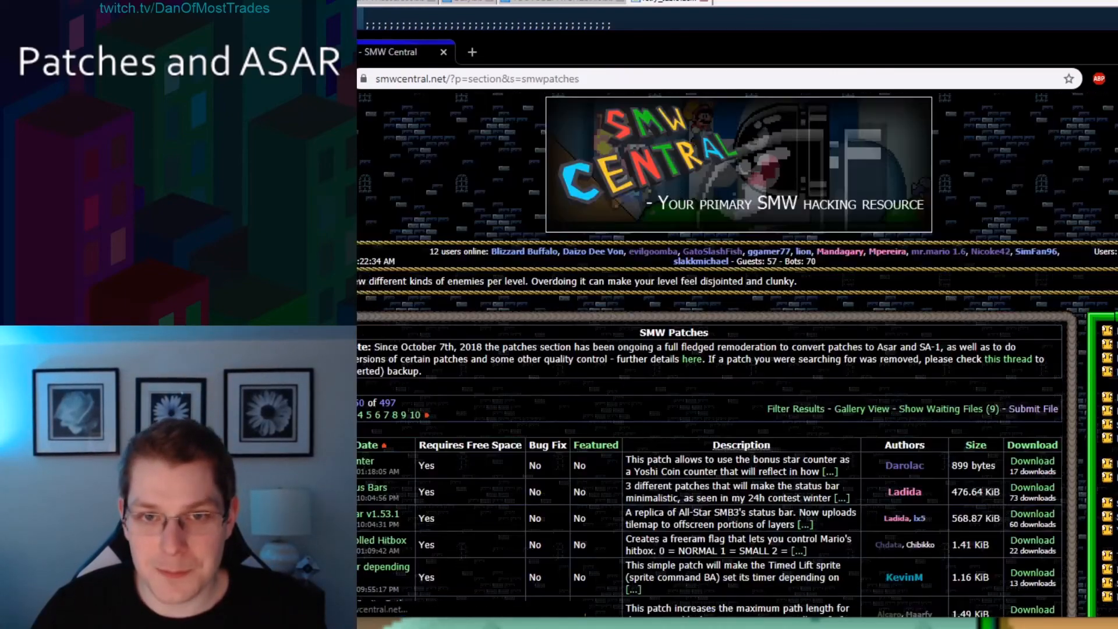
pyautogui.scroll(-3, 1060, 391)
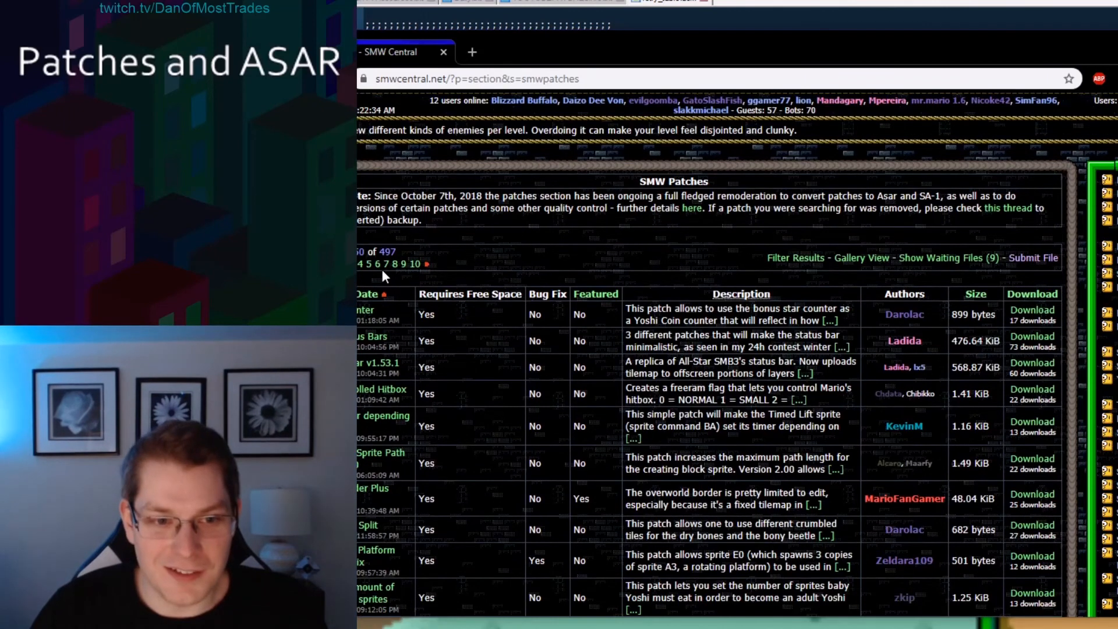
pyautogui.doubleClick(388, 252)
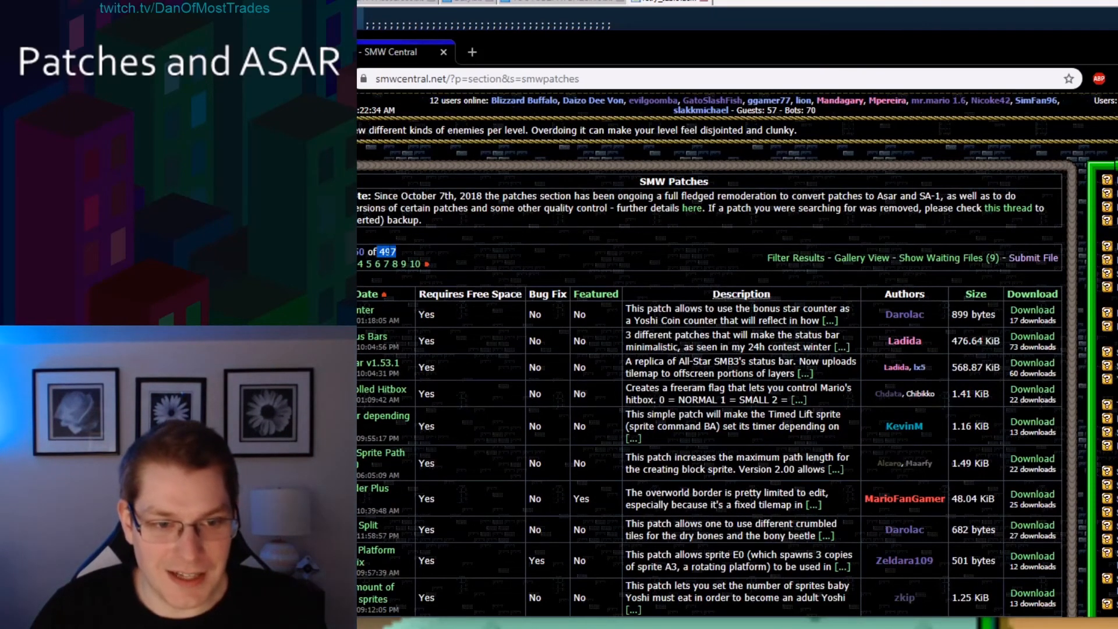
pyautogui.click(404, 250)
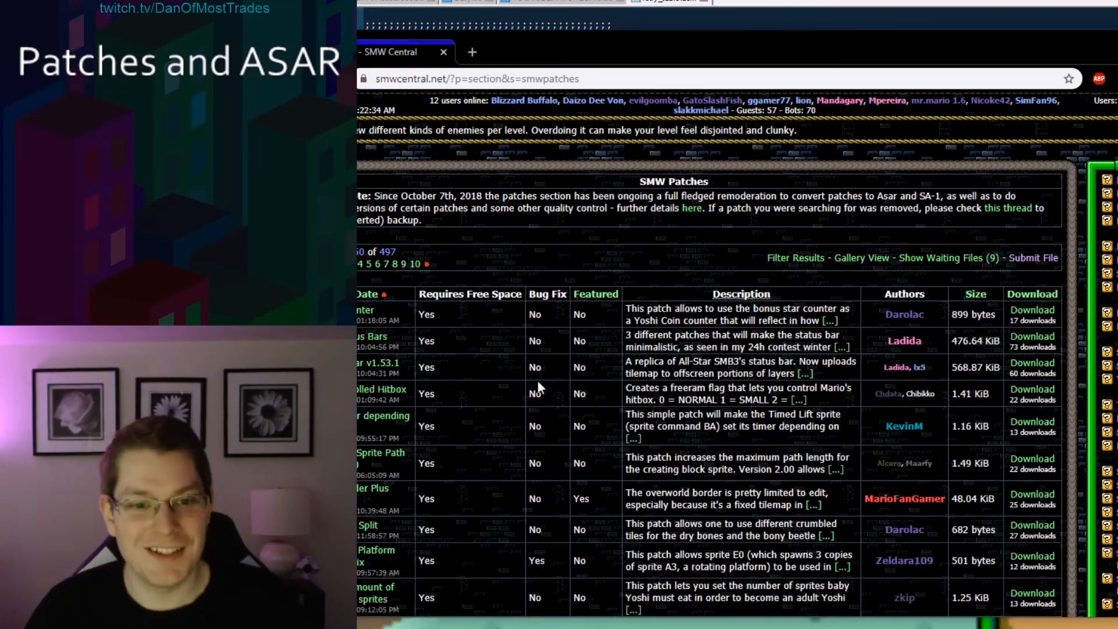
pyautogui.click(593, 296)
# Browse through the featured patches list.
pyautogui.scroll(-10, 559, 288)
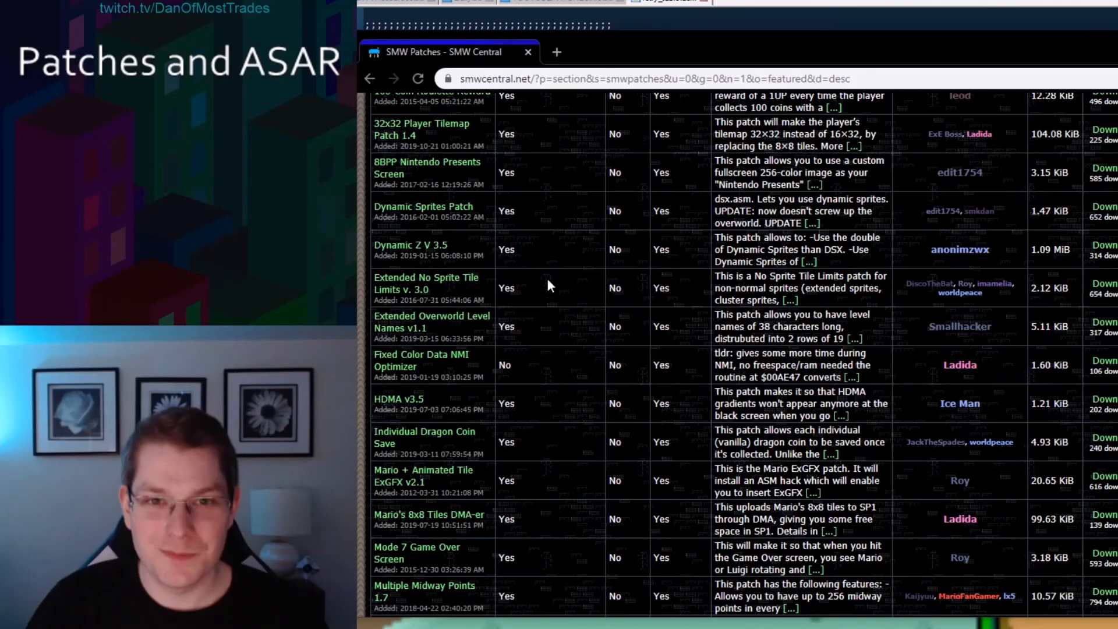
pyautogui.scroll(3, 565, 343)
pyautogui.scroll(-3, 557, 366)
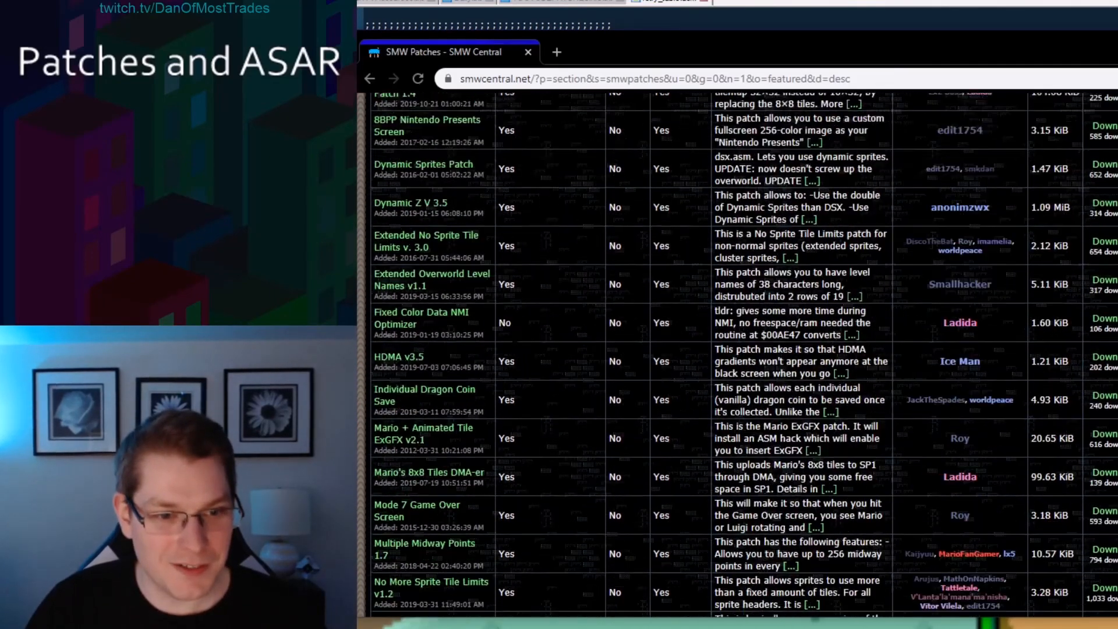
pyautogui.scroll(1, 466, 390)
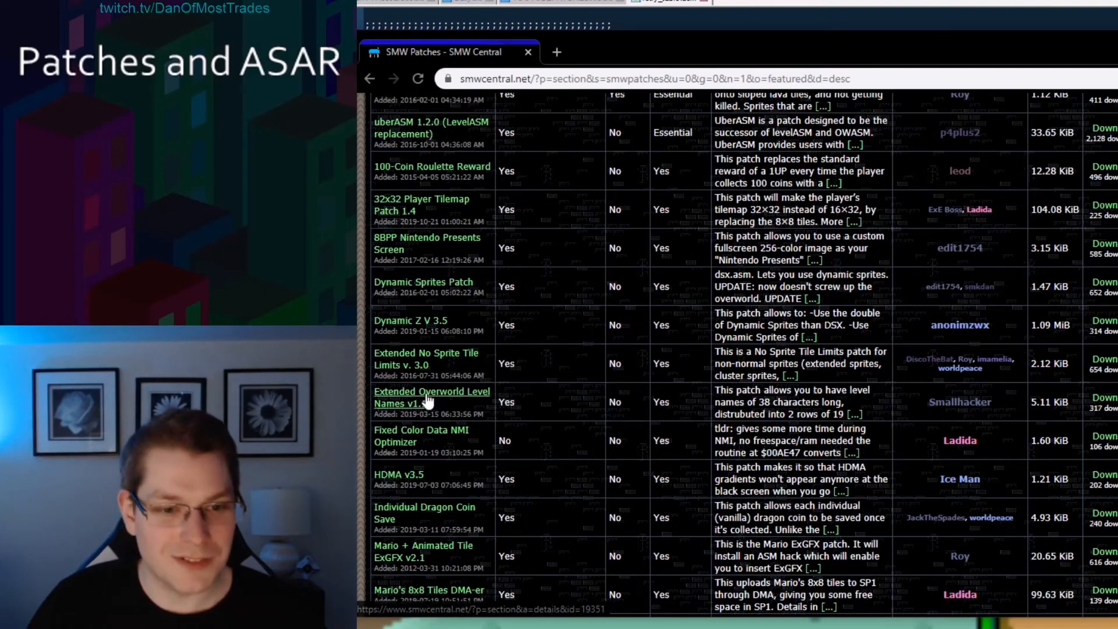
pyautogui.scroll(-5, 552, 384)
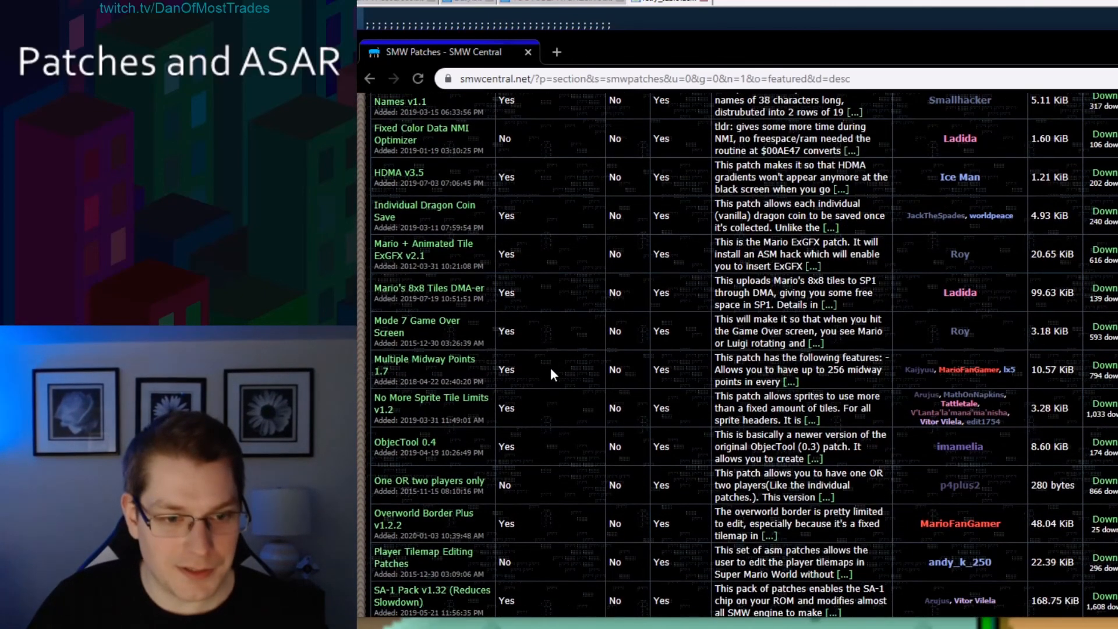
pyautogui.scroll(-2, 550, 368)
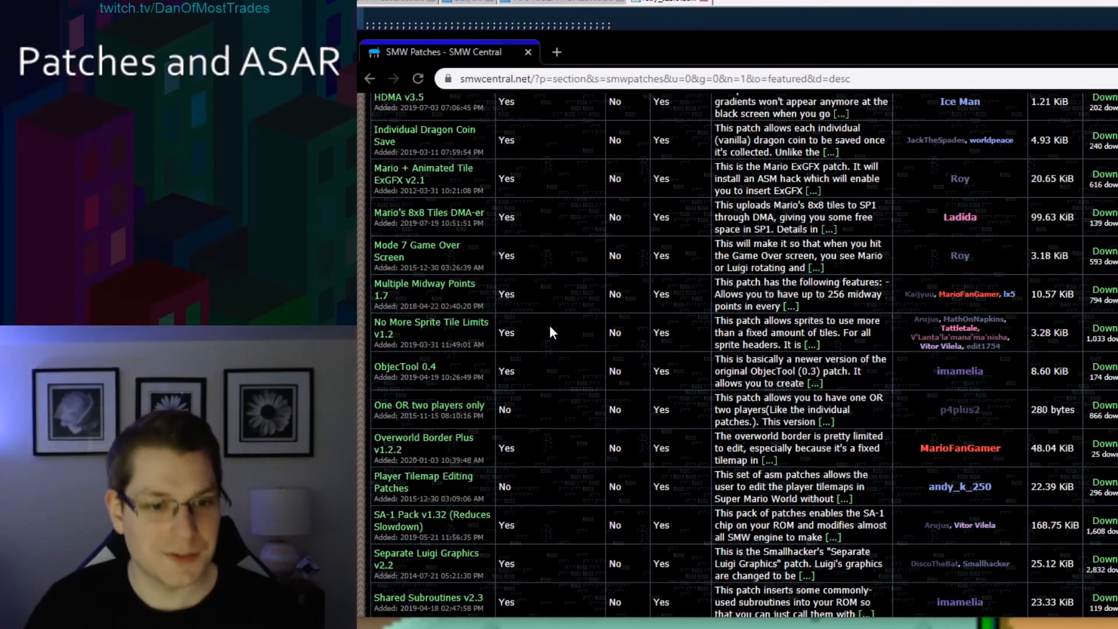
pyautogui.scroll(5, 568, 349)
pyautogui.scroll(-6, 573, 366)
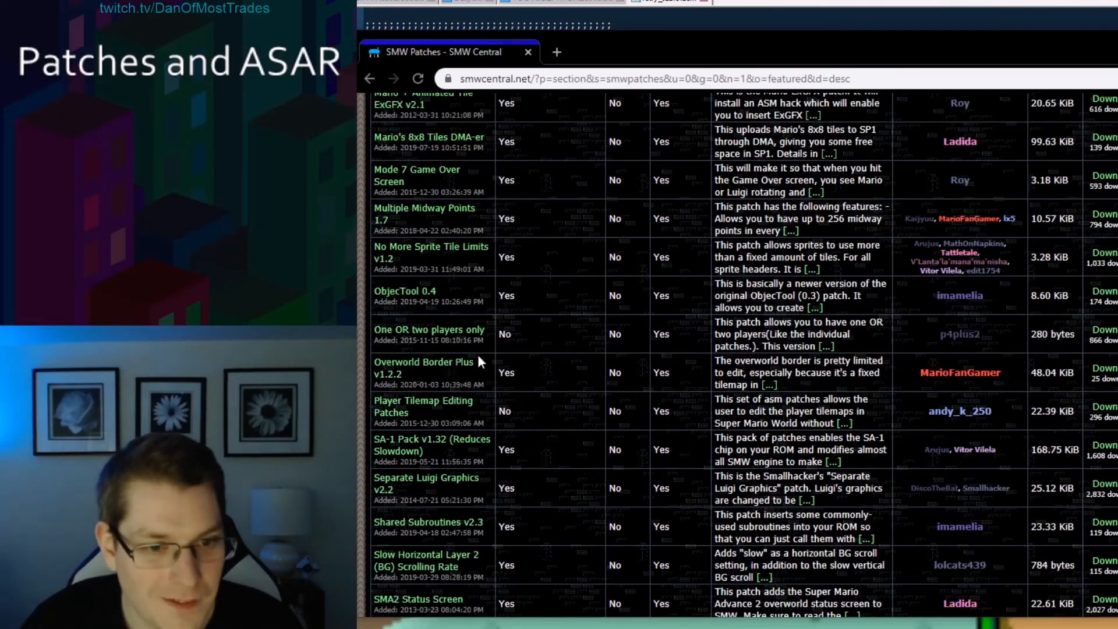